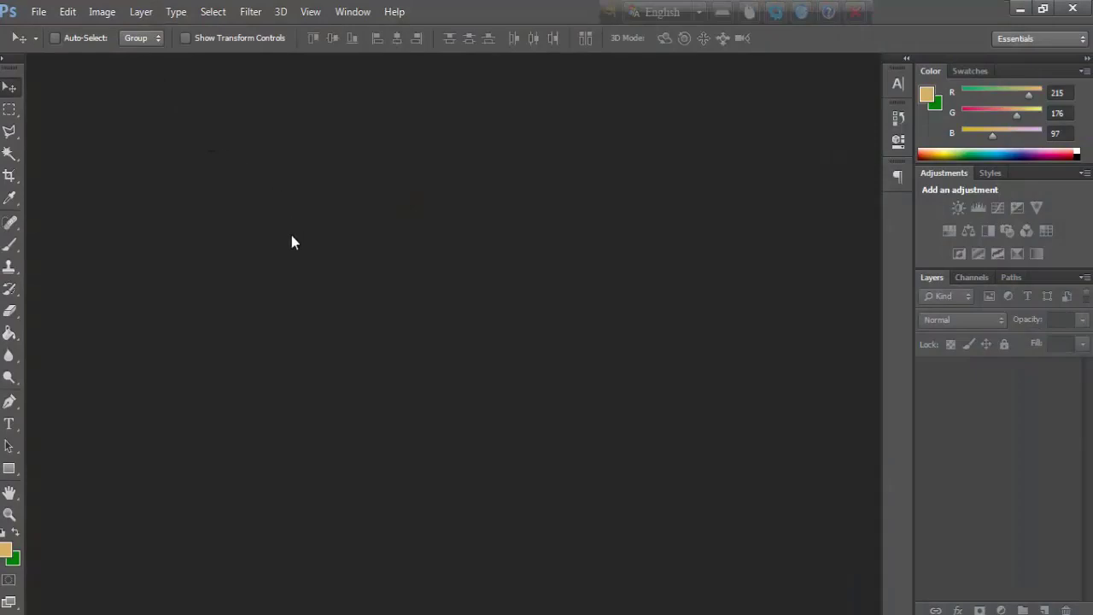
- Create a new white 'Business Card' document, 3.5 × 2 inches at 300 ppi
left_click(38, 11)
left_click(51, 27)
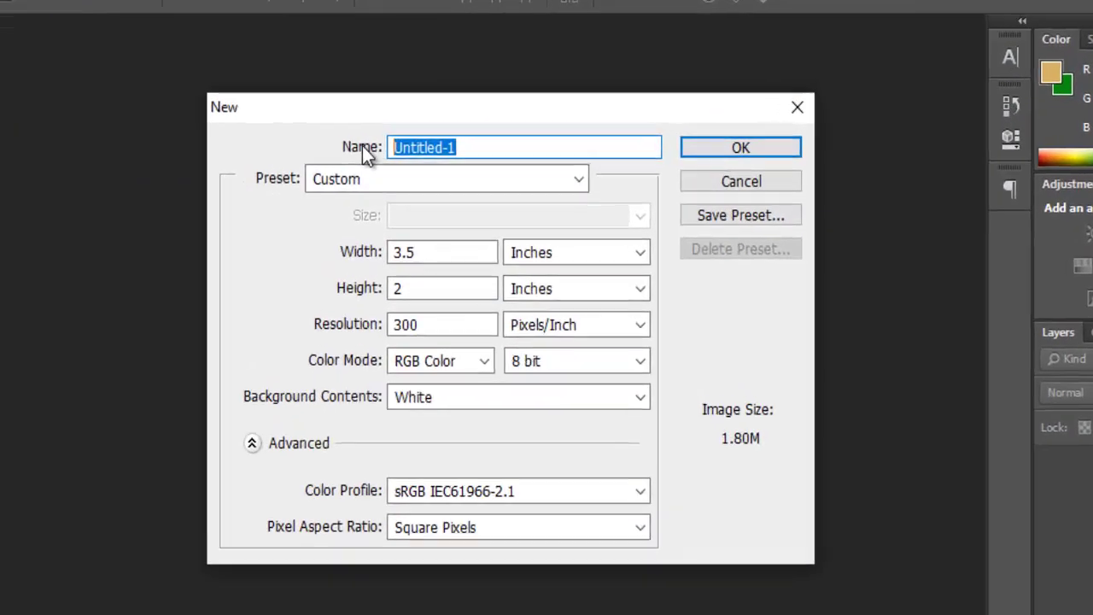
type("Buss")
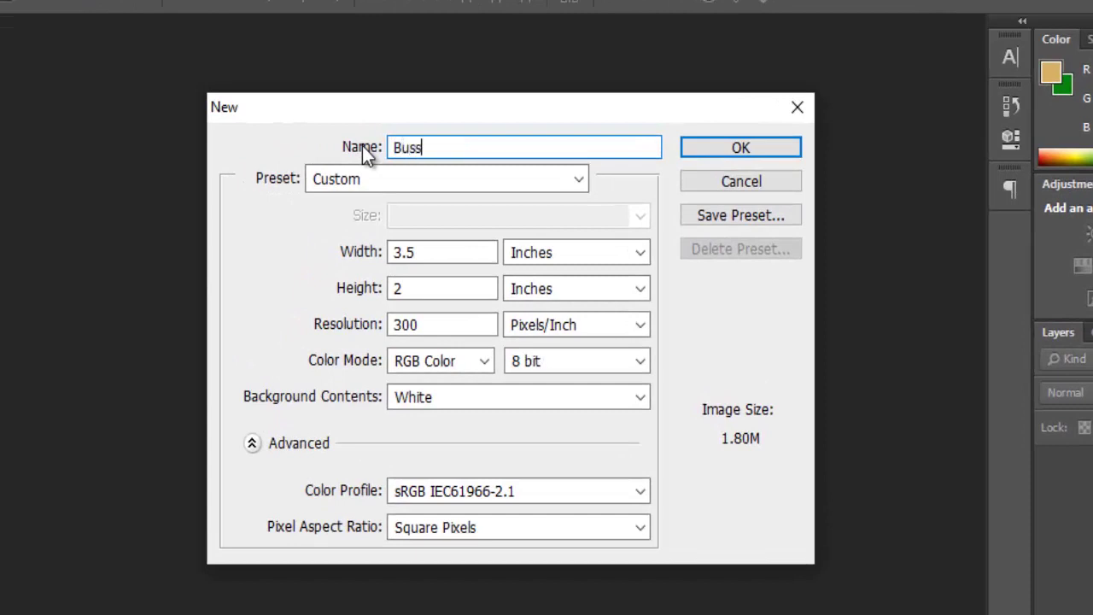
key("BackSpace")
type("iness ")
type("Card")
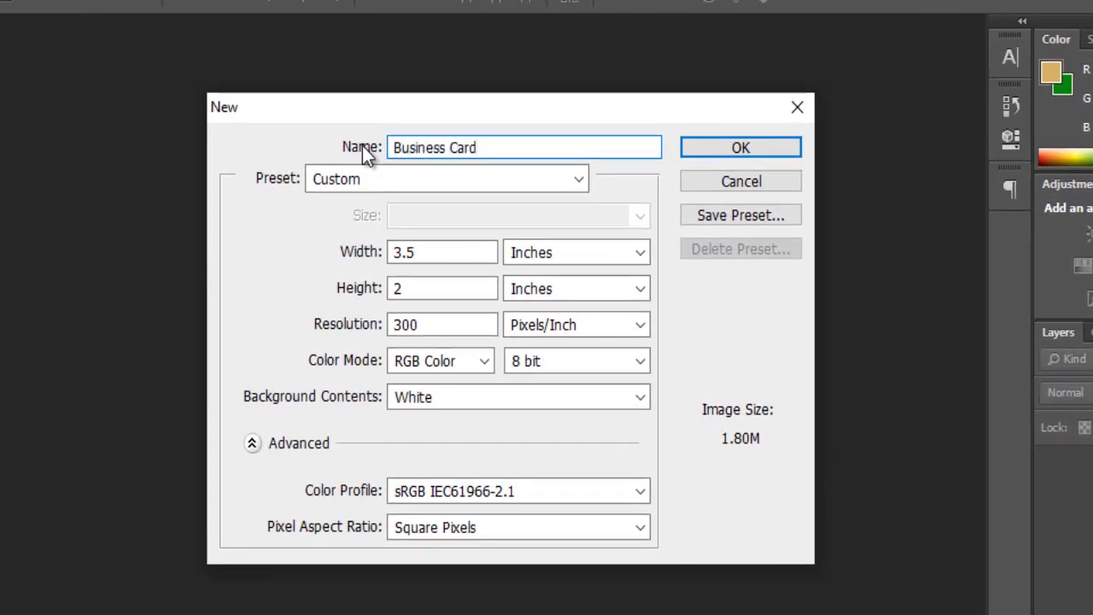
left_click_drag(475, 251, 334, 251)
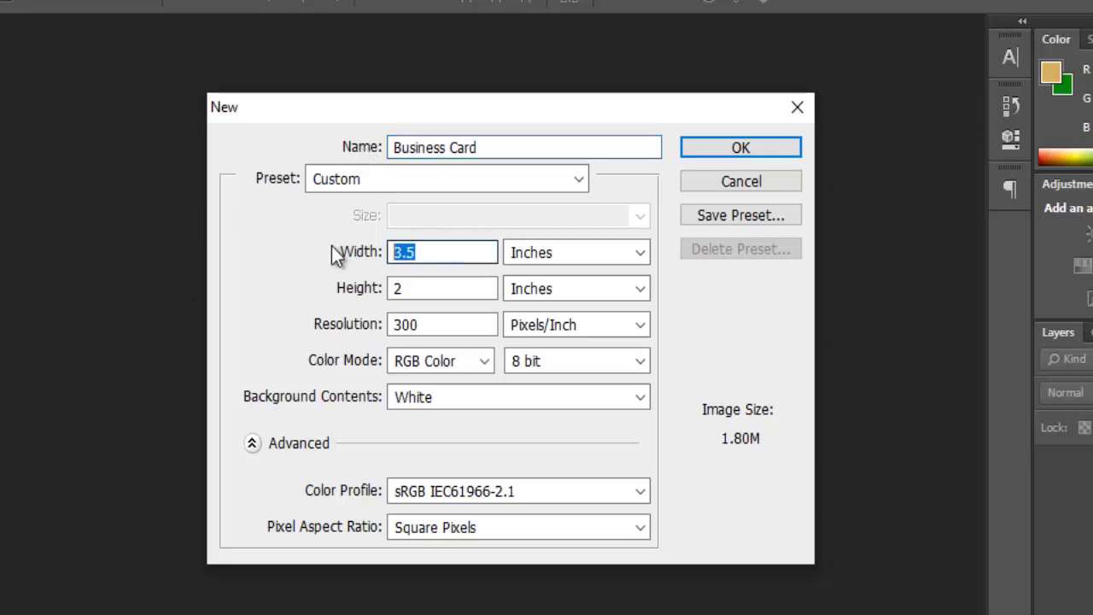
key("Tab")
key("Tab")
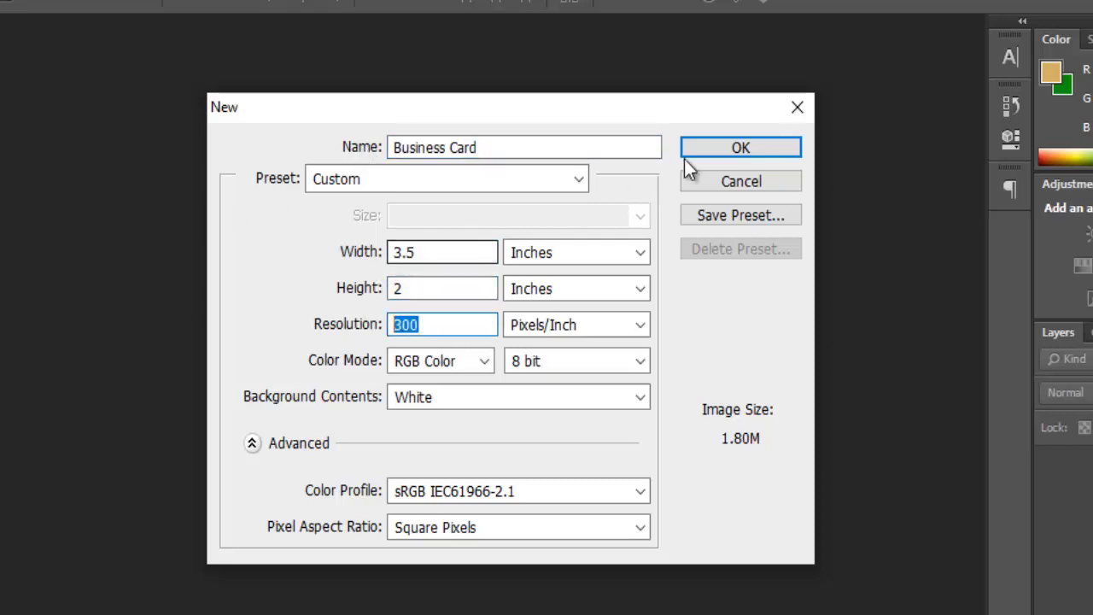
left_click(740, 151)
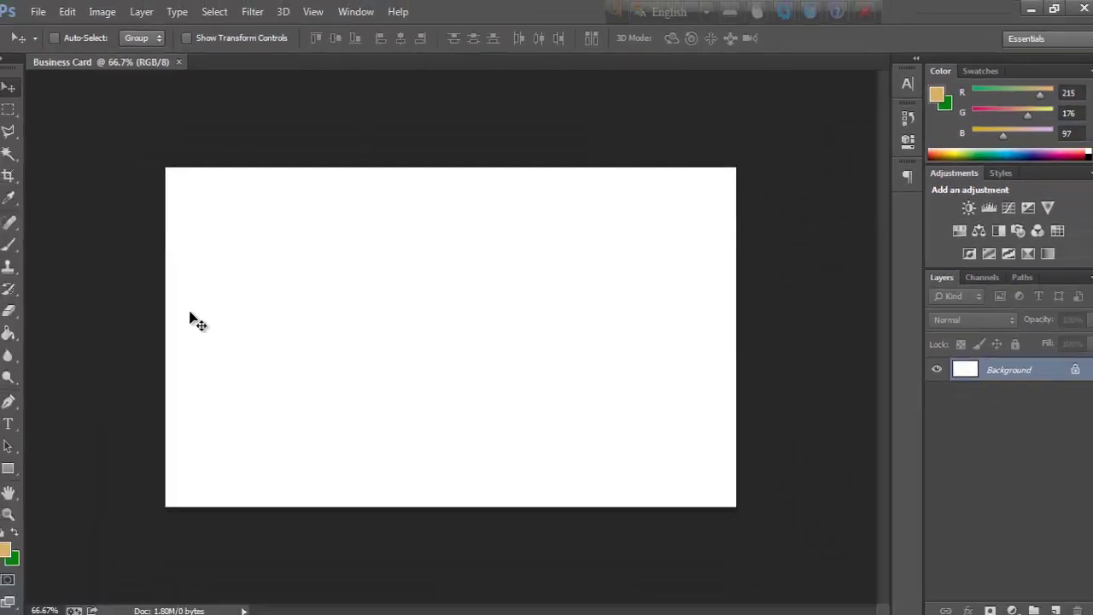
- Draw a closed curved Pen-tool shape, Shape 1, over the card's bottom-right corner
left_click_drag(8, 401, 62, 401)
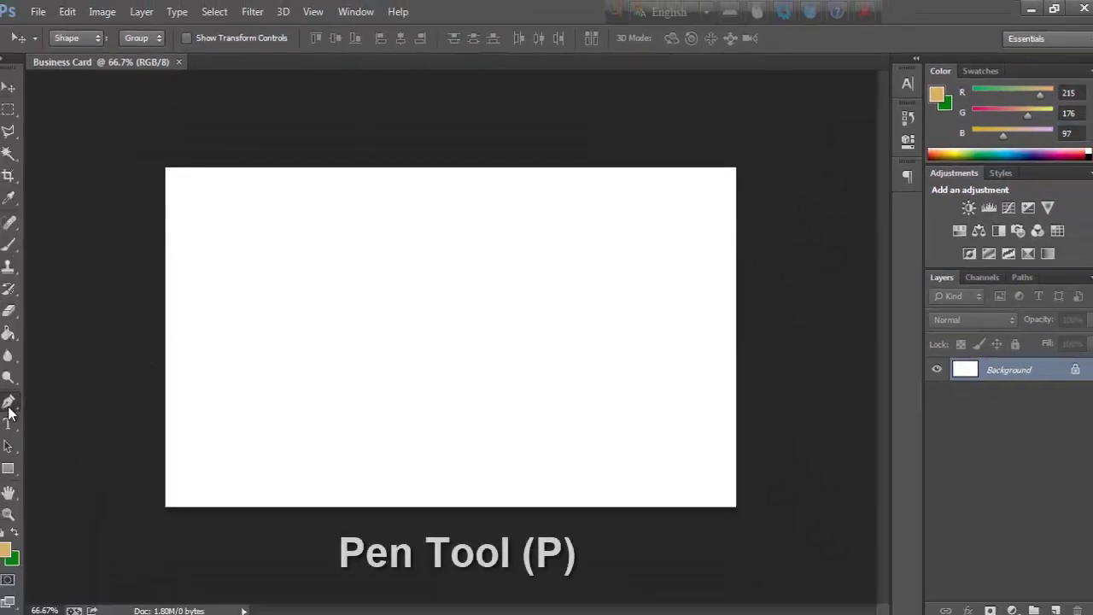
left_click(62, 401)
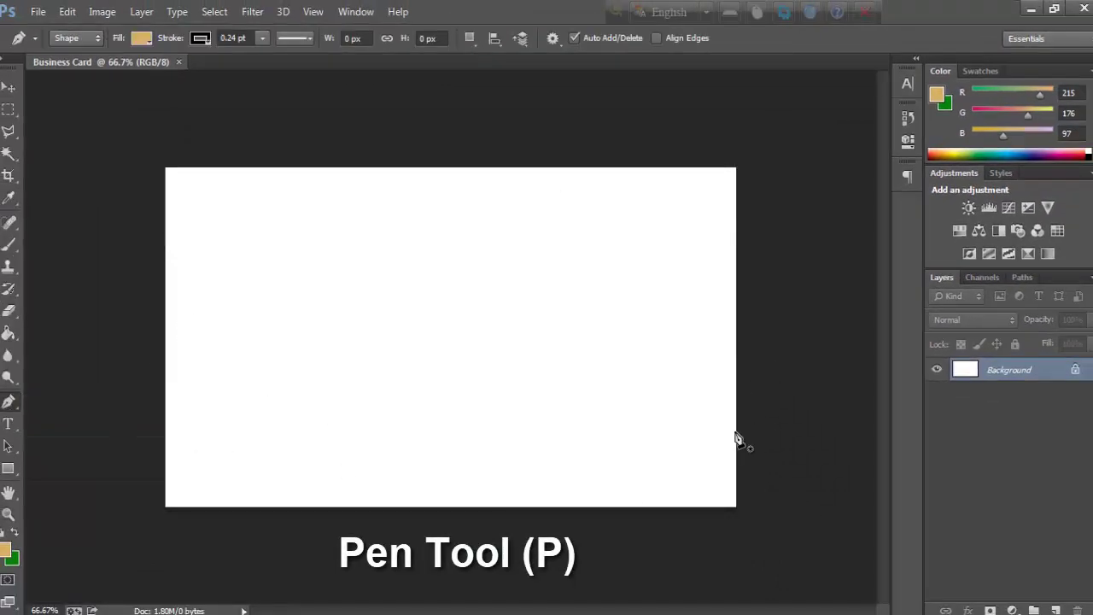
left_click(589, 519)
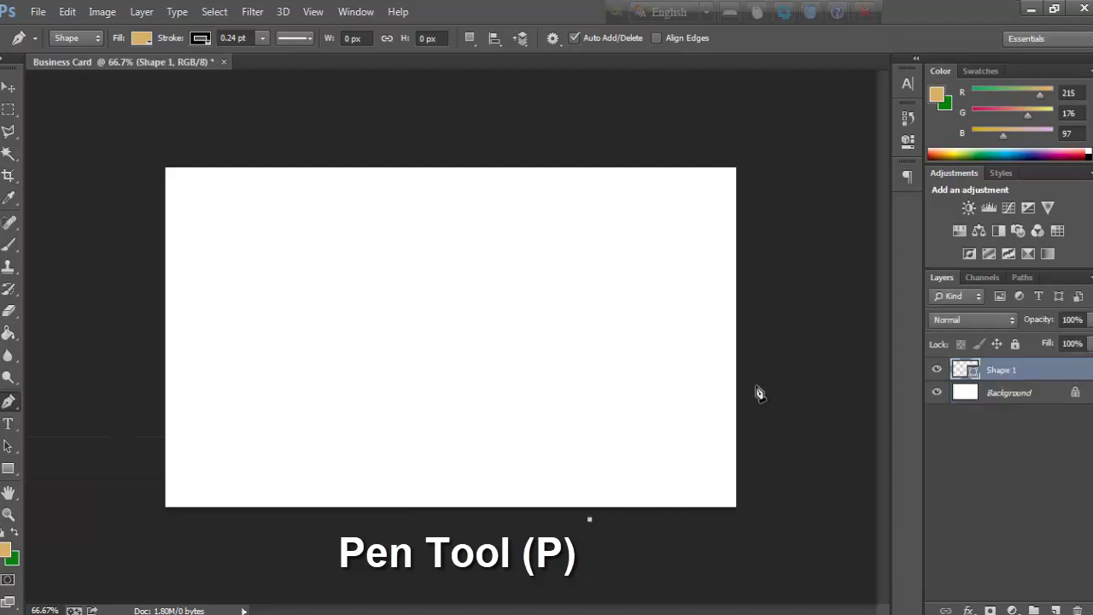
left_click_drag(759, 382, 799, 260)
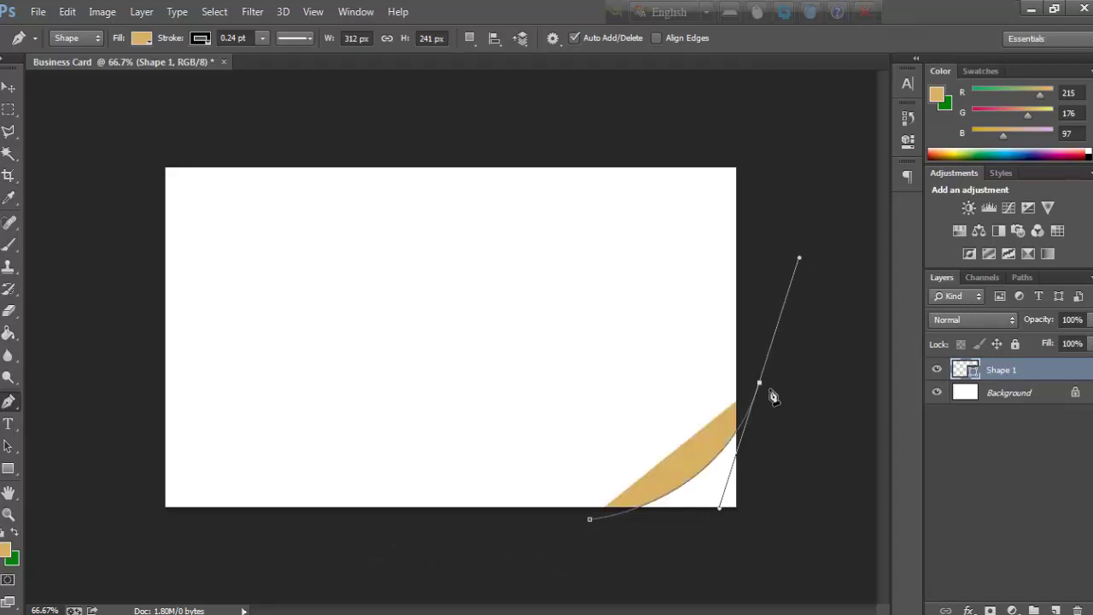
left_click_drag(759, 382, 790, 493)
left_click_drag(705, 558, 716, 557)
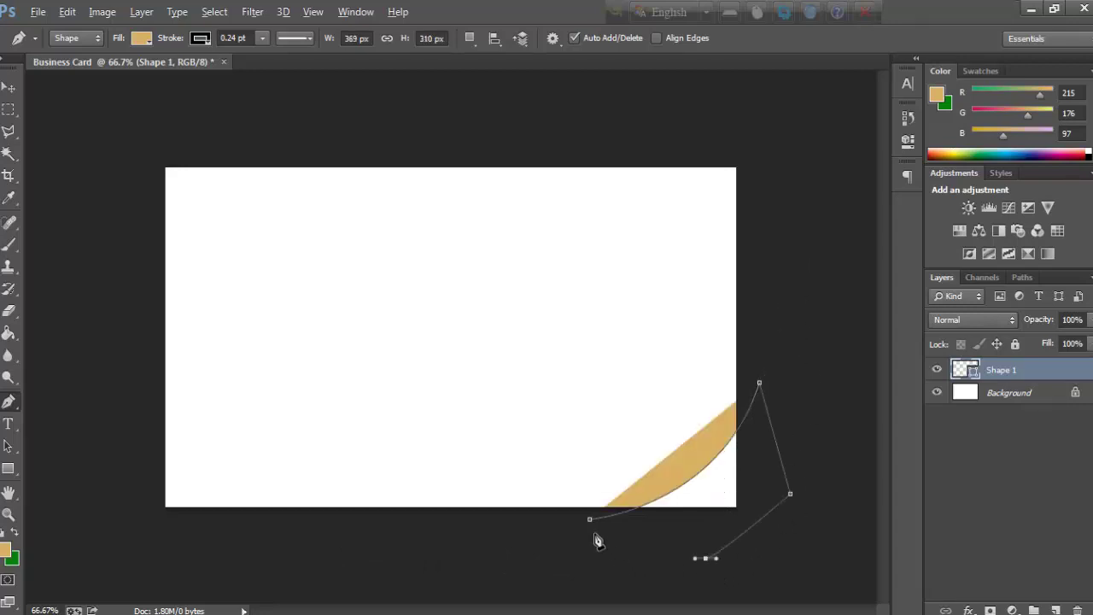
left_click(590, 521)
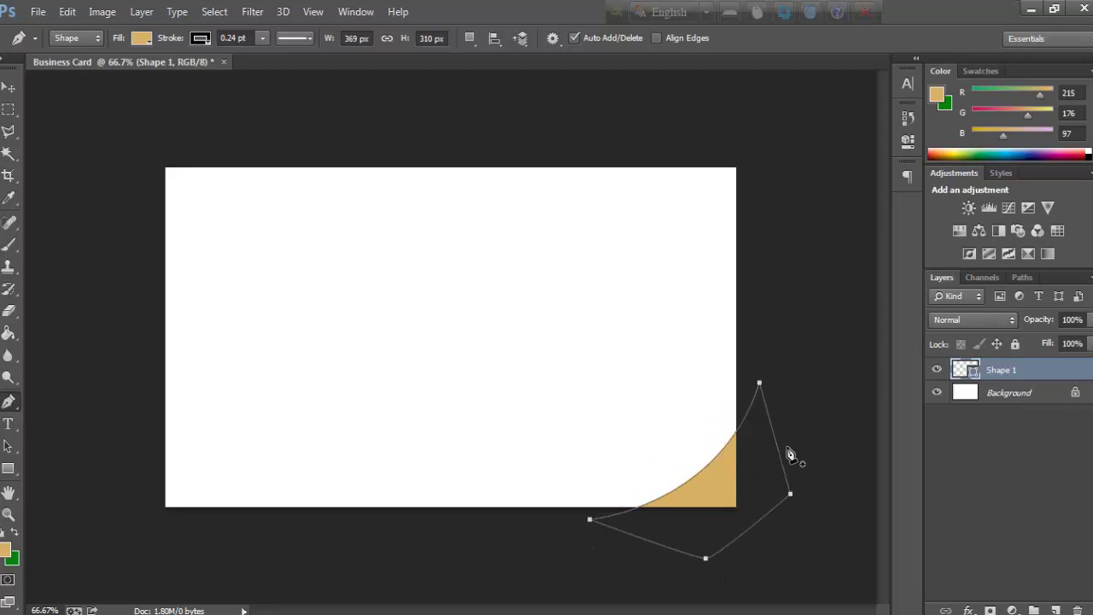
key("Return")
- Fill Shape 1 with dark green 0d981d instead of tan
double_click(973, 373)
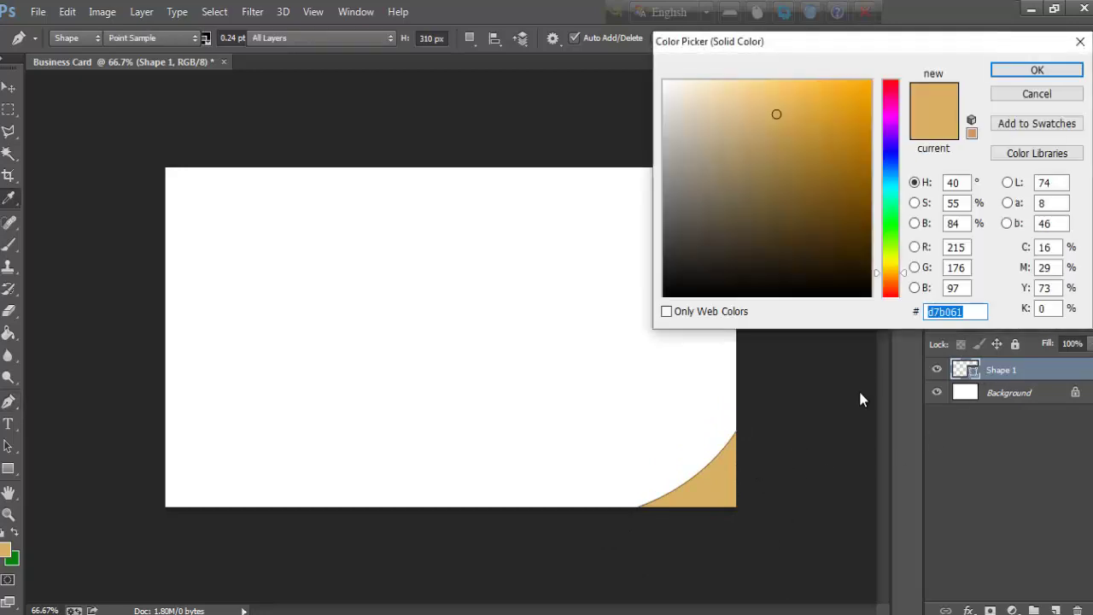
left_click(897, 232)
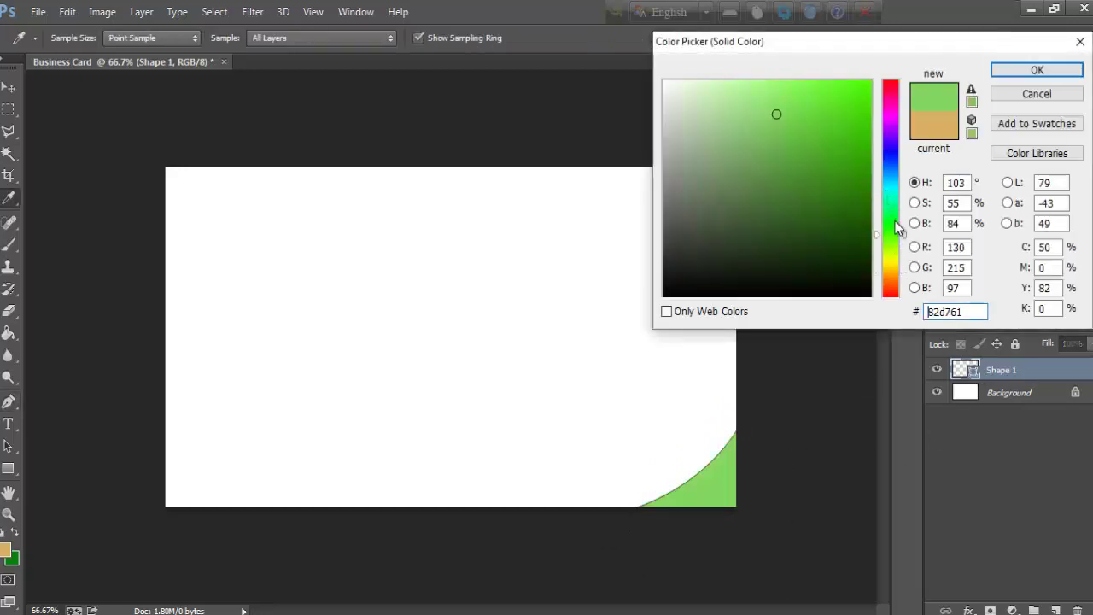
left_click(897, 220)
left_click(861, 187)
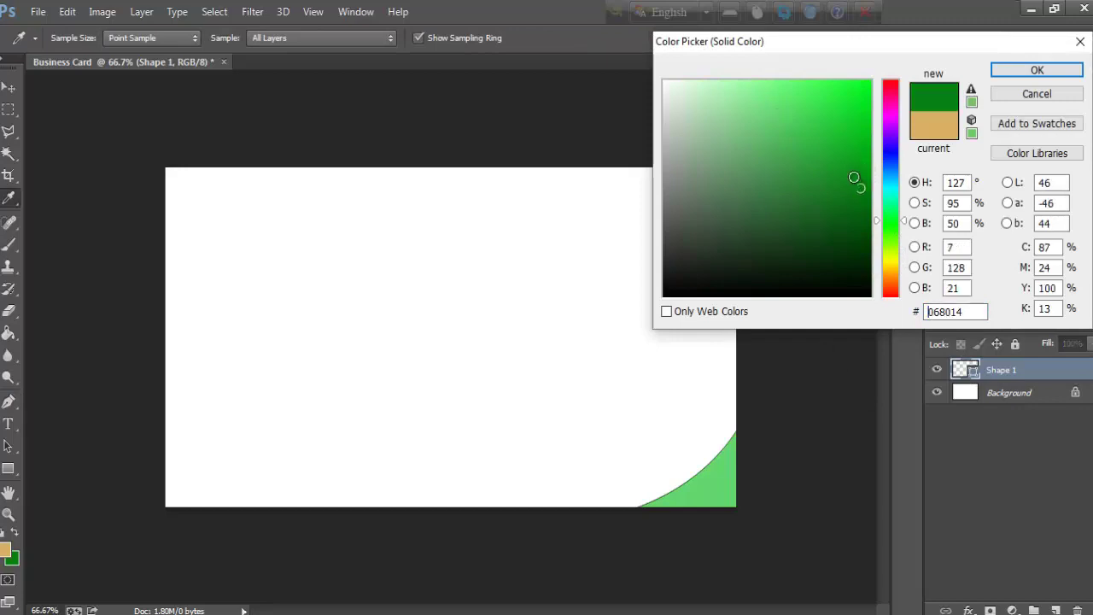
left_click(853, 167)
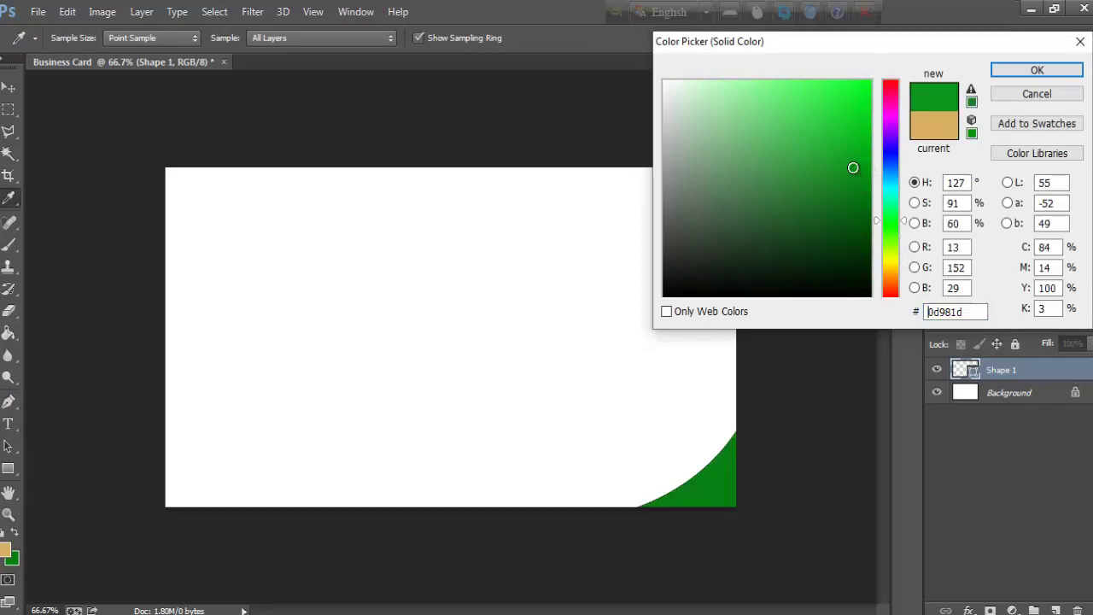
left_click(861, 174)
left_click(1037, 70)
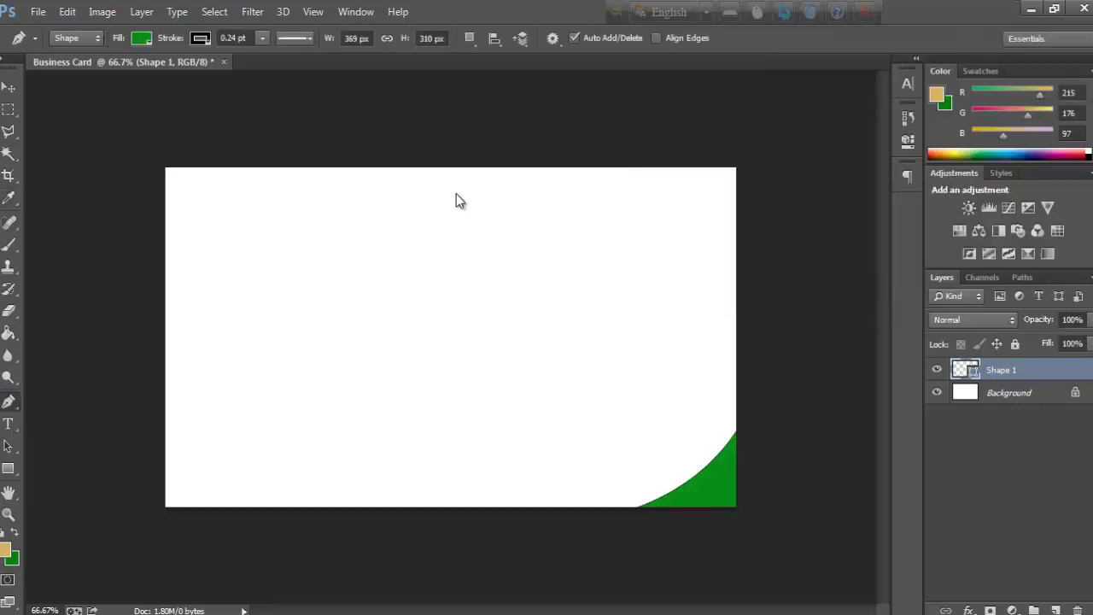
- Set Shape 1's stroke to No Color
left_click(202, 40)
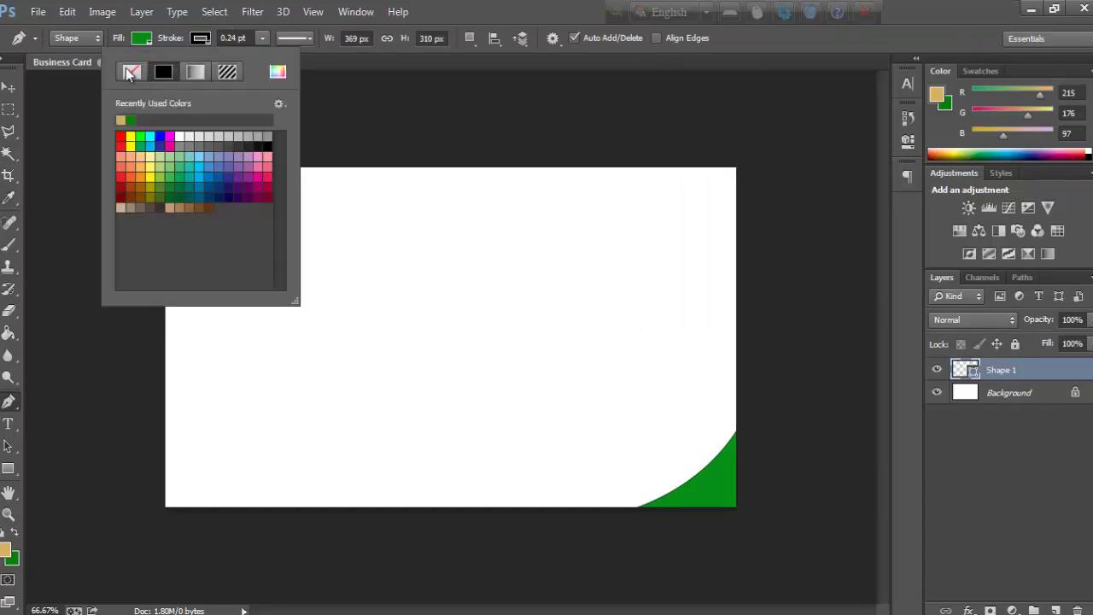
left_click(130, 72)
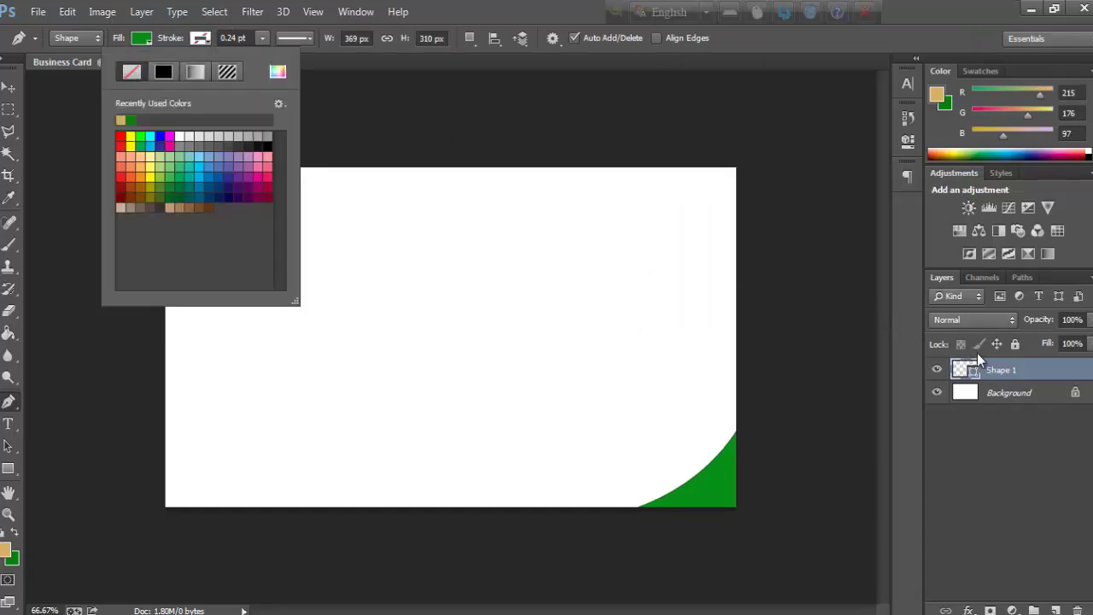
left_click(203, 40)
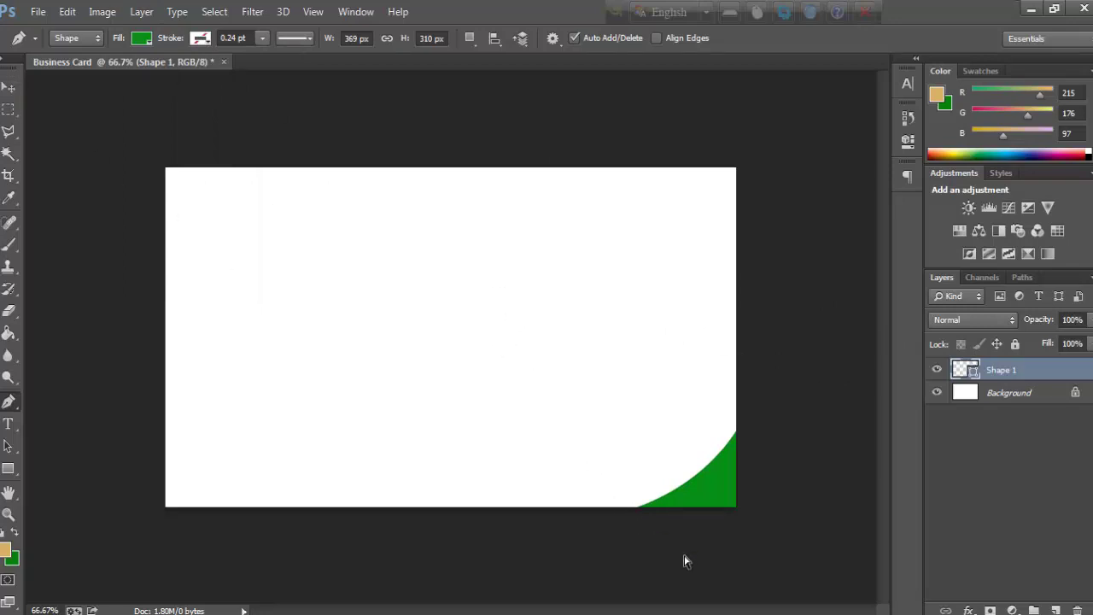
- Scale the green corner shape to about 138% and shift it up-left
key("ctrl+t")
left_click_drag(791, 379, 797, 313)
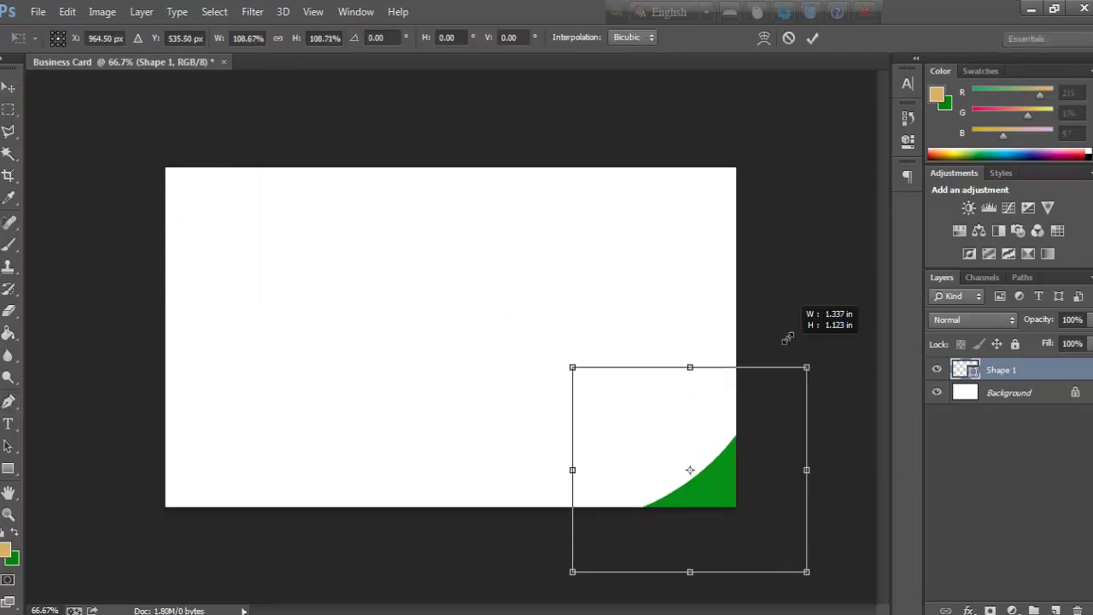
left_click_drag(798, 416, 773, 422)
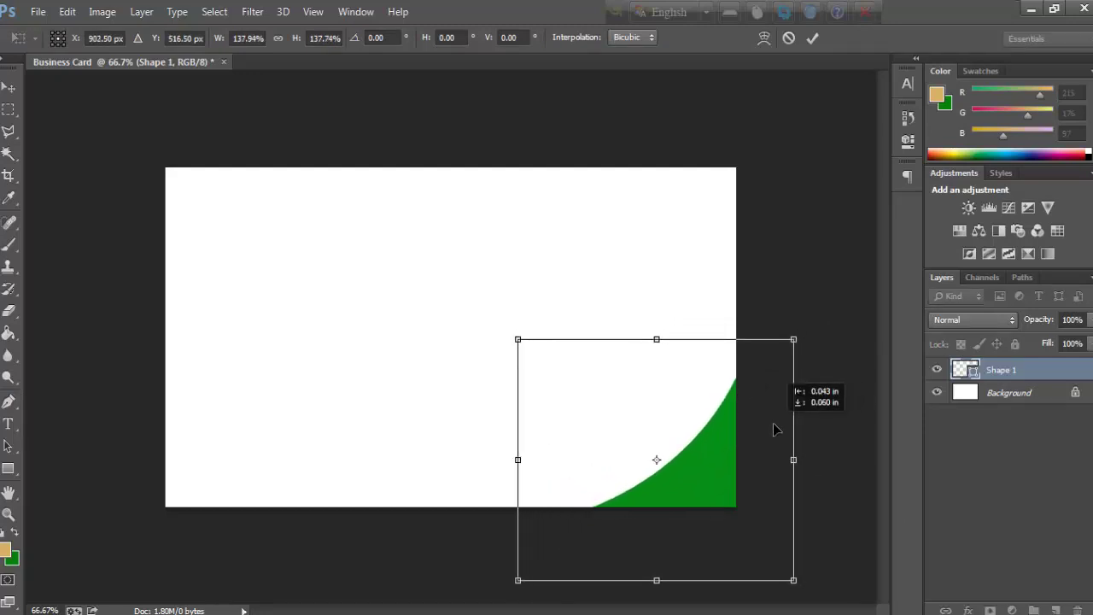
key("p")
- Duplicate the green shape layer as Shape 1 copy
right_click(999, 376)
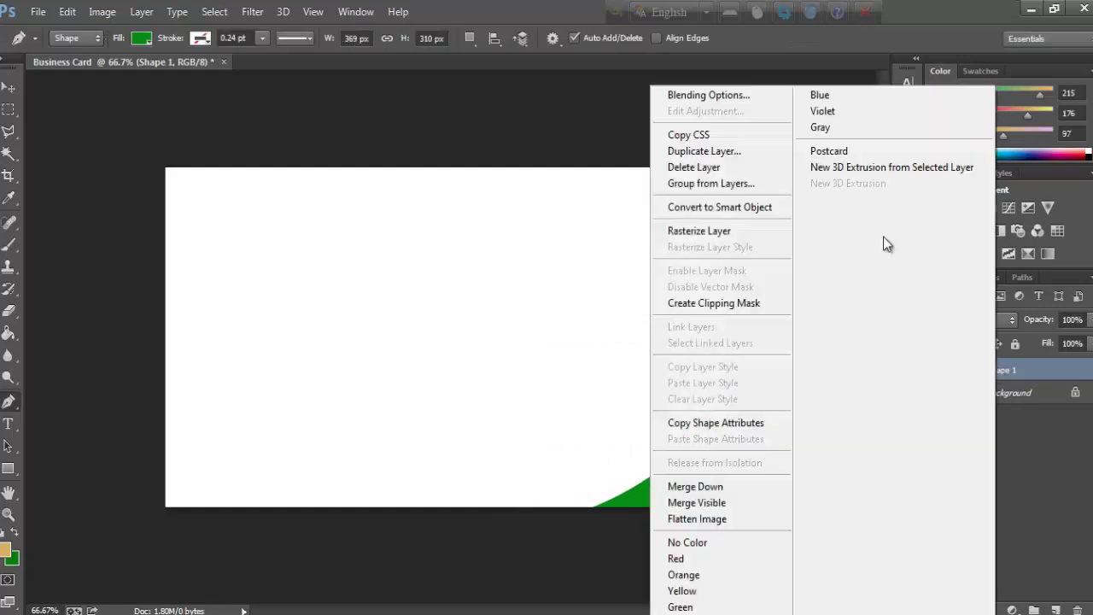
left_click(777, 150)
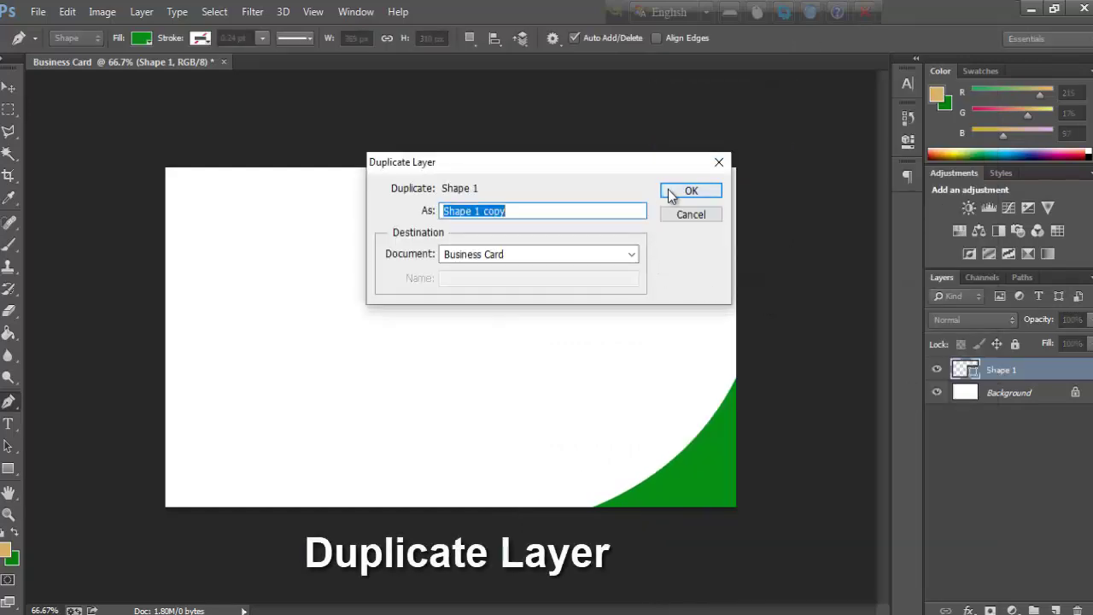
left_click(679, 193)
- Nudge the original Shape 1 slightly up-left behind the copy
left_click(988, 398)
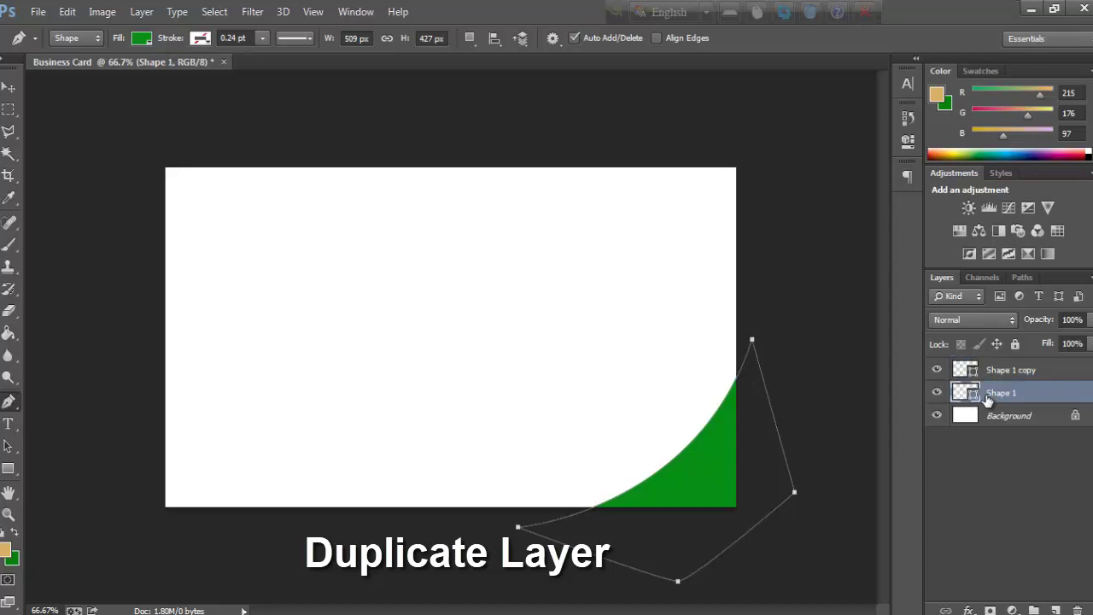
left_click(7, 87)
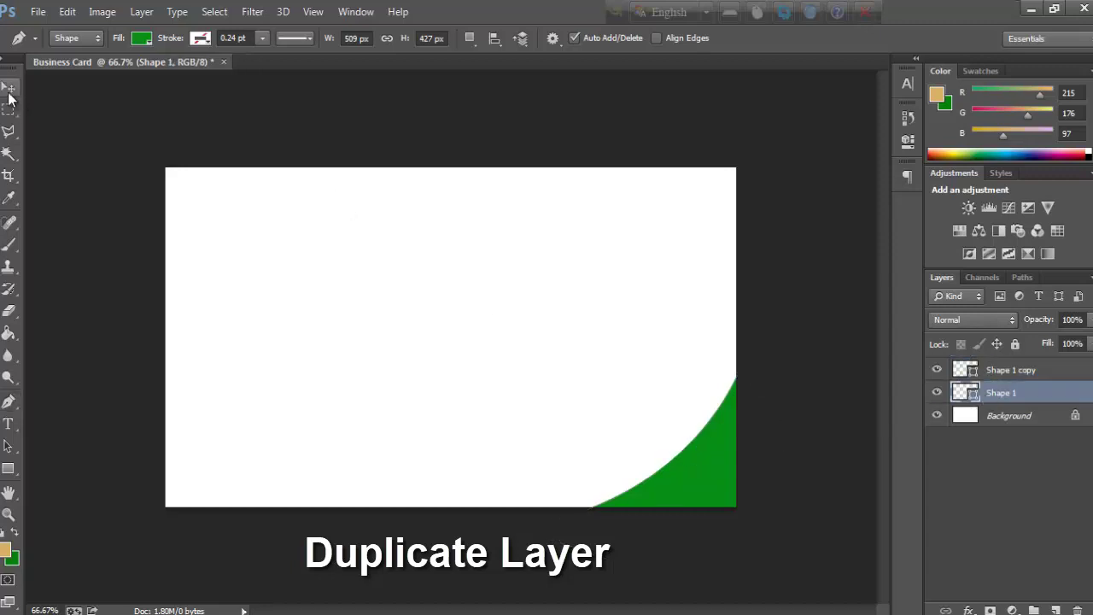
left_click_drag(704, 472, 688, 465)
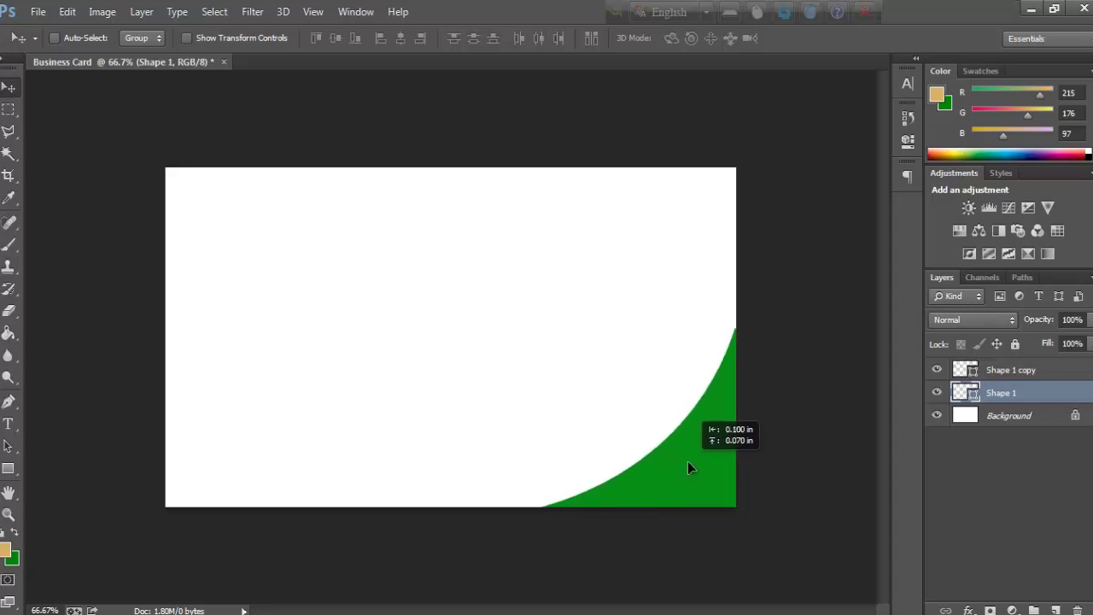
left_click_drag(688, 466, 685, 462)
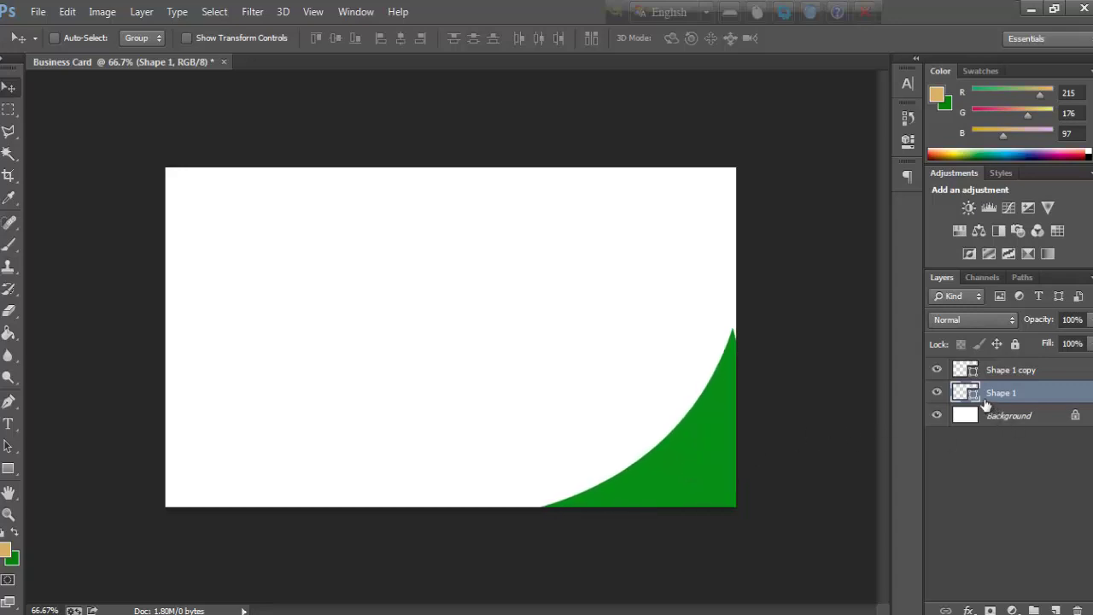
- Fill the Shape 1 band with bright green 25ed3d, after undoing a lighter trial colour
double_click(970, 395)
left_click_drag(837, 146, 846, 96)
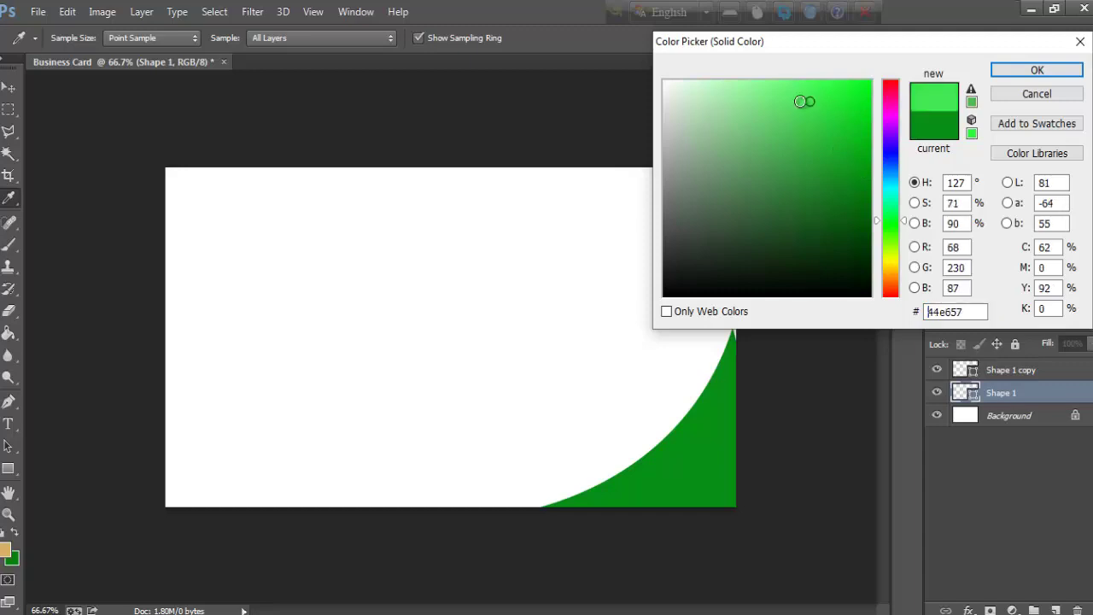
left_click_drag(846, 95, 758, 90)
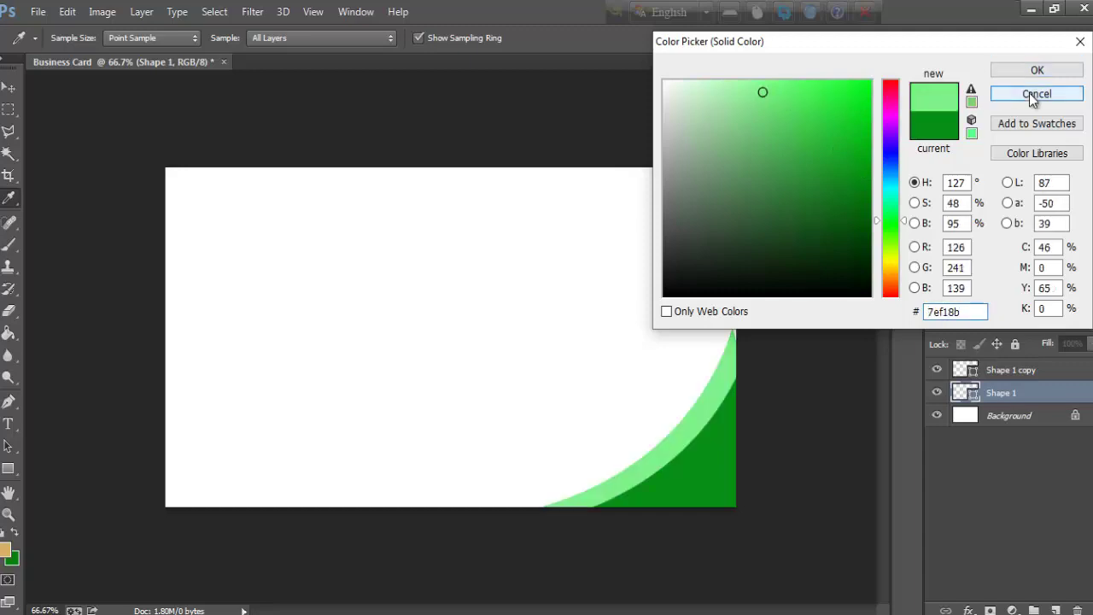
left_click(1037, 70)
key("ctrl+z")
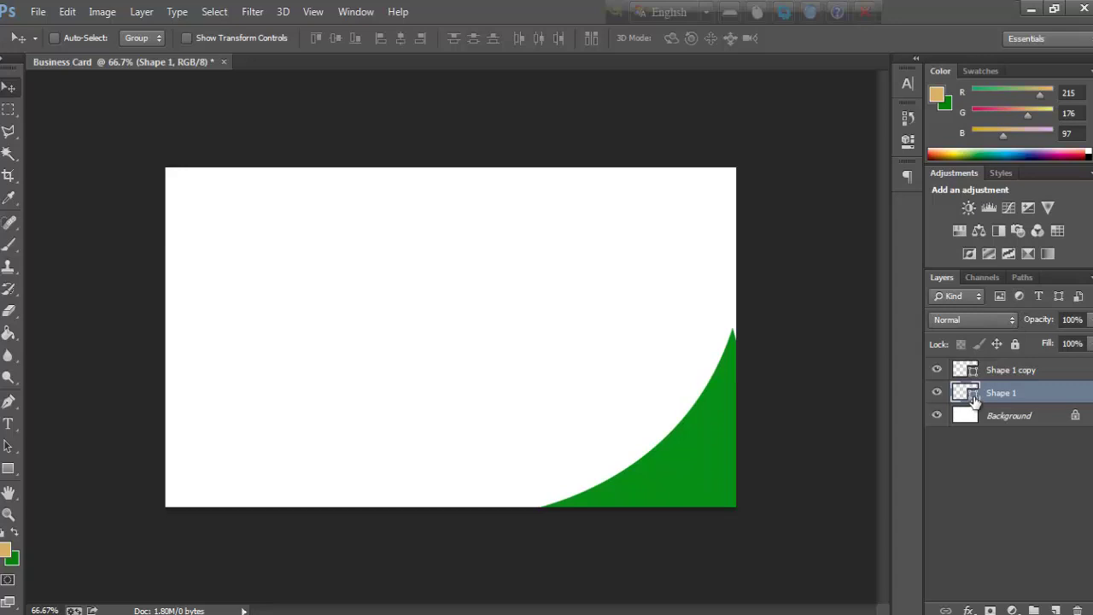
double_click(973, 396)
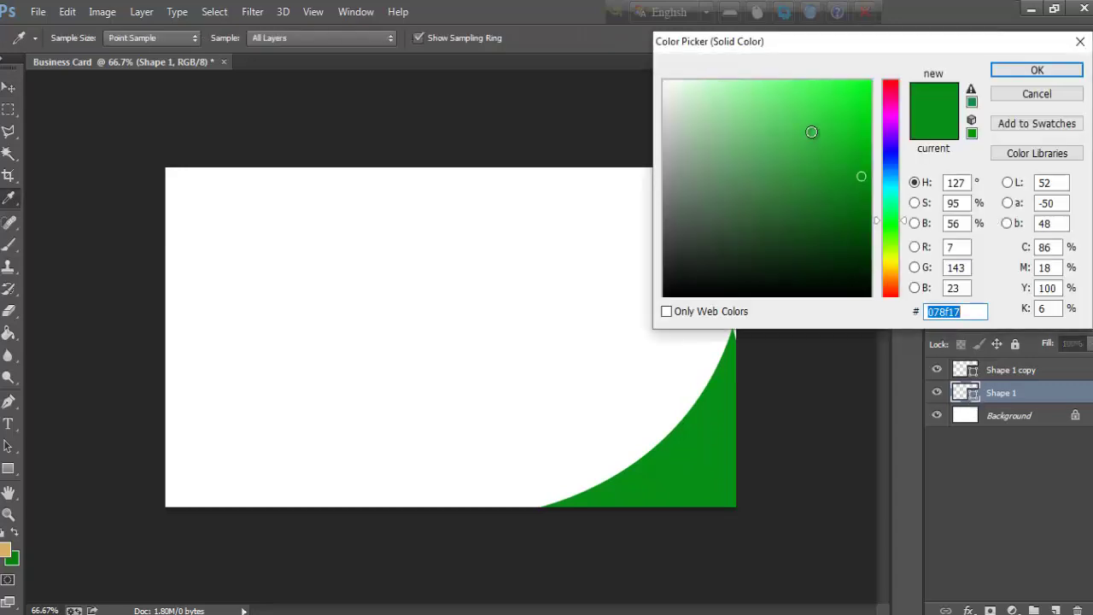
mouse_move(843, 95)
left_mouse_down()
mouse_move(864, 90)
mouse_move(842, 107)
mouse_move(838, 95)
left_mouse_up()
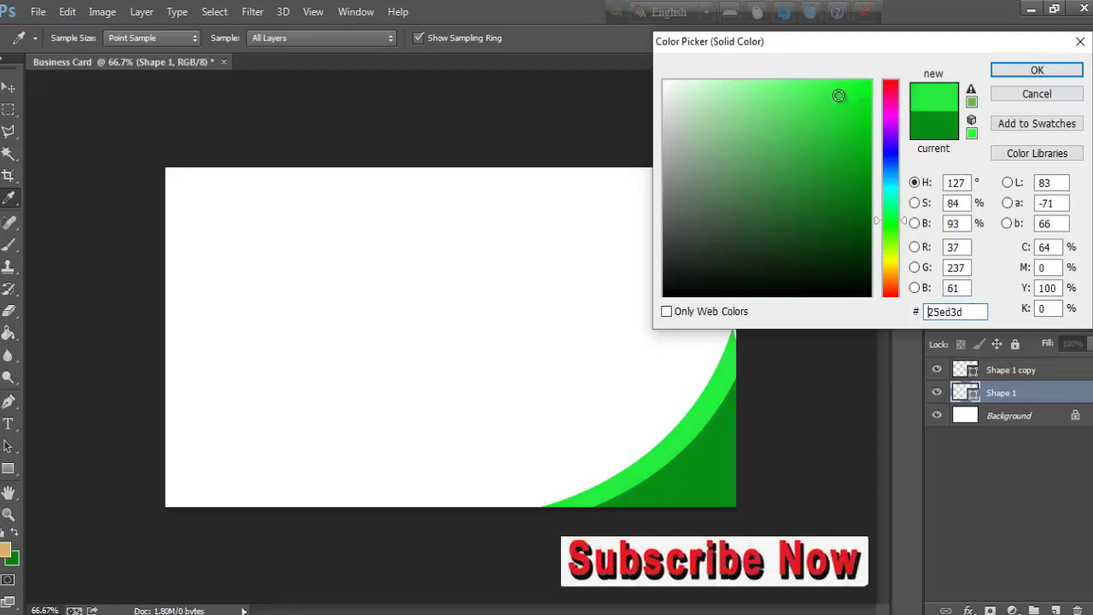
left_click(1037, 70)
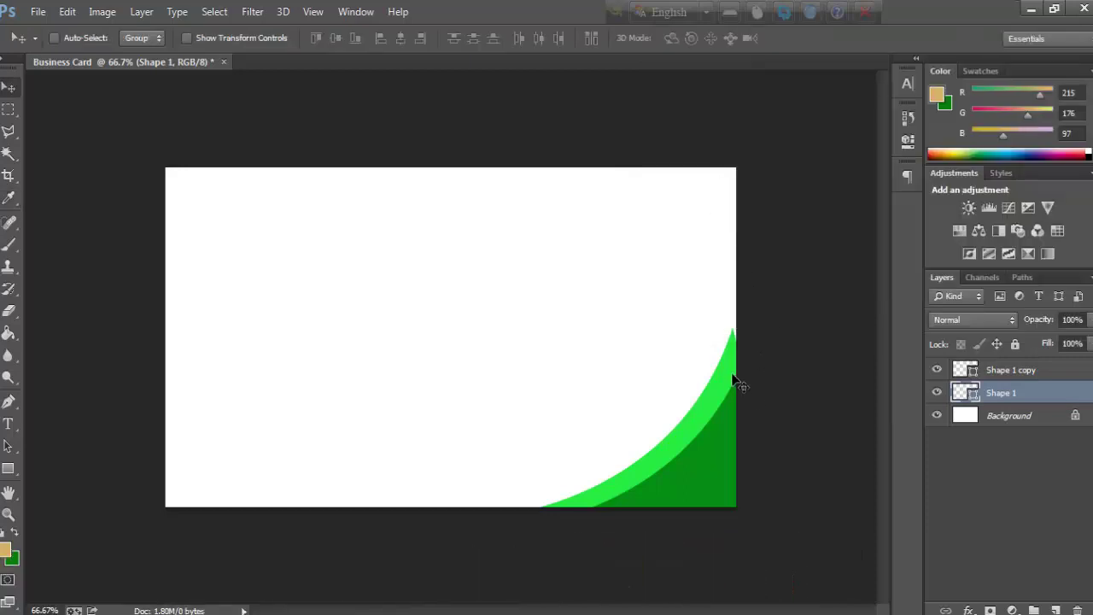
- Skew the bright green band so its right edge slants outward
key("ctrl+t")
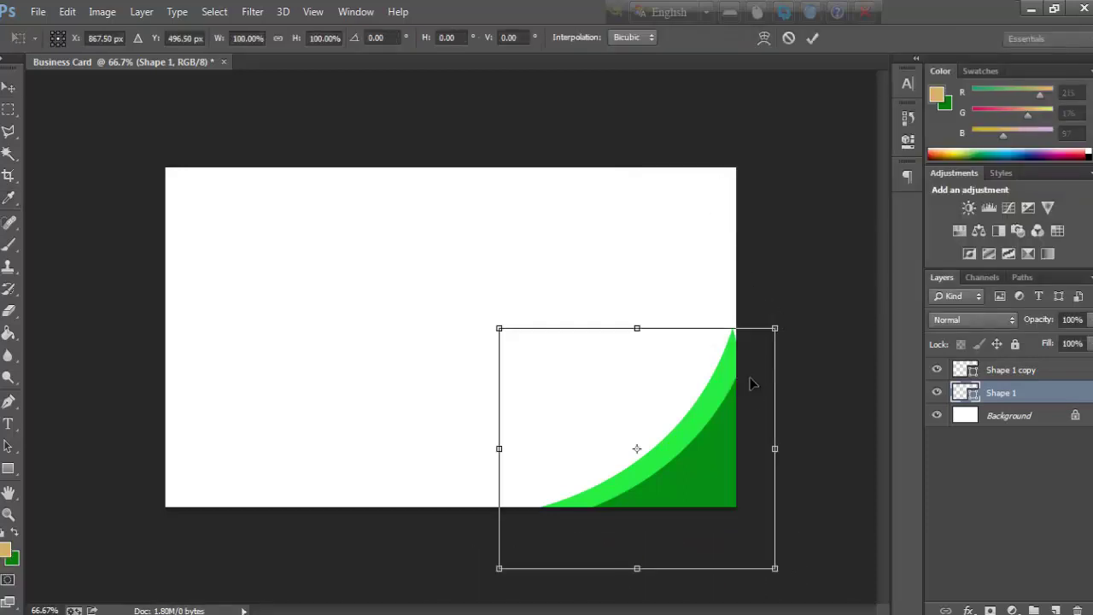
right_click(685, 387)
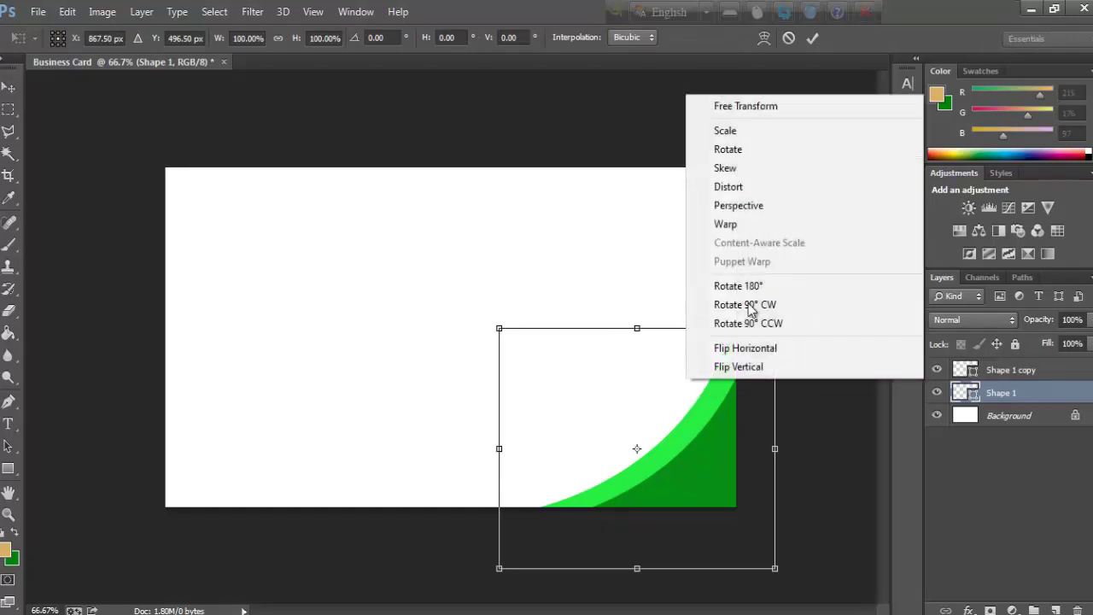
left_click(736, 171)
left_click_drag(792, 368, 829, 374)
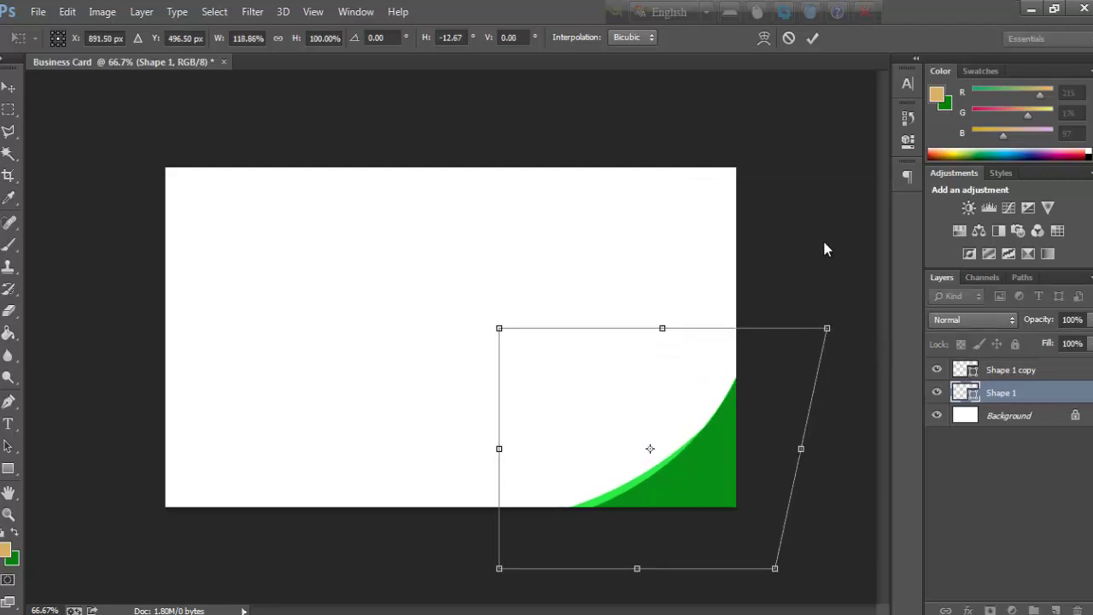
key("Return")
- Rotate the band about 2.76° and nudge it into place
left_click(67, 12)
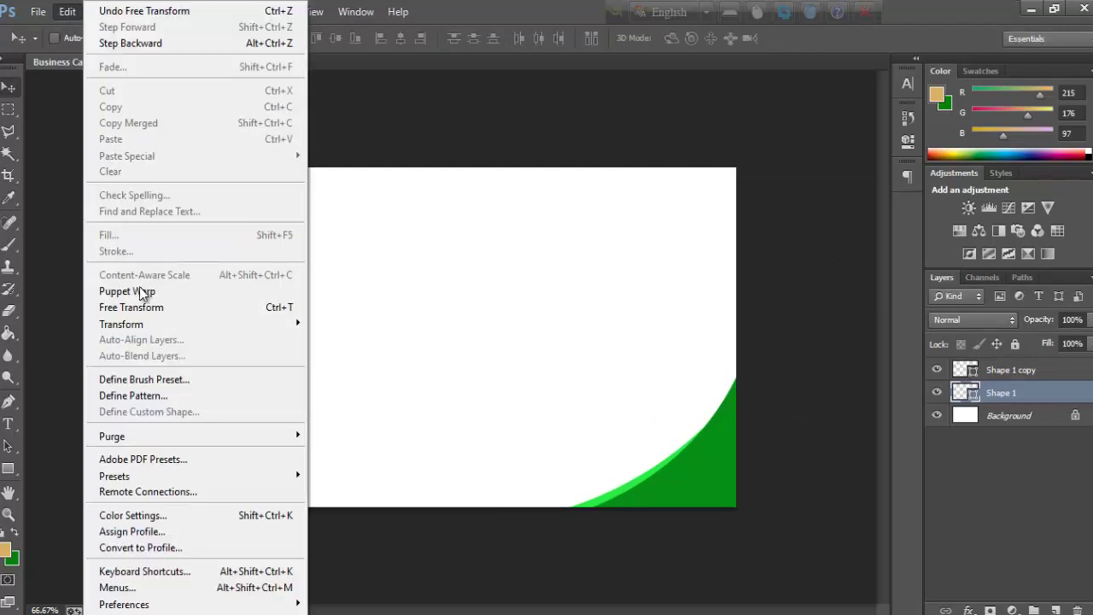
left_click(189, 307)
left_click_drag(792, 317, 800, 328)
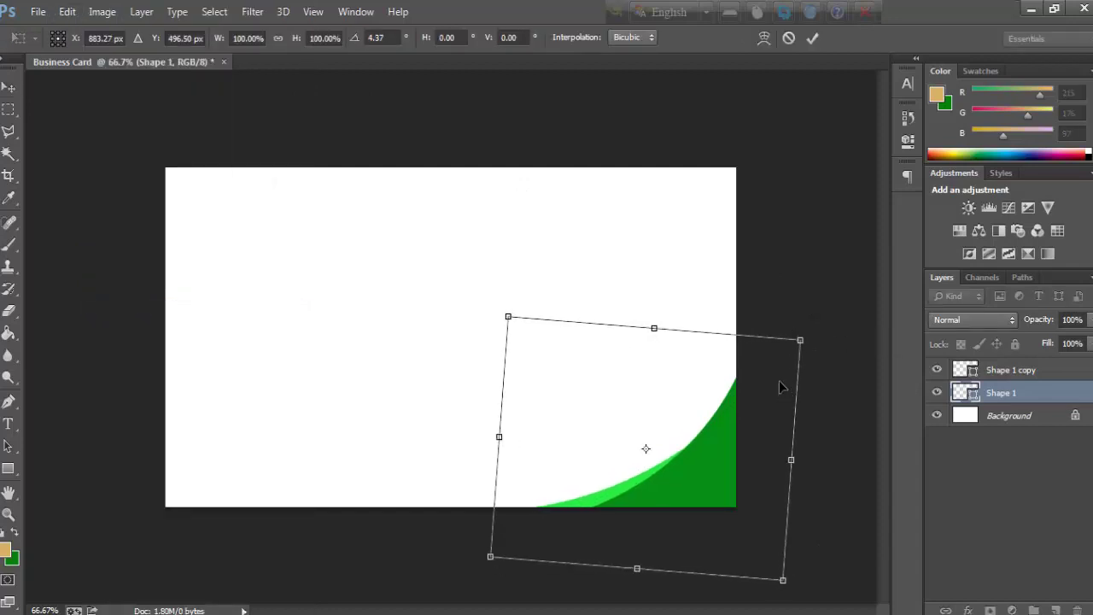
left_click_drag(748, 385, 748, 385)
left_click_drag(854, 286, 845, 281)
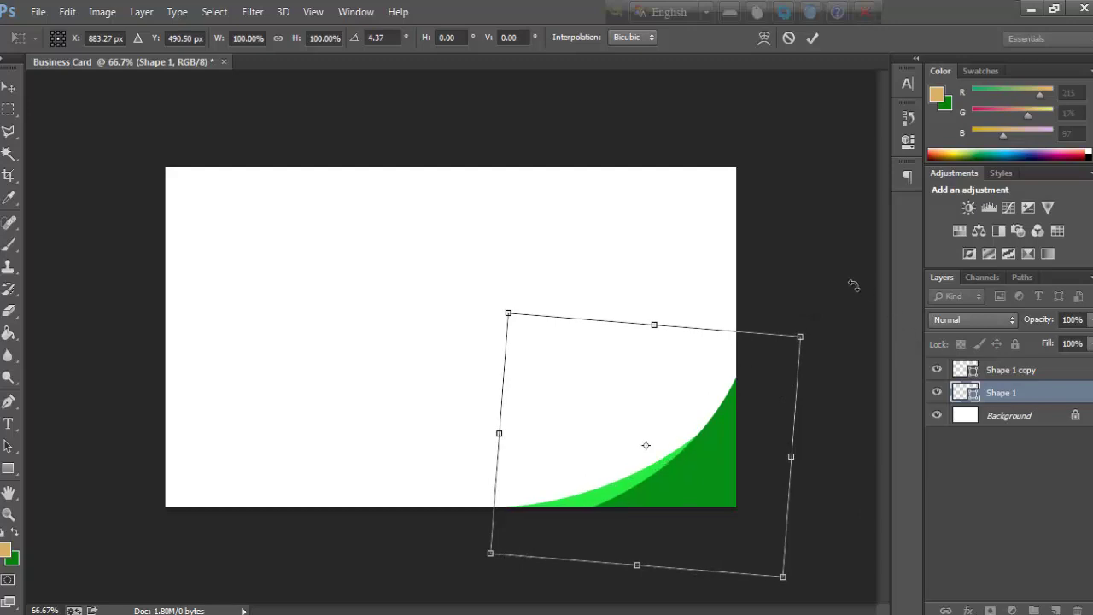
key("Left")
key("Left")
key("Left")
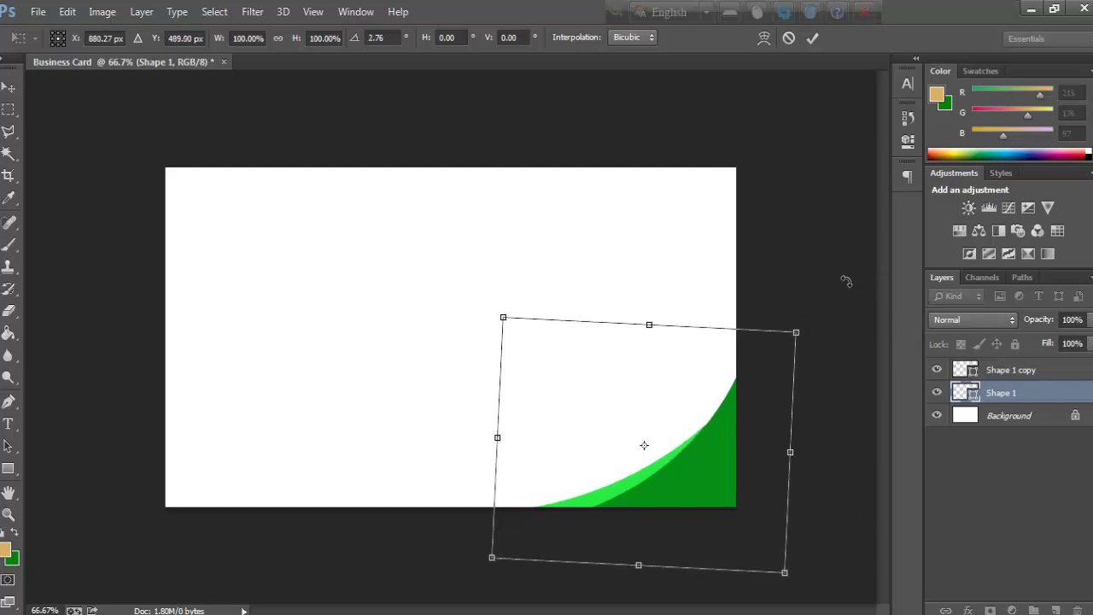
key("Down")
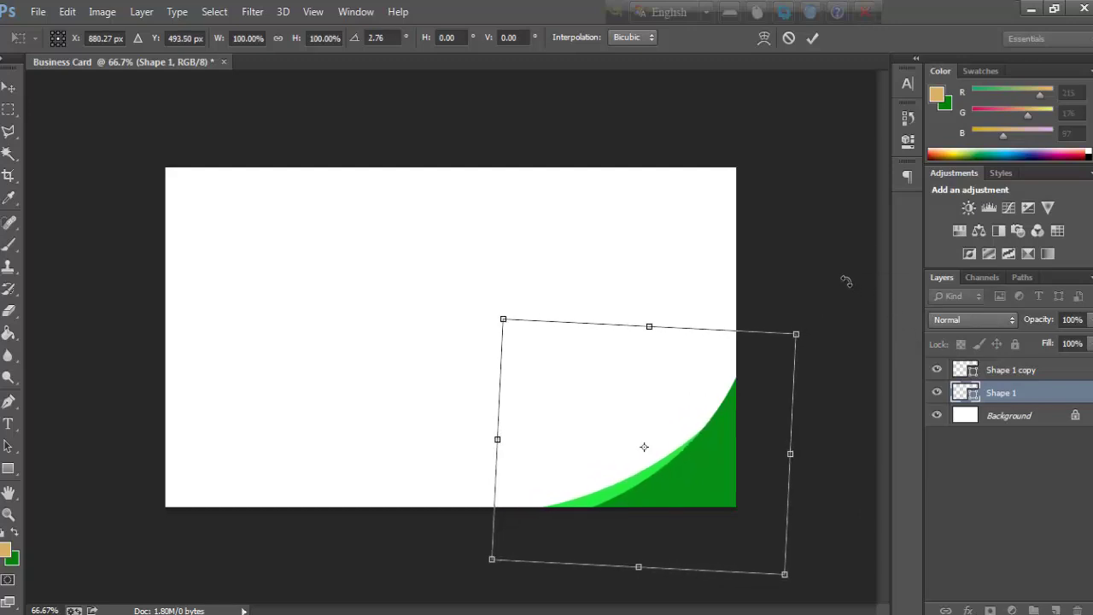
key("Return")
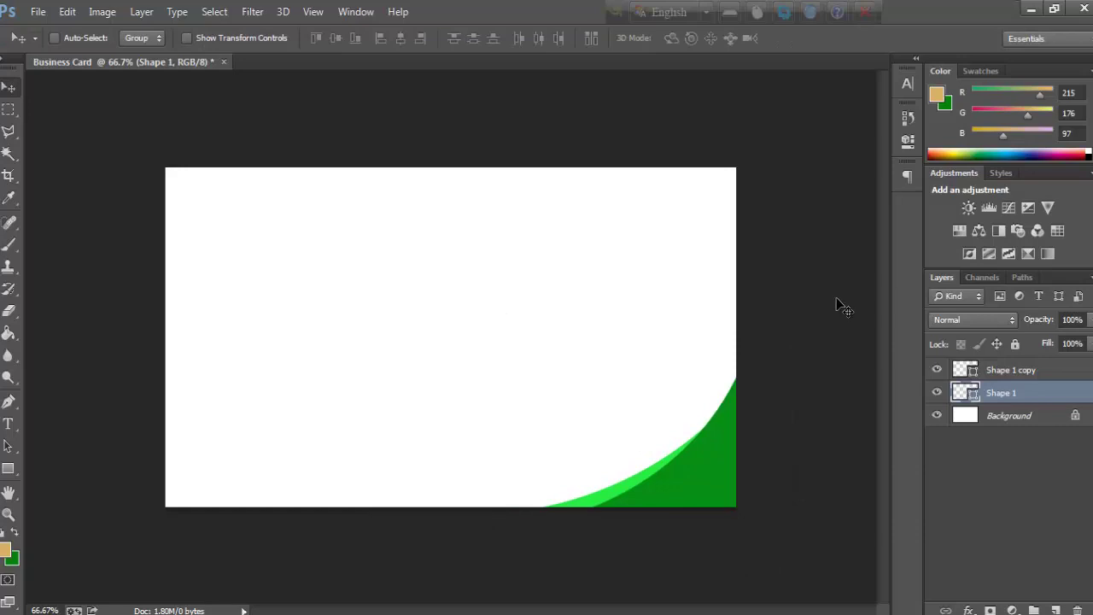
- Stretch both green corner curves taller upward together
left_click(1027, 374, "shift")
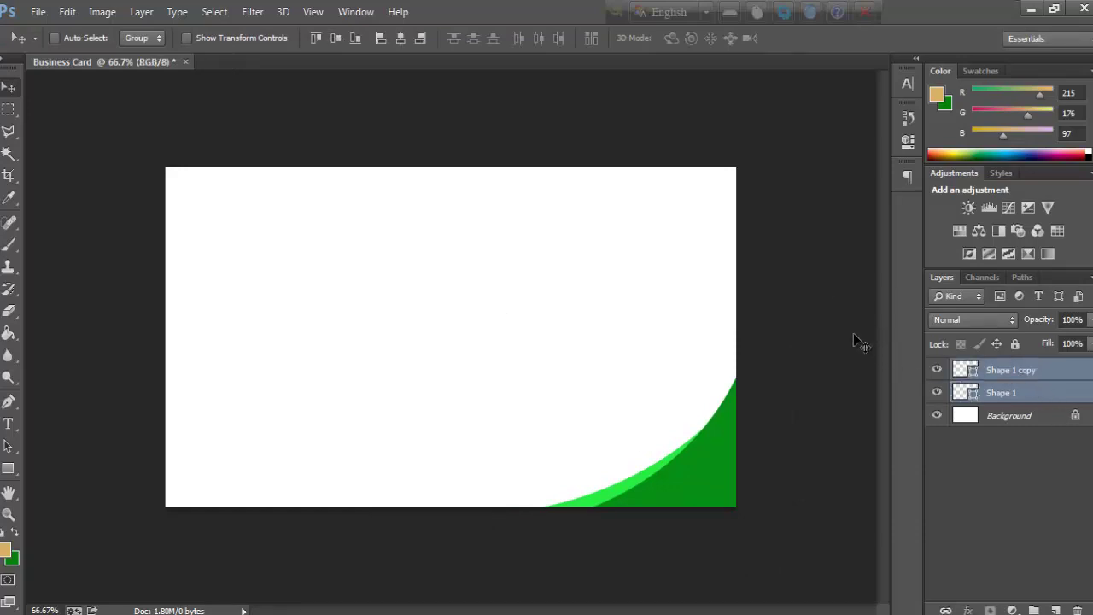
key("ctrl+t")
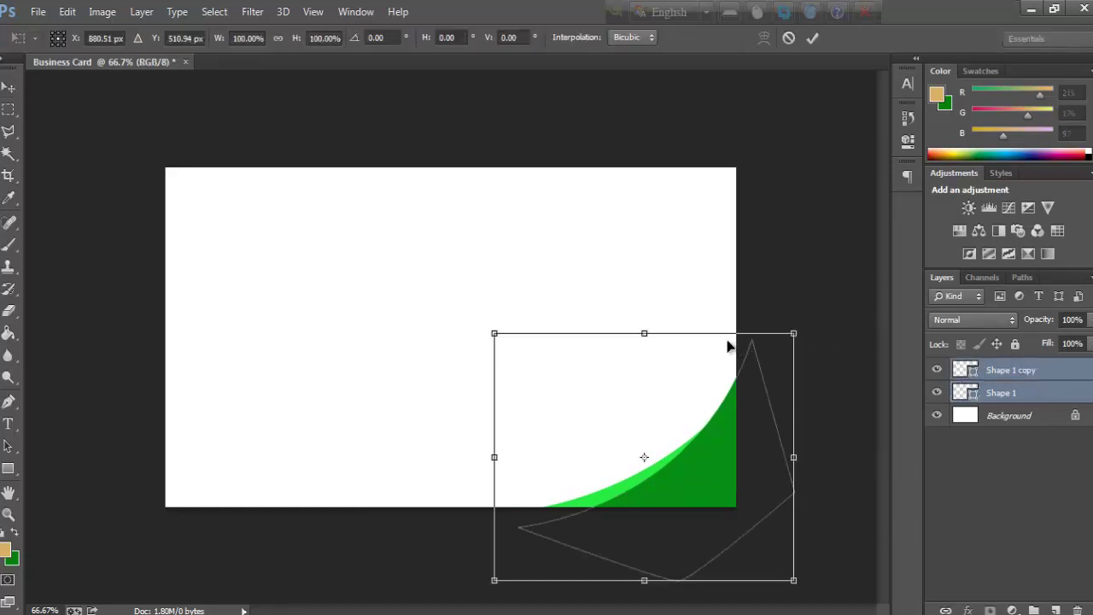
left_click_drag(644, 335, 642, 322)
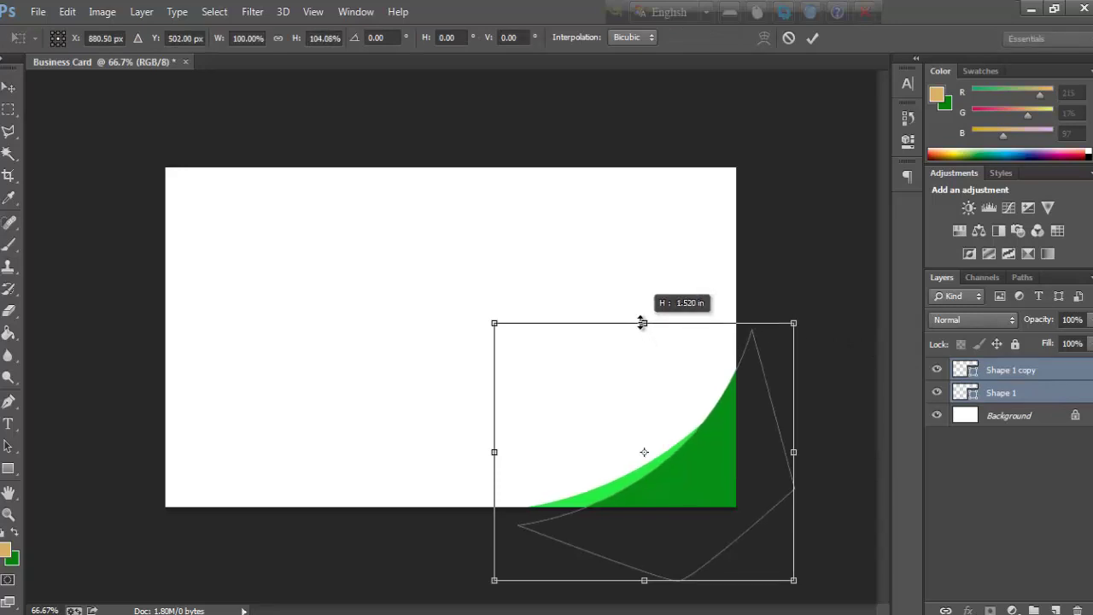
key("Return")
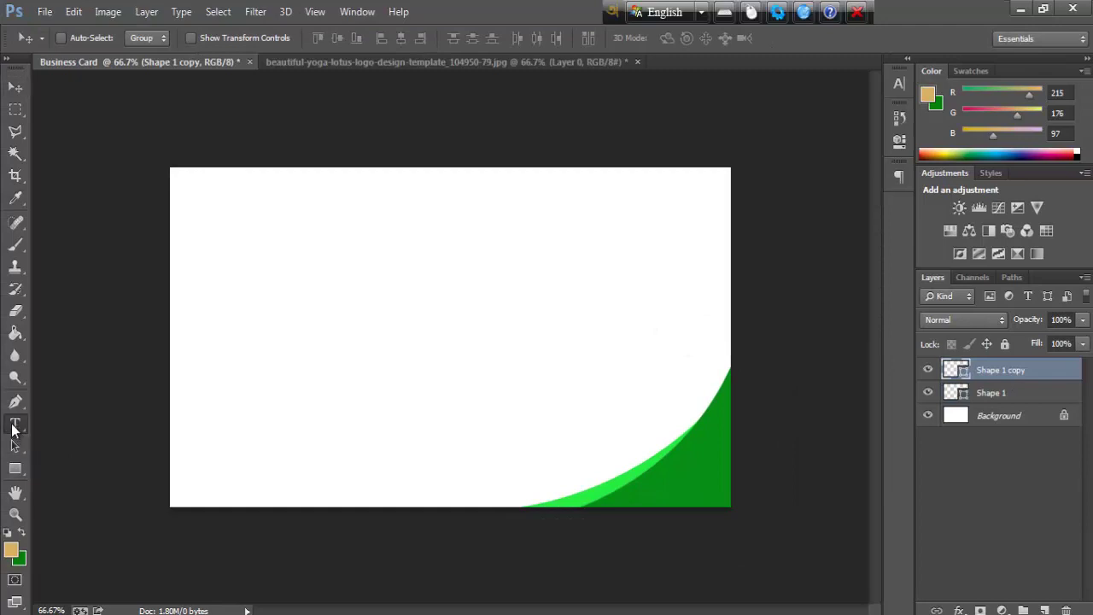
- Type the holder's name as a text line near the card's top-left
left_click(14, 424)
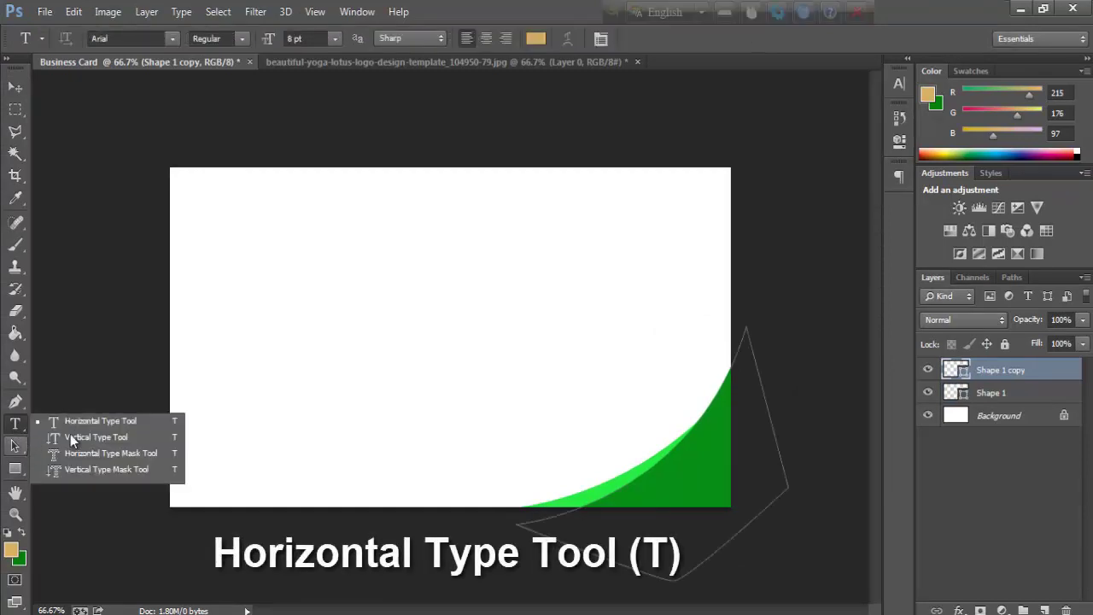
left_click(157, 420)
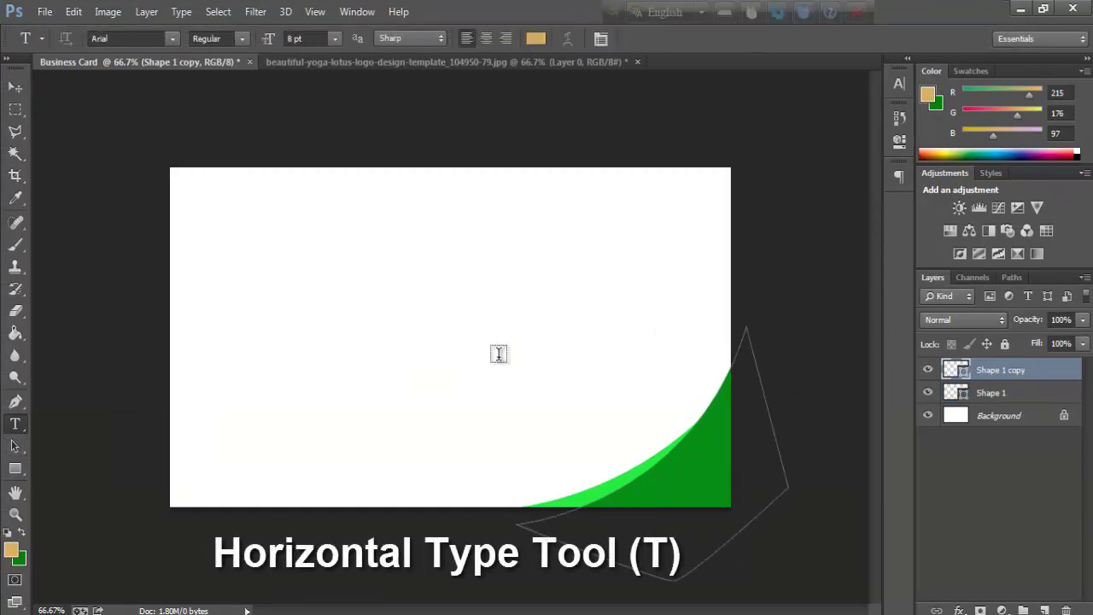
left_click(216, 213)
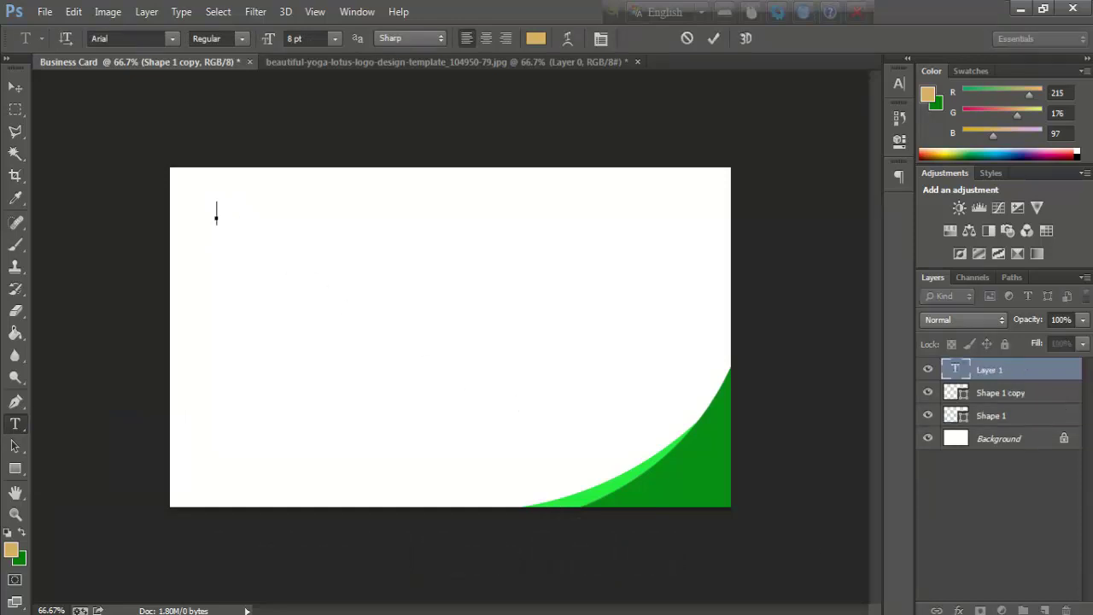
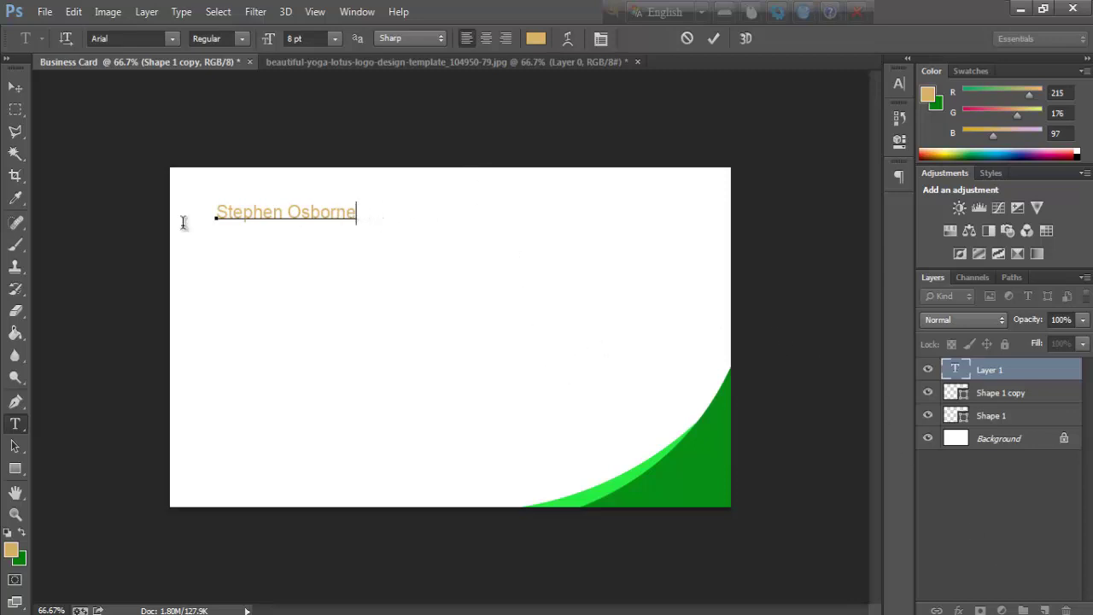
- Make the name text near-black 080500 and Bold
key("ctrl+a")
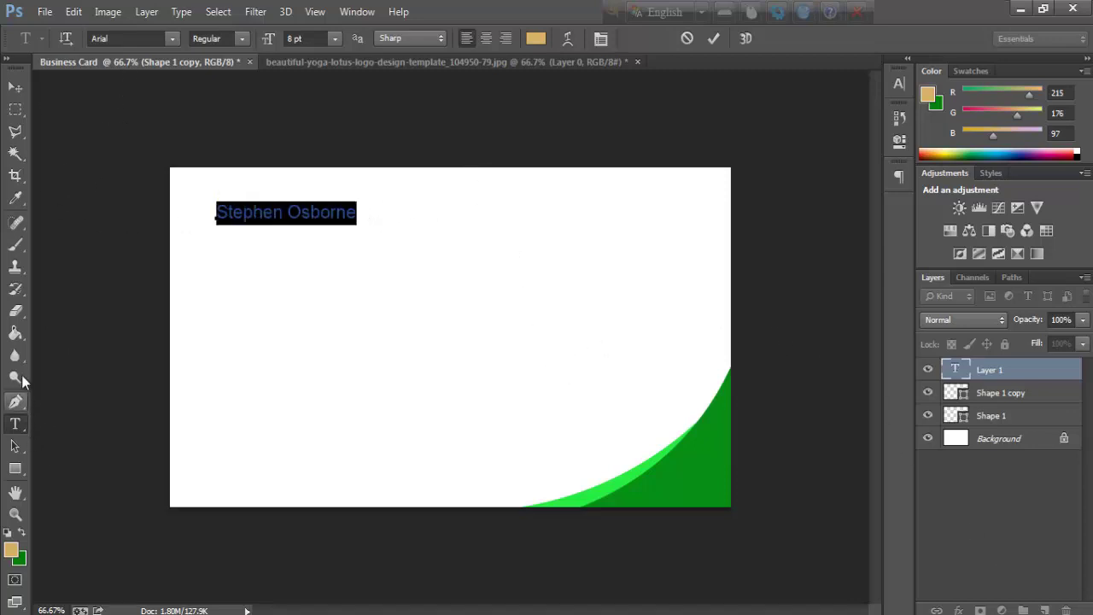
left_click(11, 551)
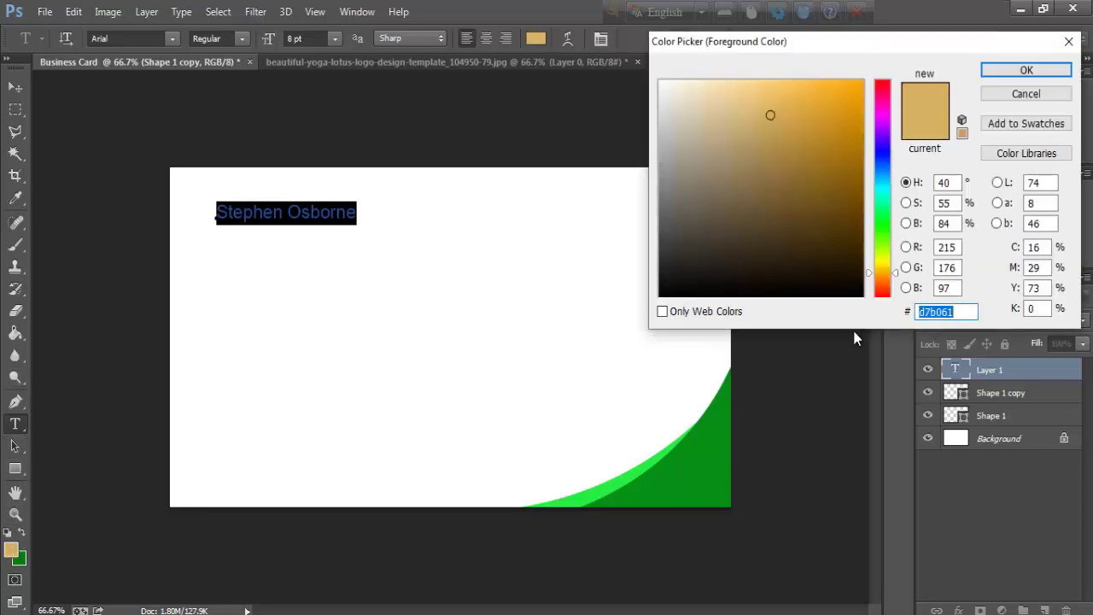
left_click(851, 288)
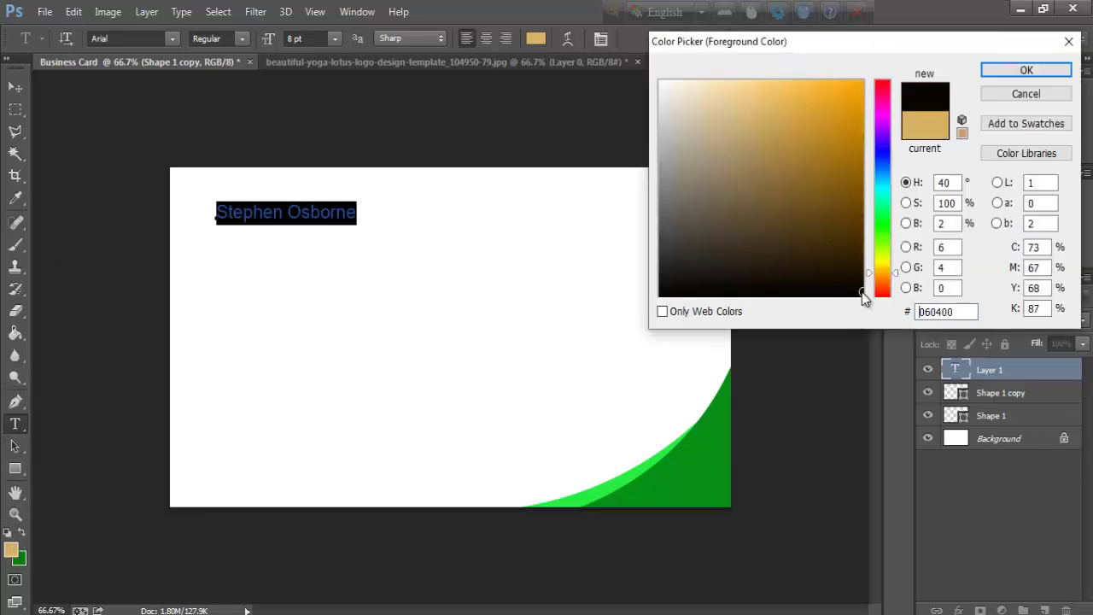
left_click(1006, 67)
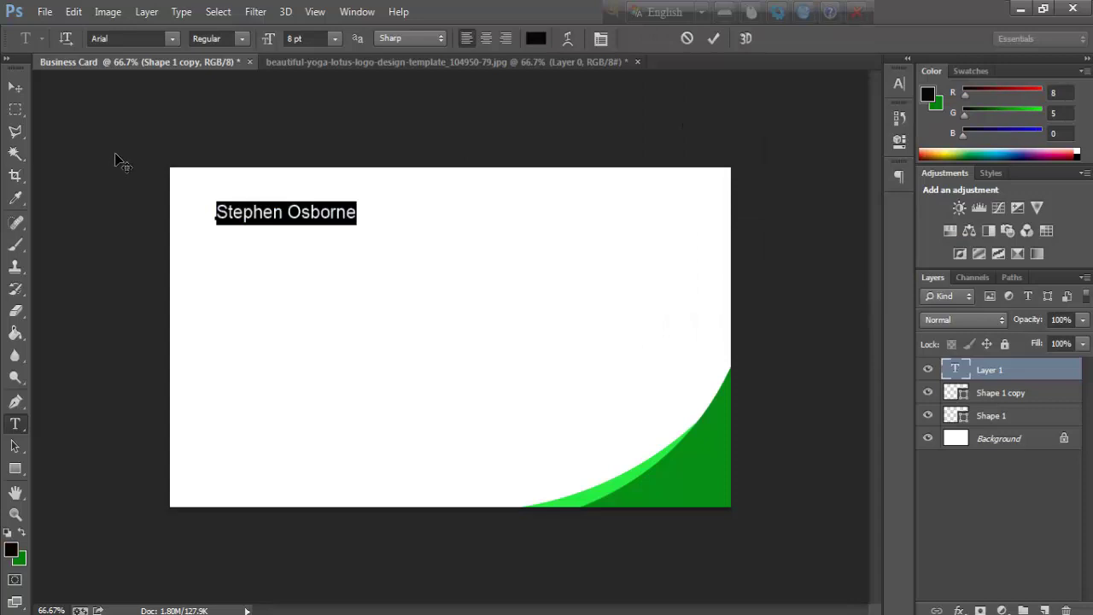
left_click(243, 41)
left_click(229, 98)
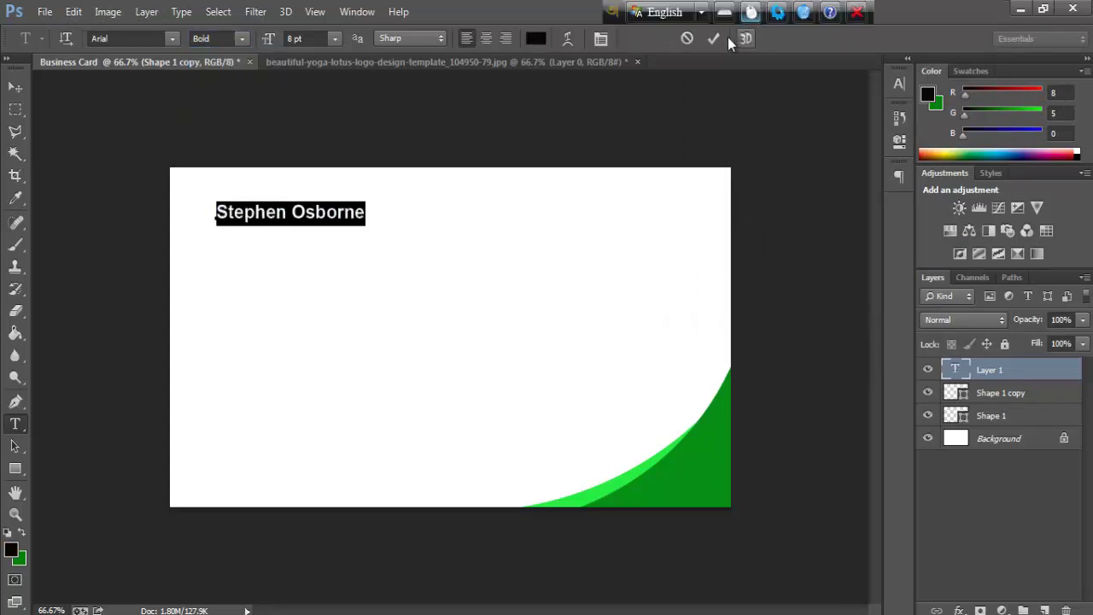
- Check the Character panel settings and deselect the name text
left_click(600, 40)
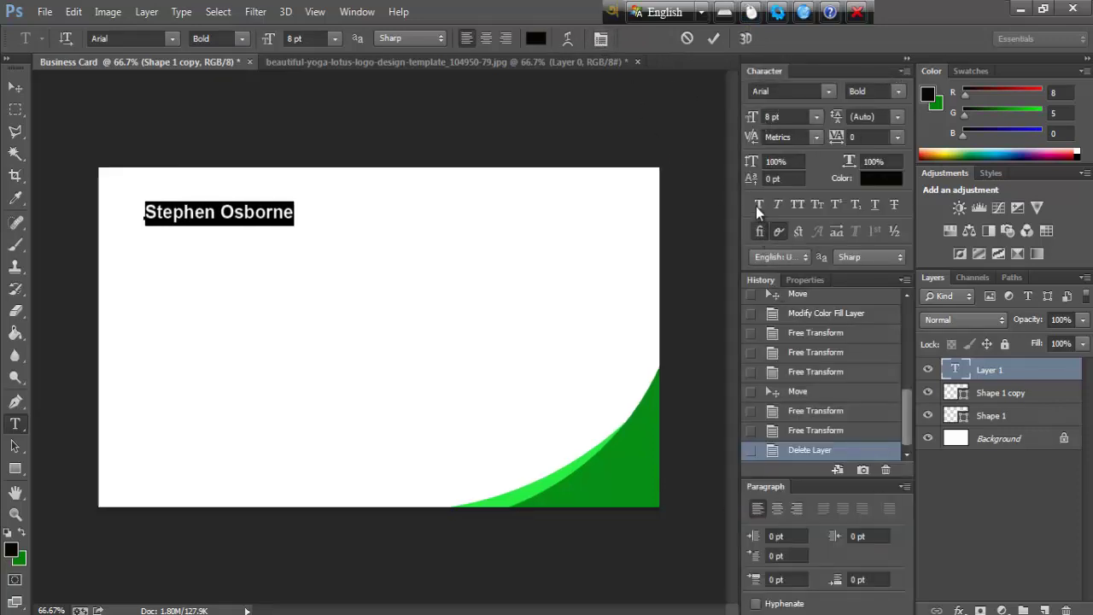
left_click(906, 60)
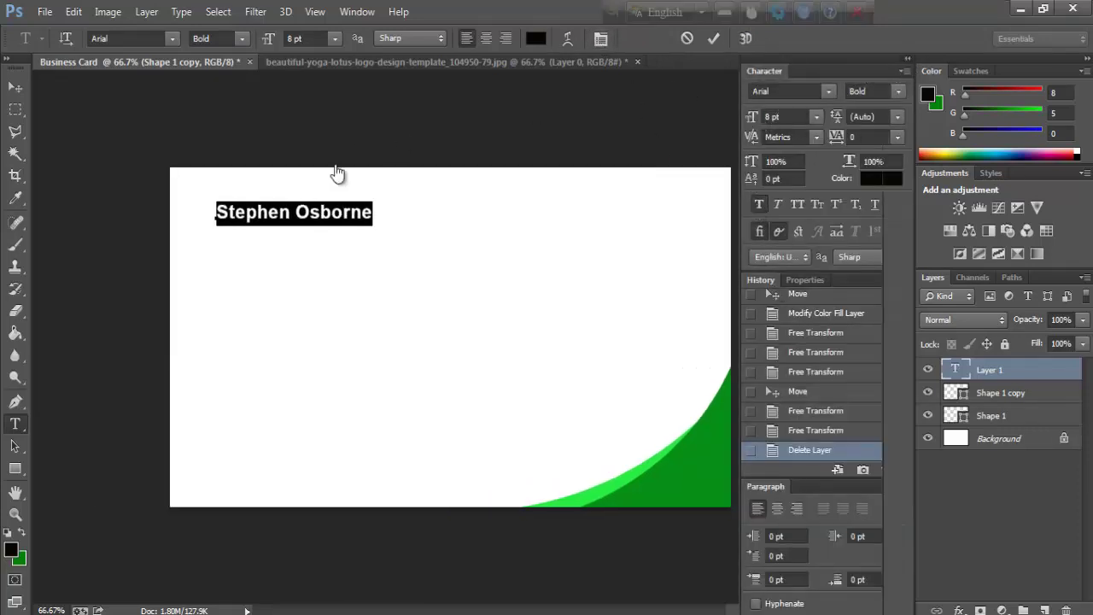
left_click(333, 209)
left_click(74, 12)
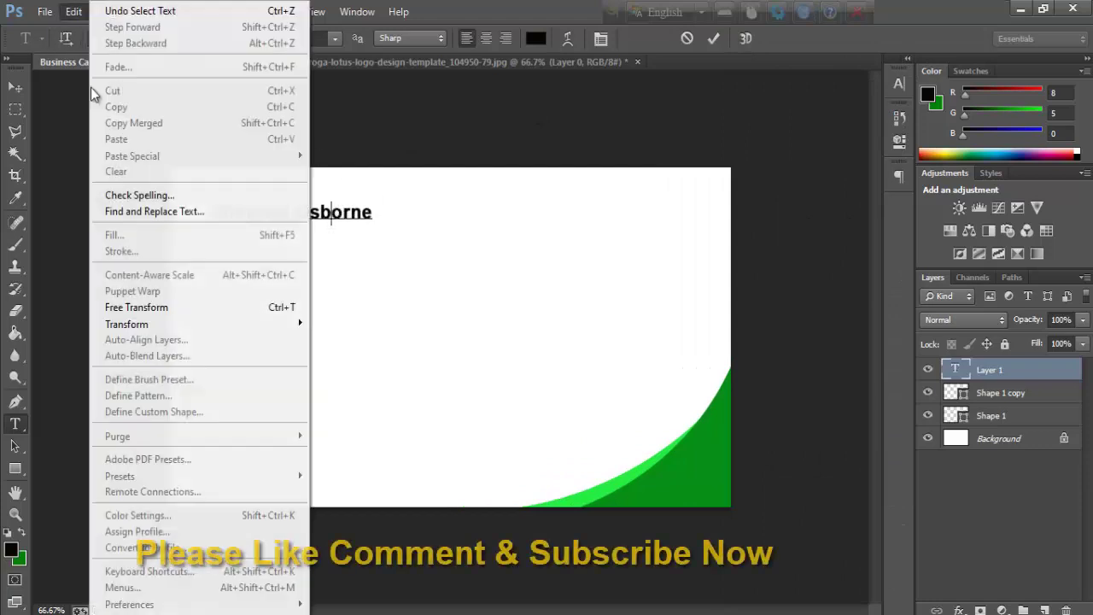
- Scale the name text up about 140%, to 11.26 pt
left_click(196, 307)
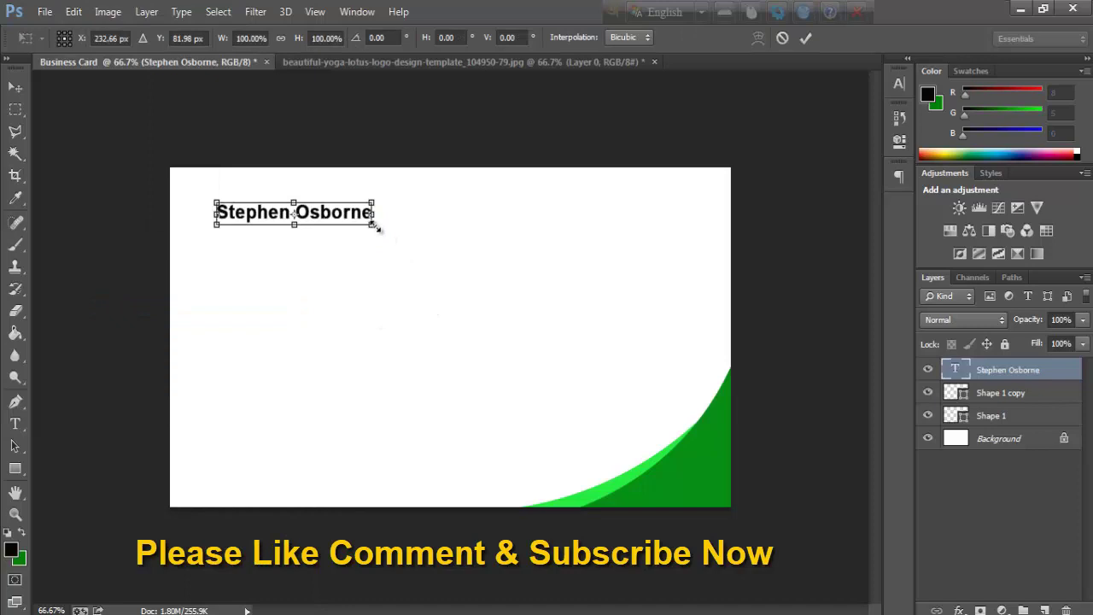
mouse_move(373, 224)
left_mouse_down()
mouse_move(401, 271)
mouse_move(373, 214)
mouse_move(388, 214)
mouse_move(389, 227)
left_mouse_up()
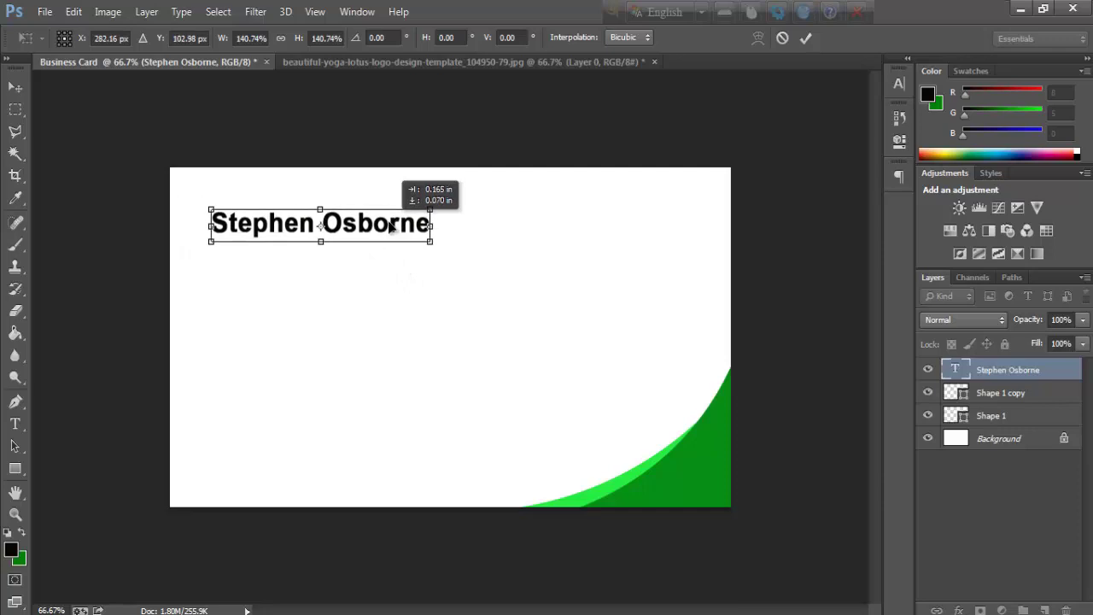
key("Return")
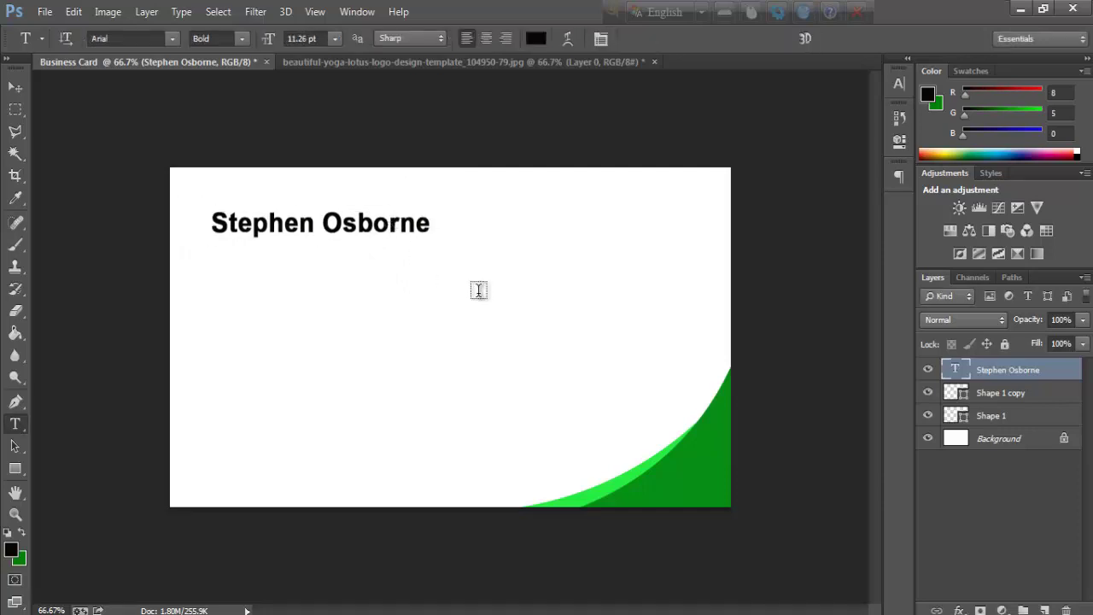
- Colour the surname dark green (7, 143, 23), sampled from the corner curve
double_click(411, 233)
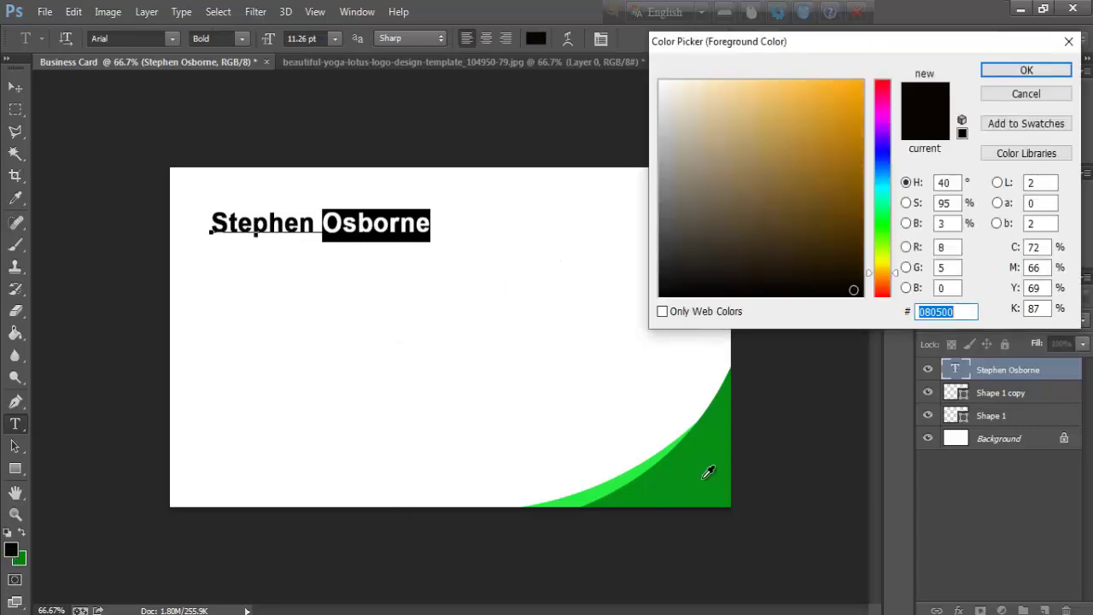
left_click(708, 470)
left_click(1025, 70)
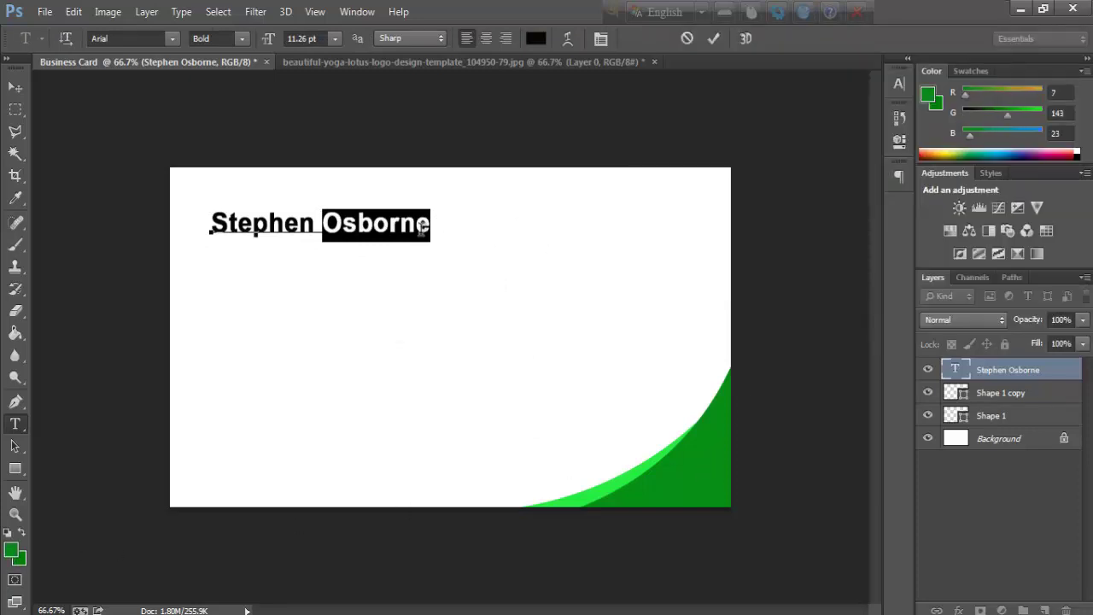
left_click(422, 227)
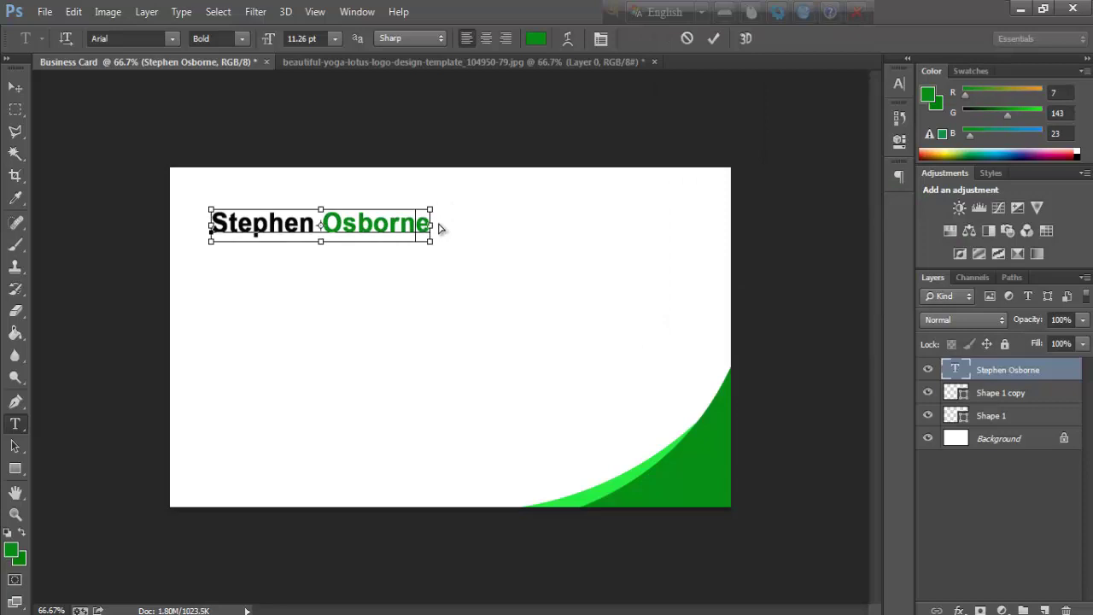
key("ctrl+t")
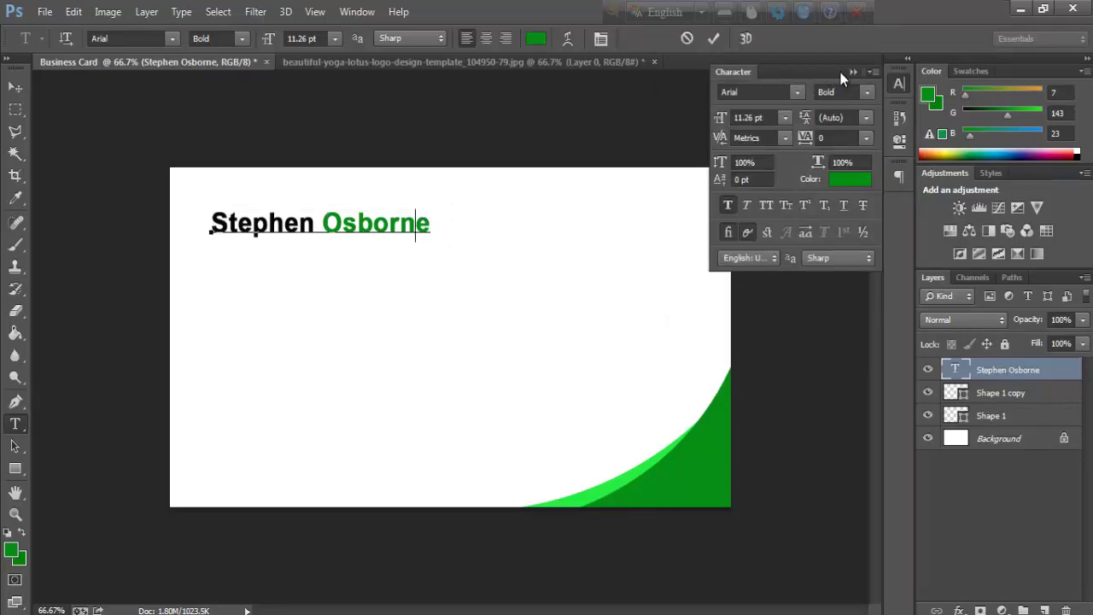
left_click(851, 71)
left_click(716, 37)
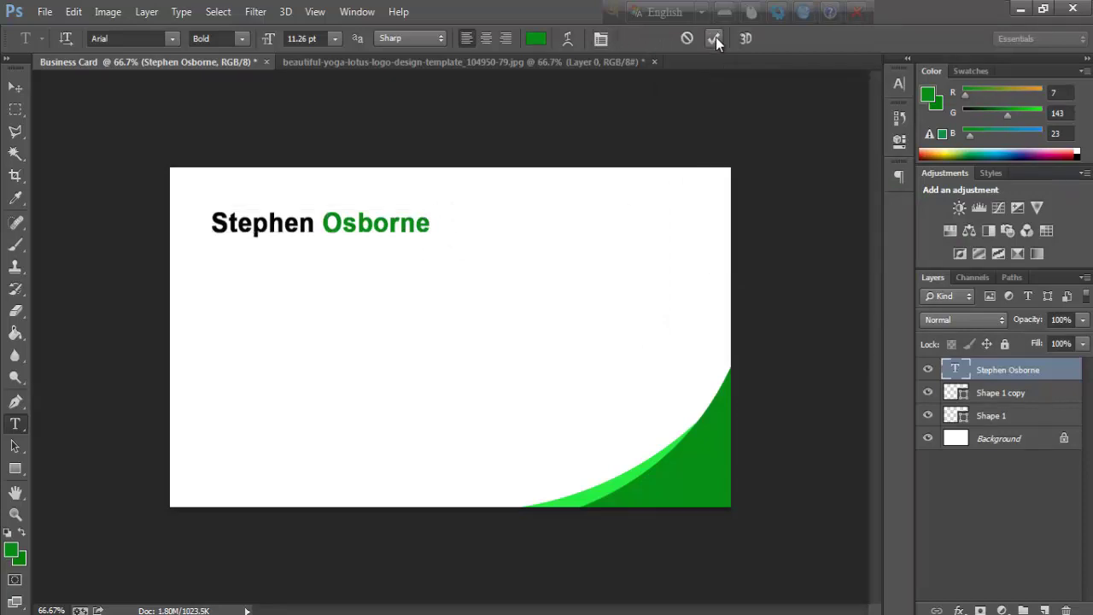
left_click(15, 86)
- Bring the lotus logo into the card as Layer 1, scaled to about 45% at top-right
left_click(427, 61)
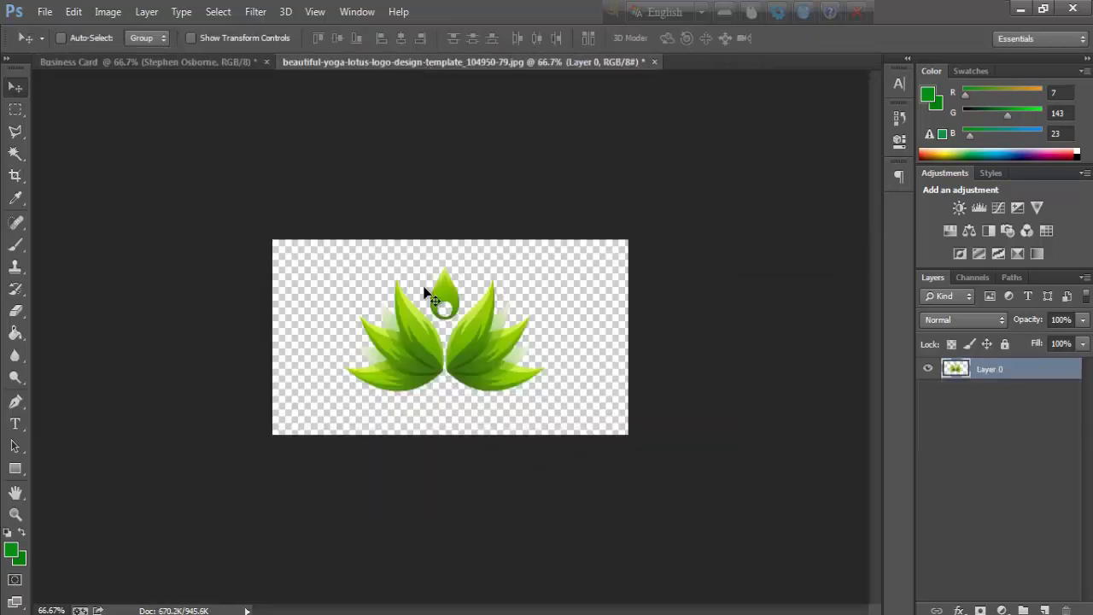
mouse_move(317, 258)
left_mouse_down()
mouse_move(248, 104)
mouse_move(642, 284)
left_mouse_up()
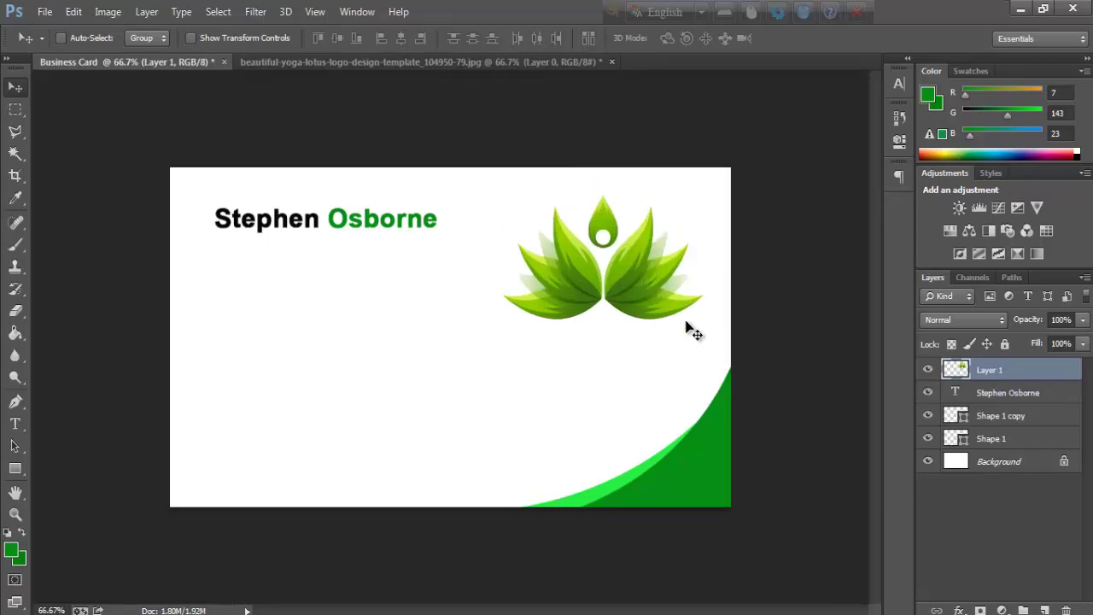
key("ctrl+t")
mouse_move(695, 315)
left_mouse_down()
mouse_move(658, 279)
mouse_move(664, 254)
mouse_move(683, 254)
mouse_move(635, 232)
left_mouse_up()
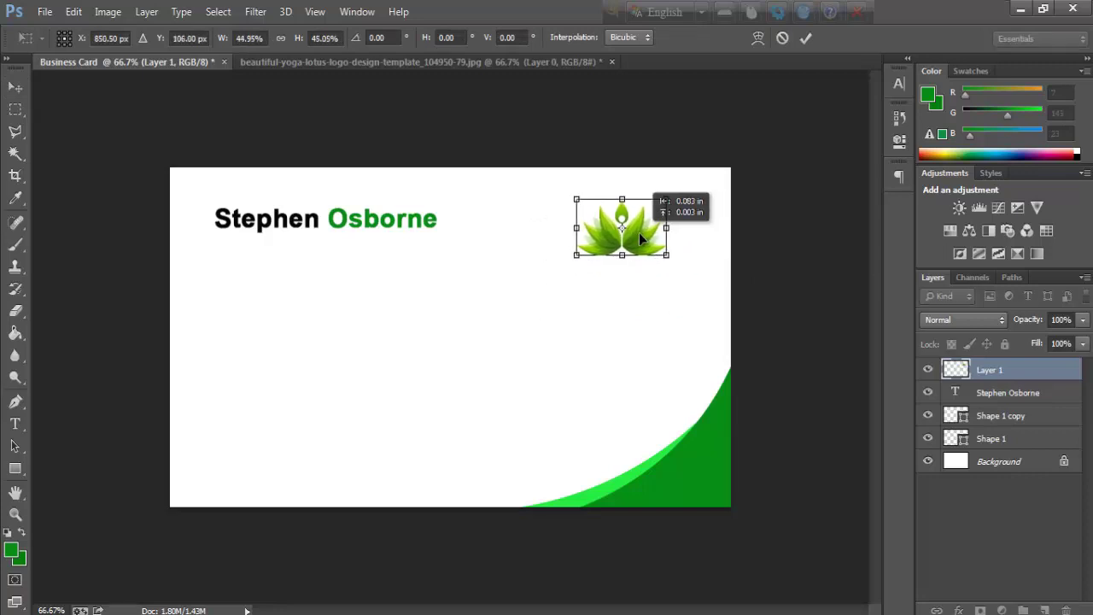
key("ctrl+plus")
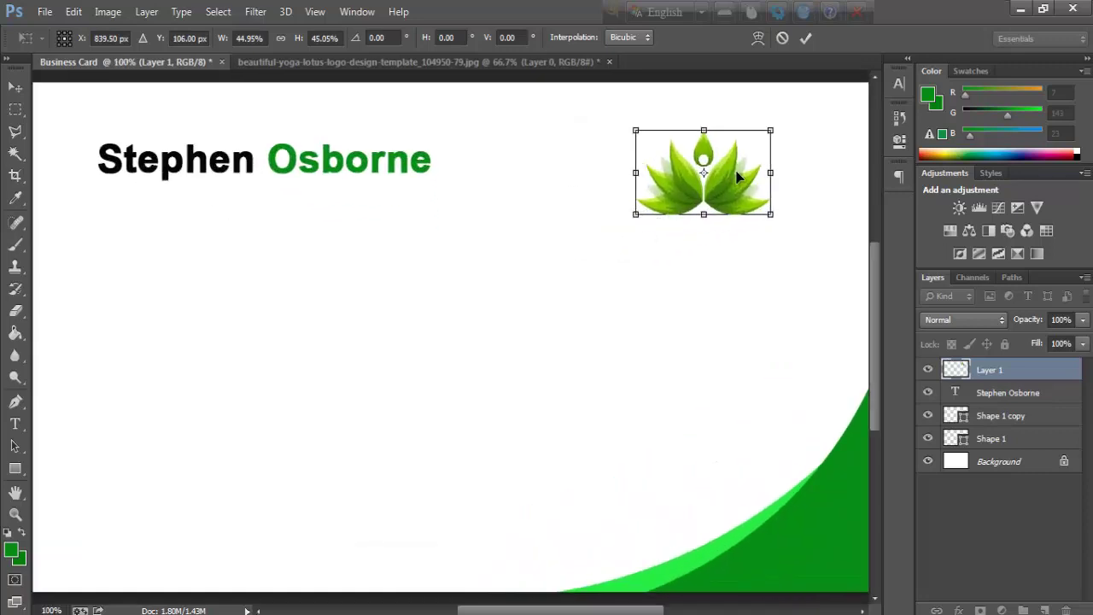
left_click_drag(739, 175, 735, 182)
key("Return")
- Give the lotus logo layer a drop shadow at 100% opacity with a slightly reduced distance
right_click(1011, 376)
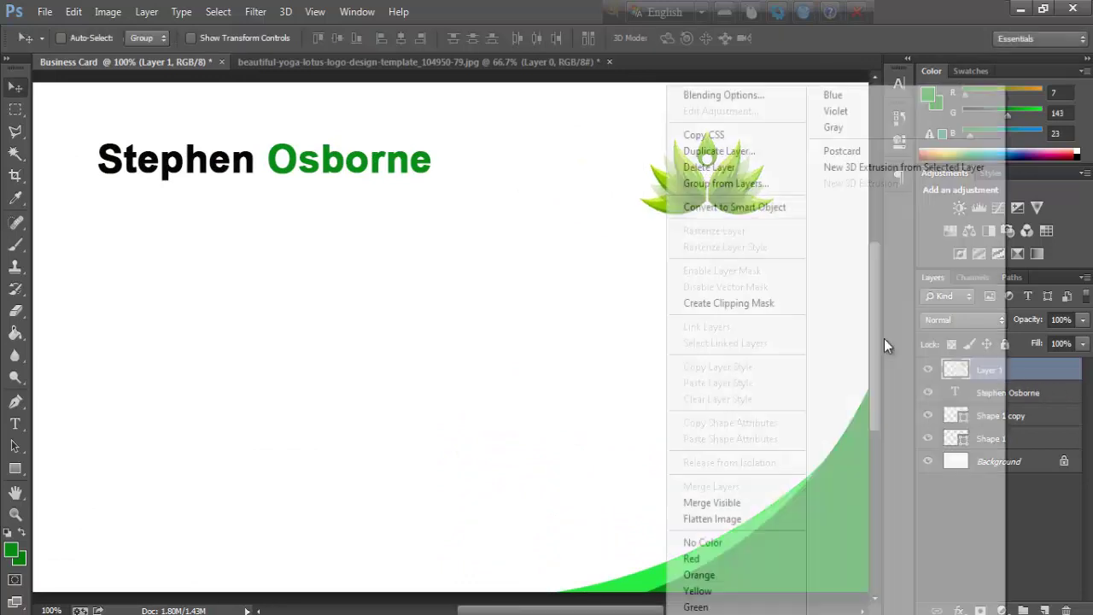
left_click(766, 96)
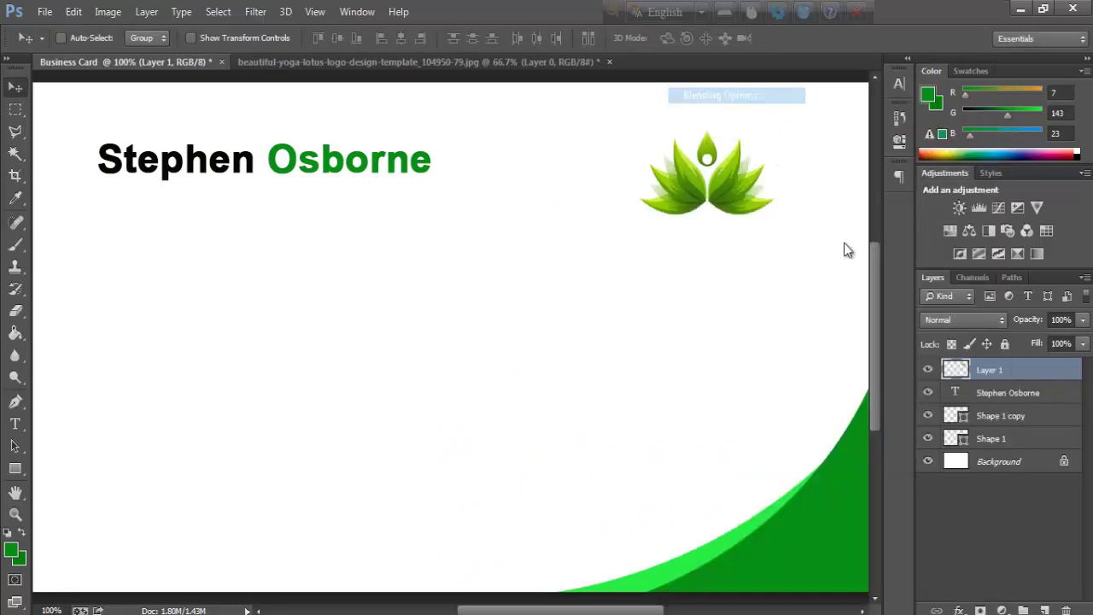
right_click(983, 367)
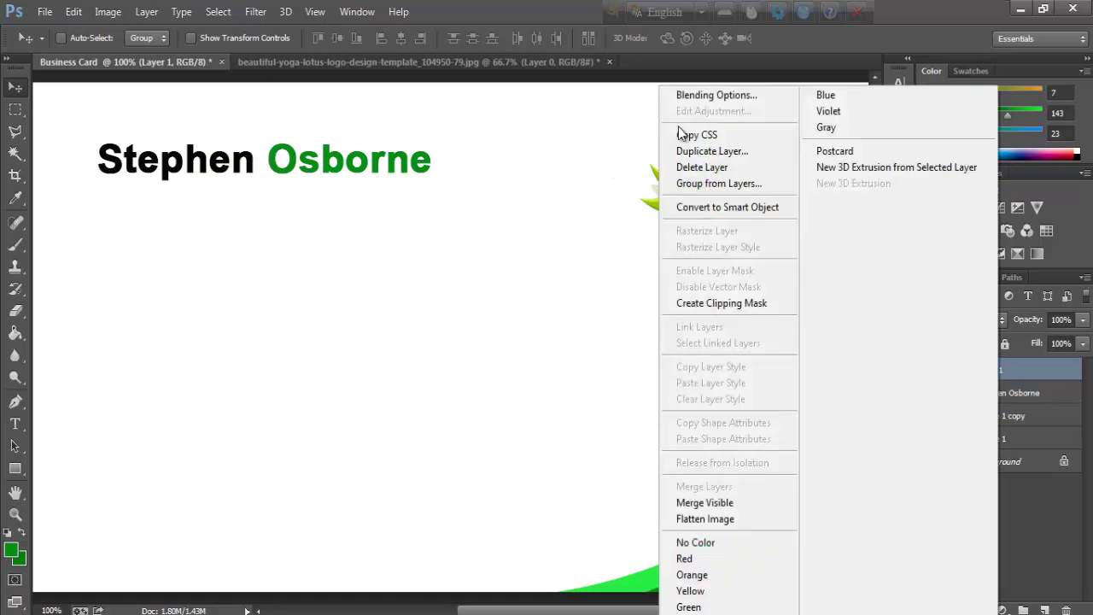
left_click(690, 98)
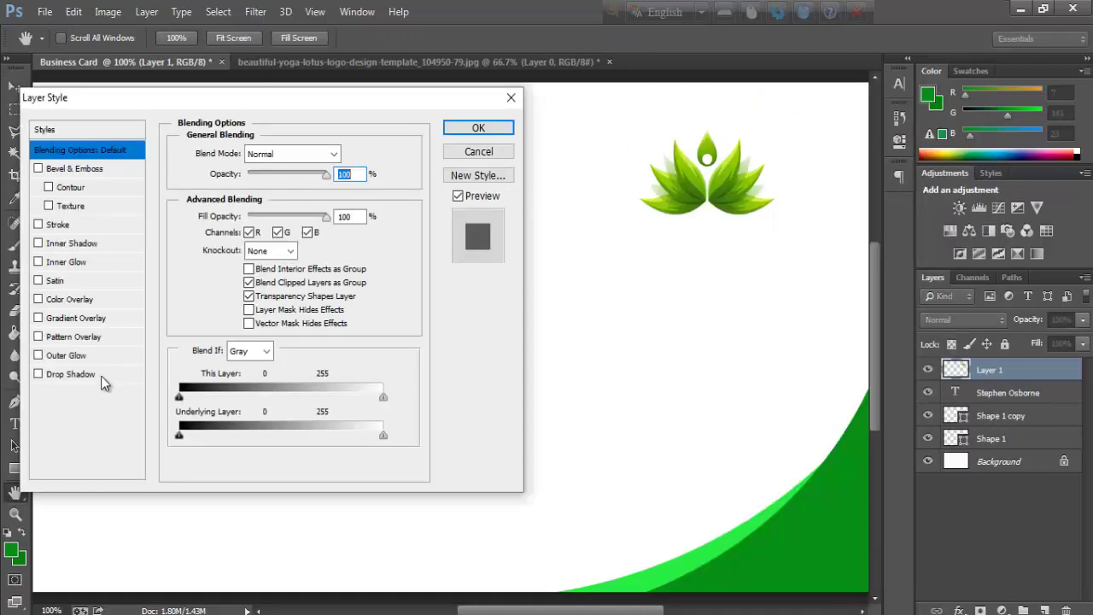
left_click(77, 376)
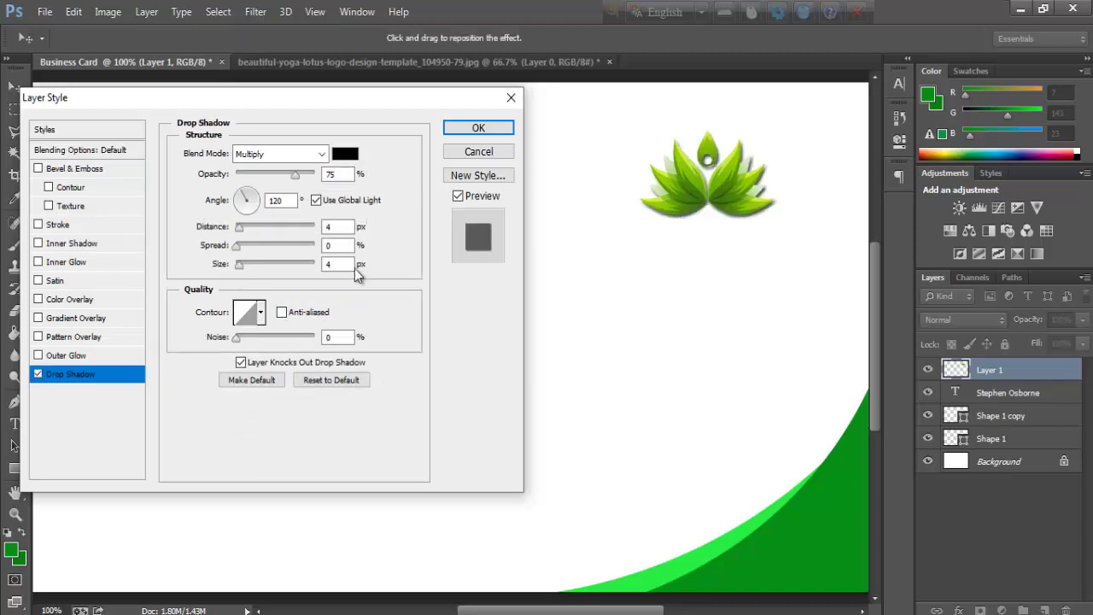
left_click(293, 176)
left_click_drag(308, 174, 324, 174)
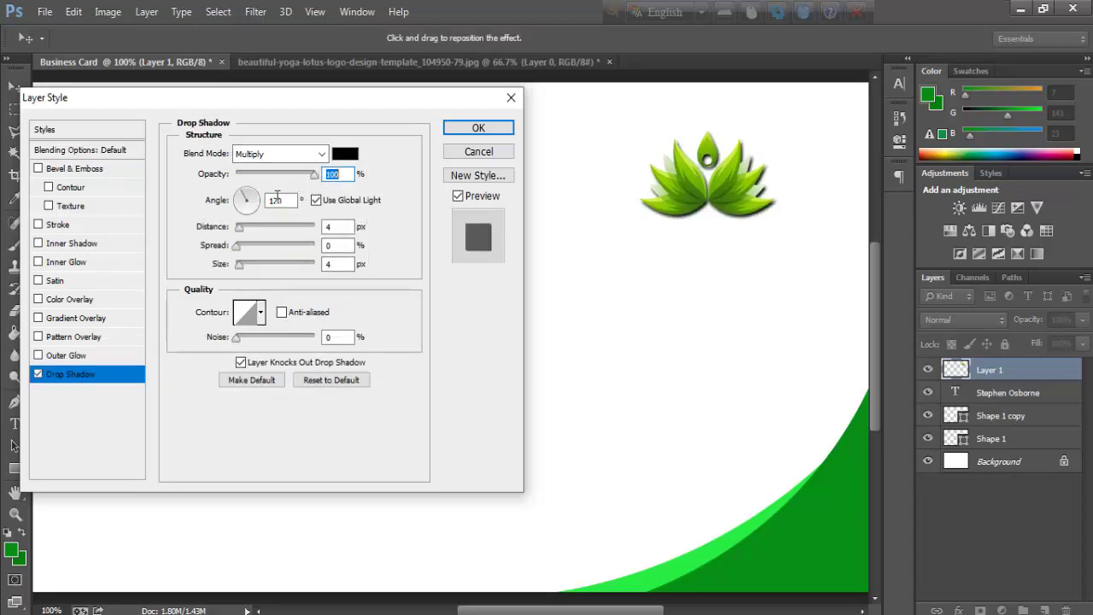
left_click(243, 230)
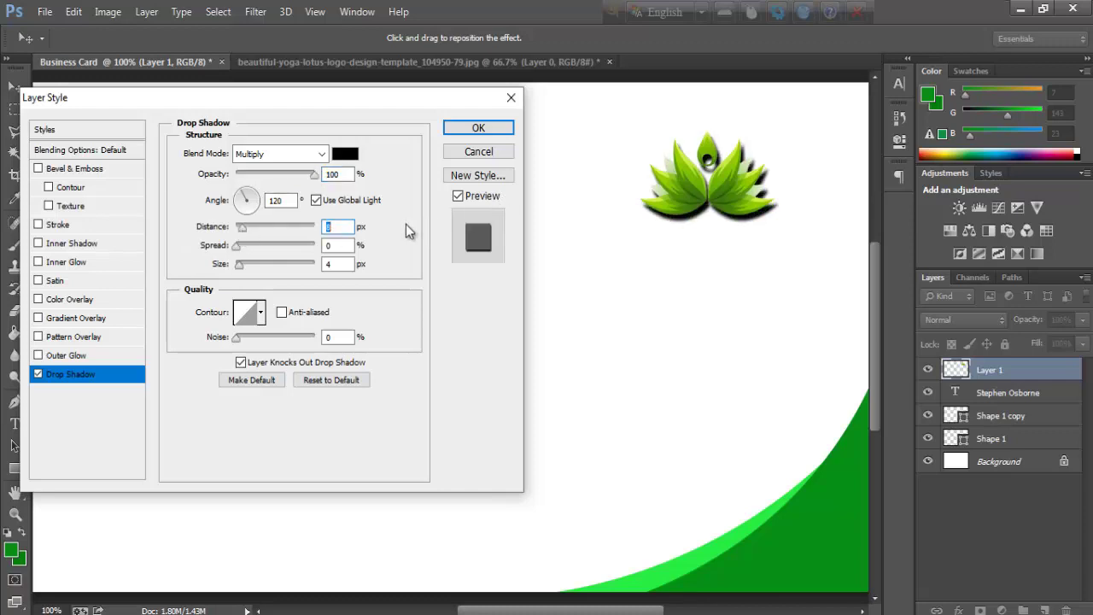
key("Down")
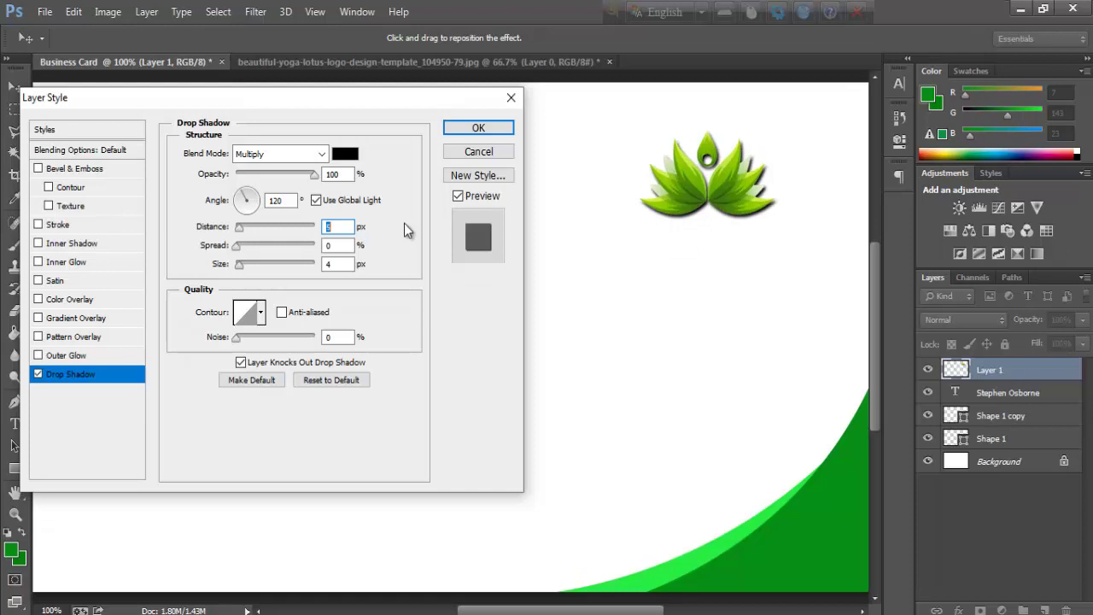
left_click(478, 128)
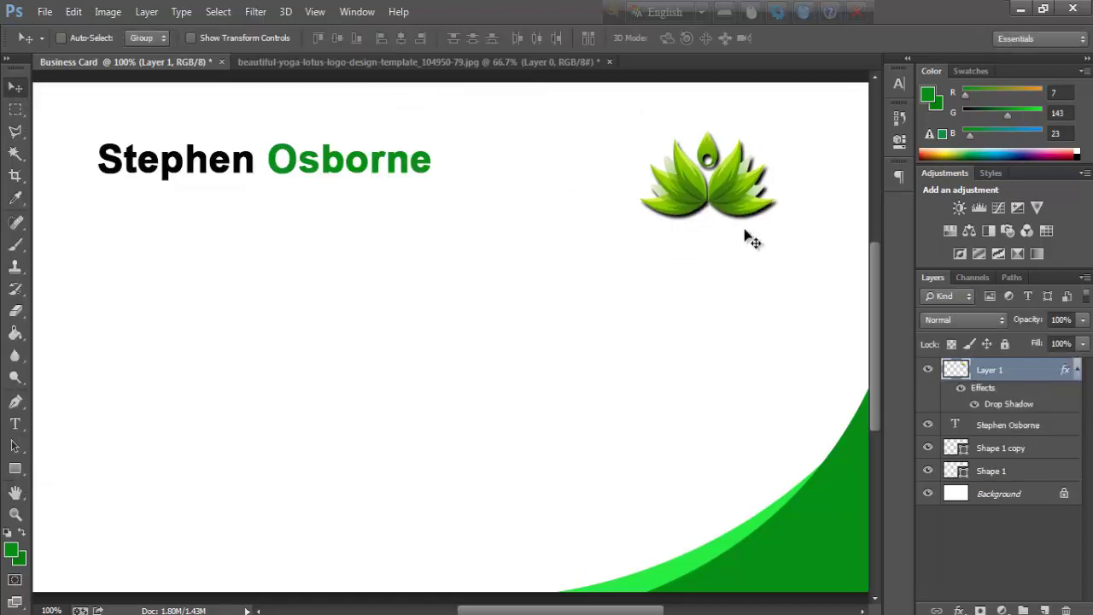
- Stretch the lotus logo to 114% height and nudge it 1 px left
key("ctrl+minus")
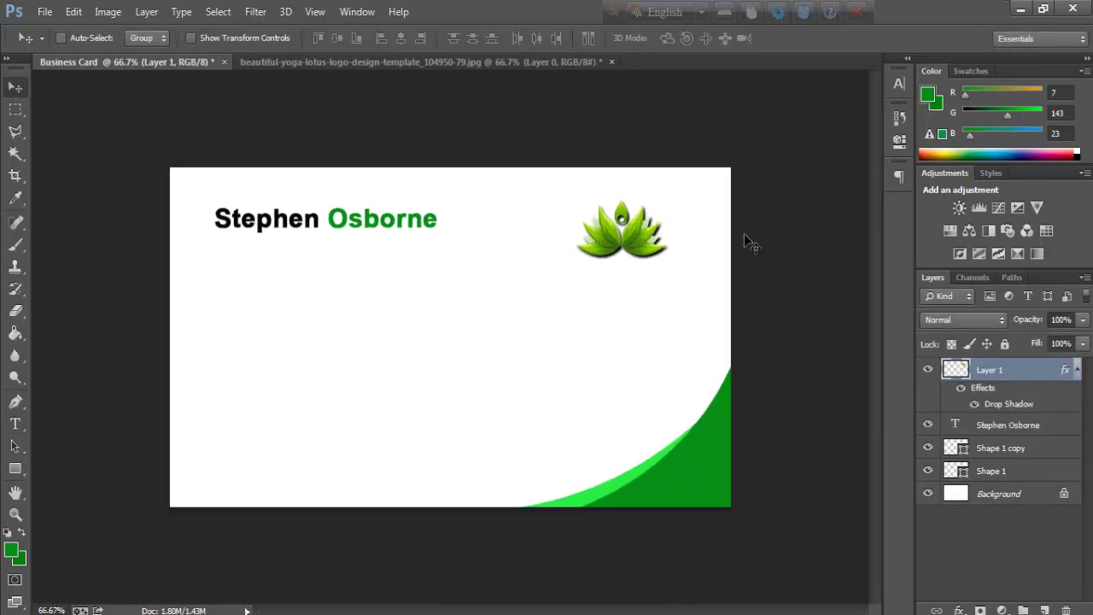
key("ctrl+t")
left_click_drag(626, 263, 626, 271)
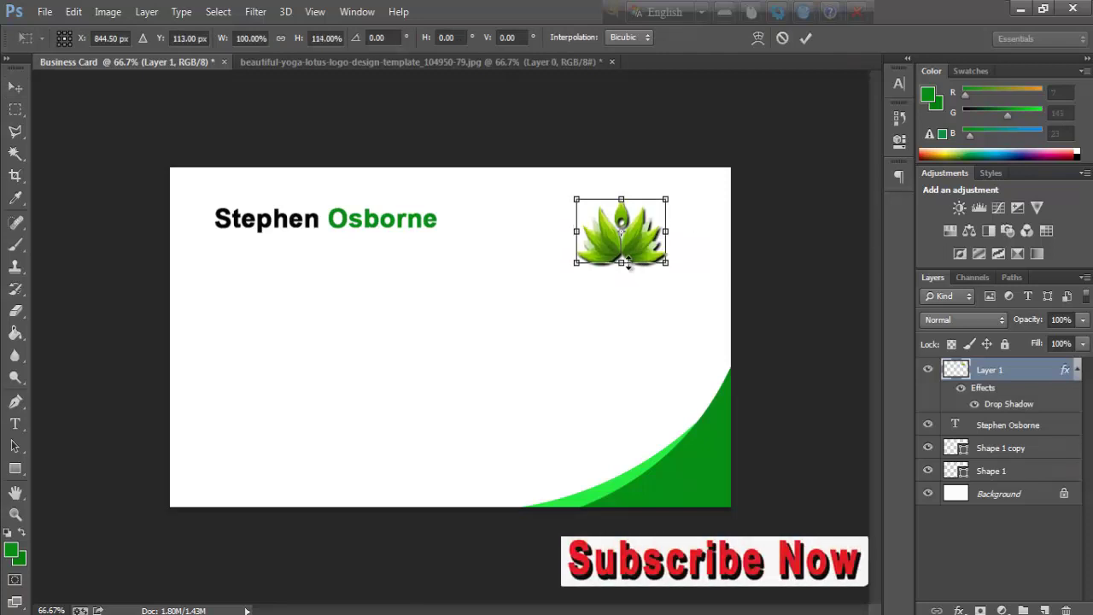
key("Left")
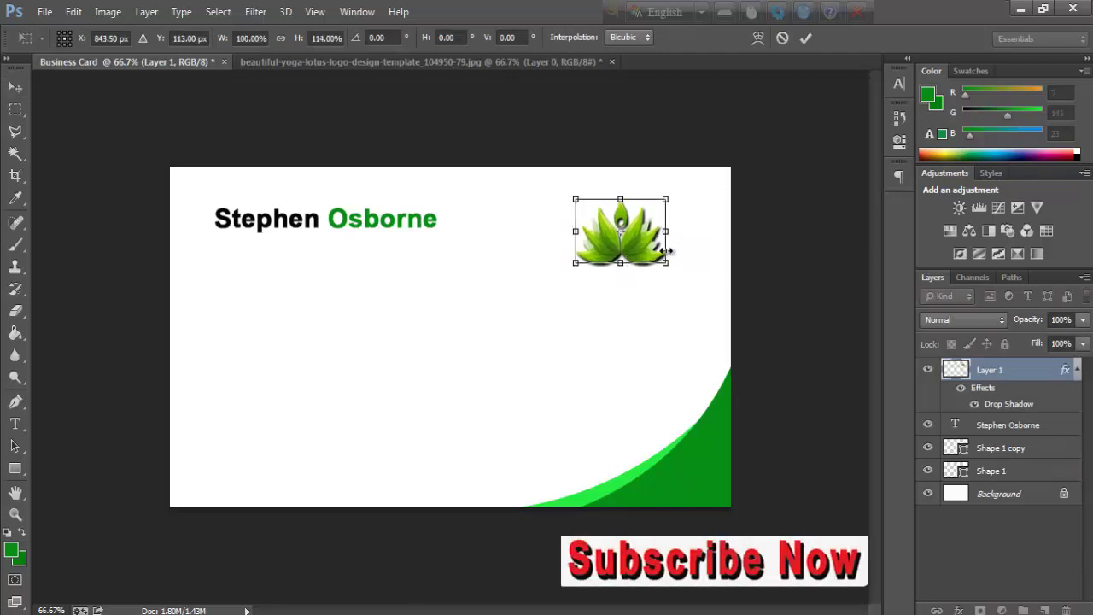
key("Return")
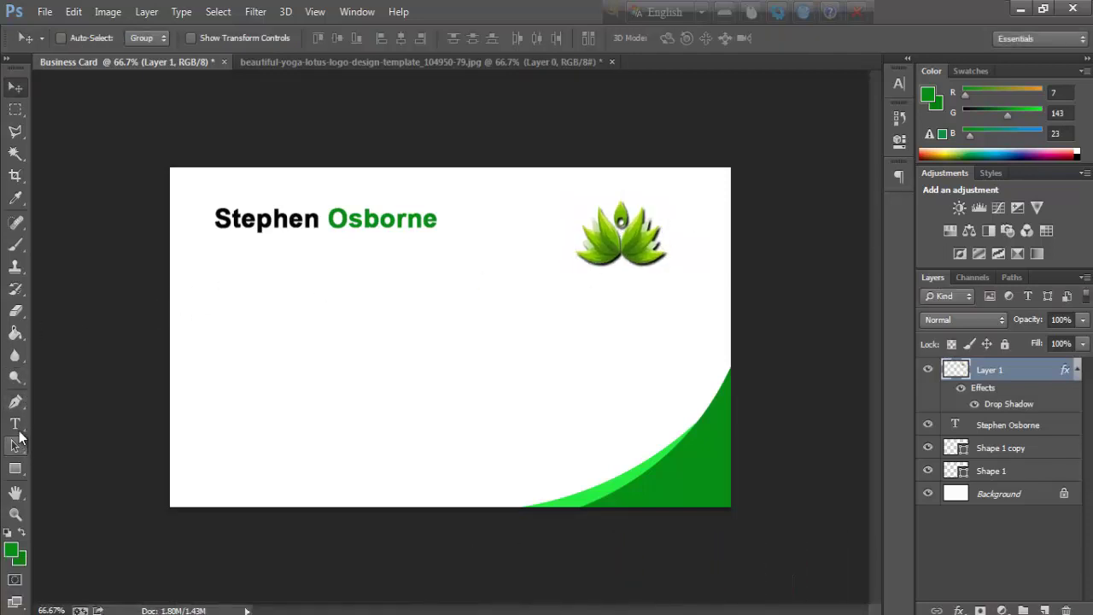
left_click(15, 424)
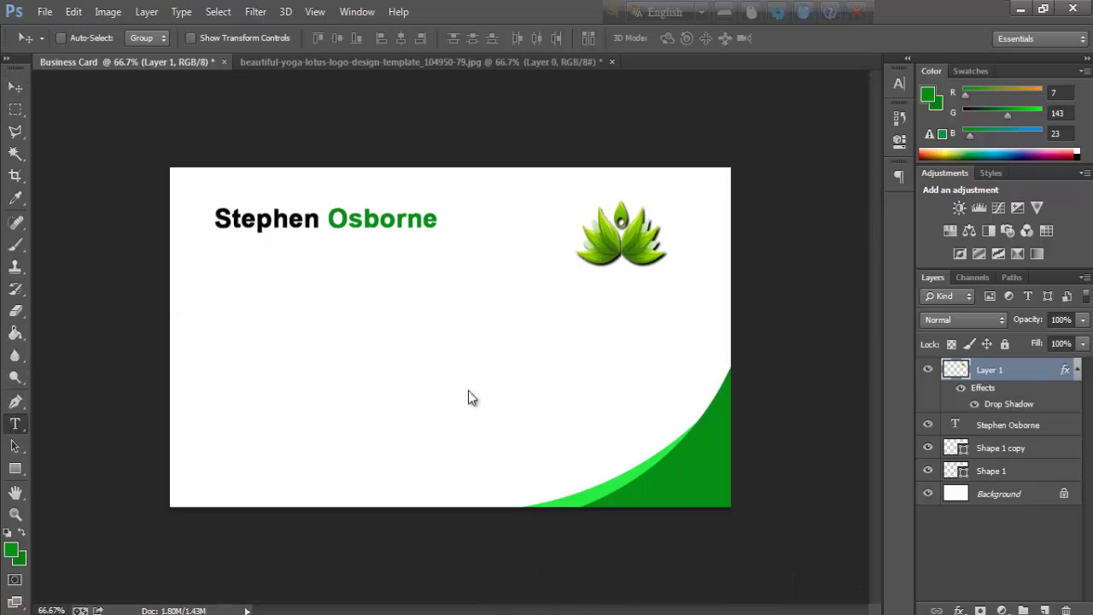
- Type 'EMERALD GREEN' in green Arial Bold 8 pt and centre it beneath the logo
left_click(562, 293)
type("EMERALD GR")
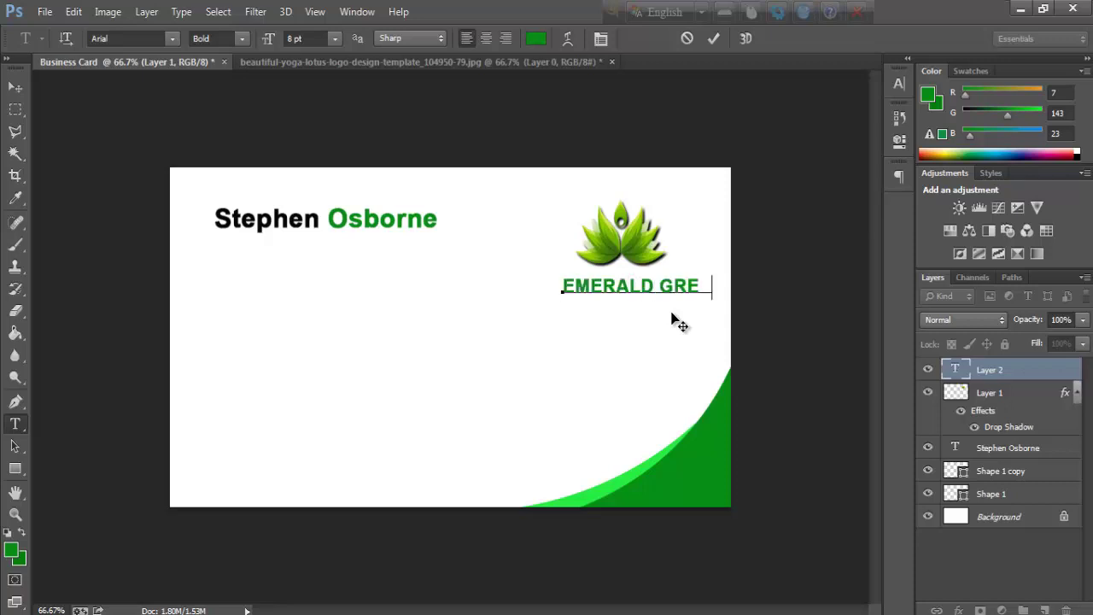
type("EN")
left_click_drag(671, 313, 656, 313)
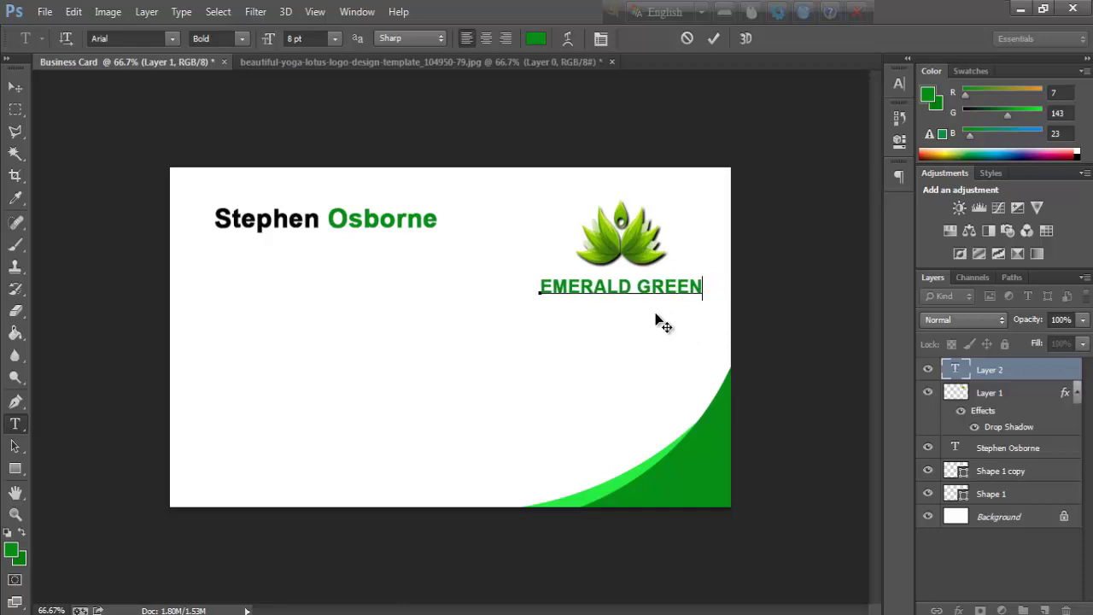
left_click_drag(655, 314, 653, 311)
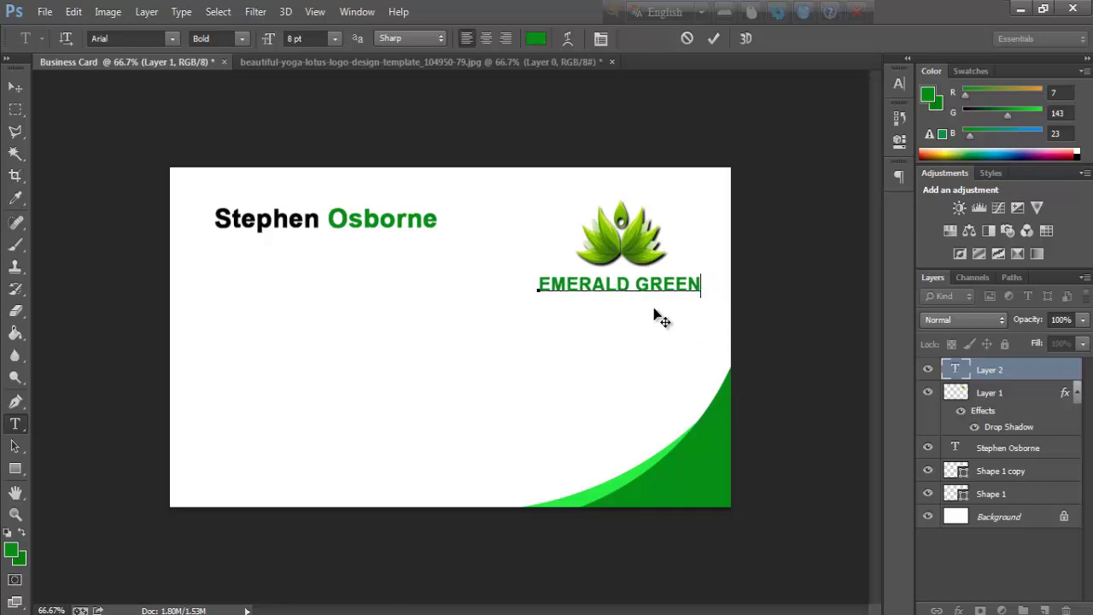
left_click(73, 12)
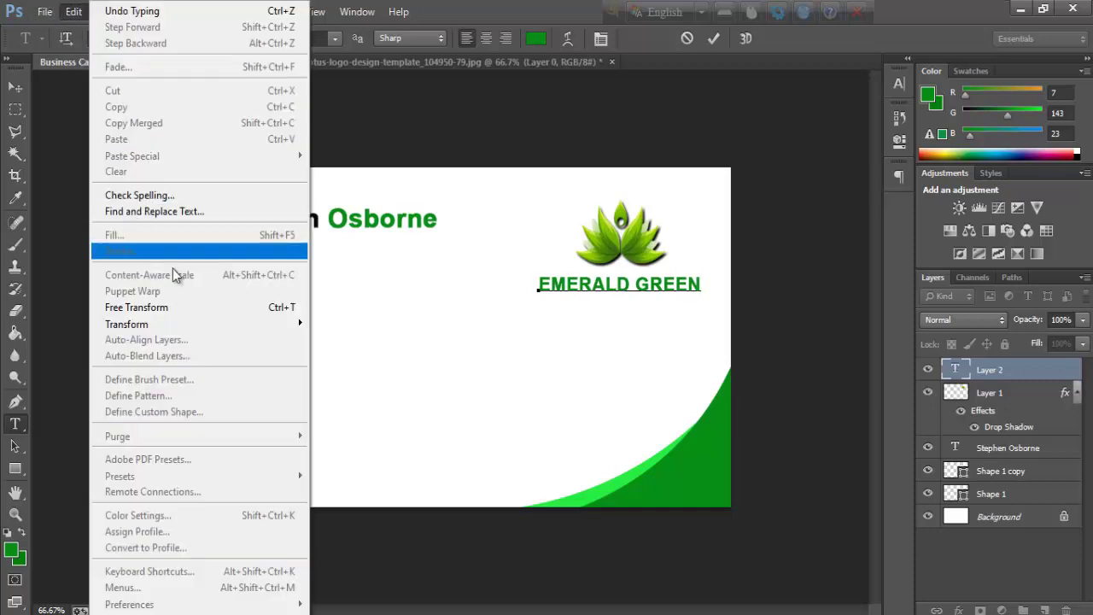
left_click(248, 307)
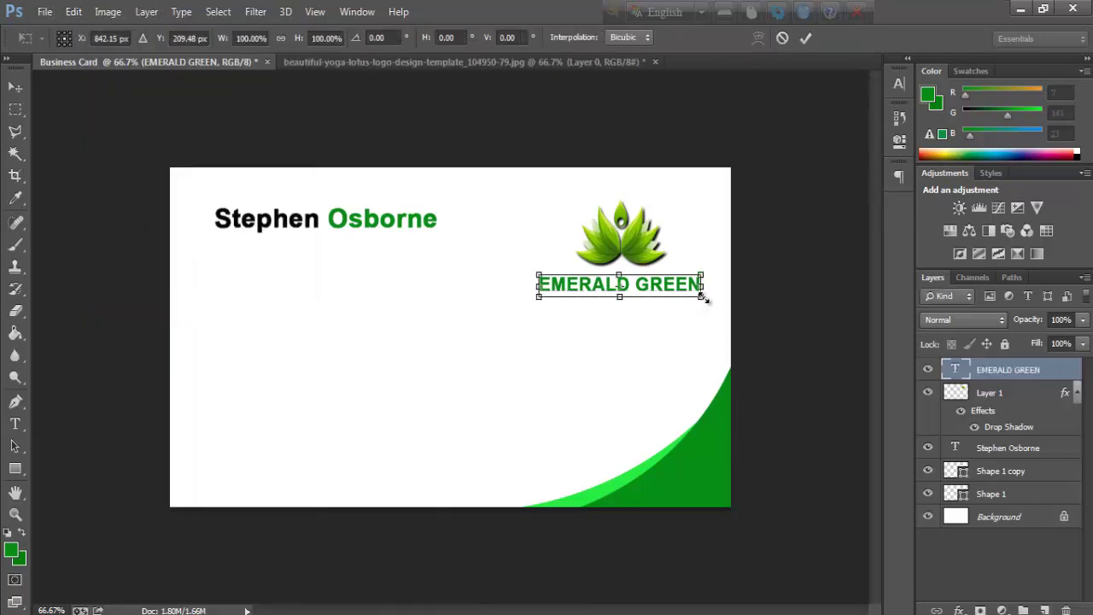
- Scale EMERALD GREEN to about 106% and recolour the word GREEN to 000601
left_click_drag(699, 299, 703, 299)
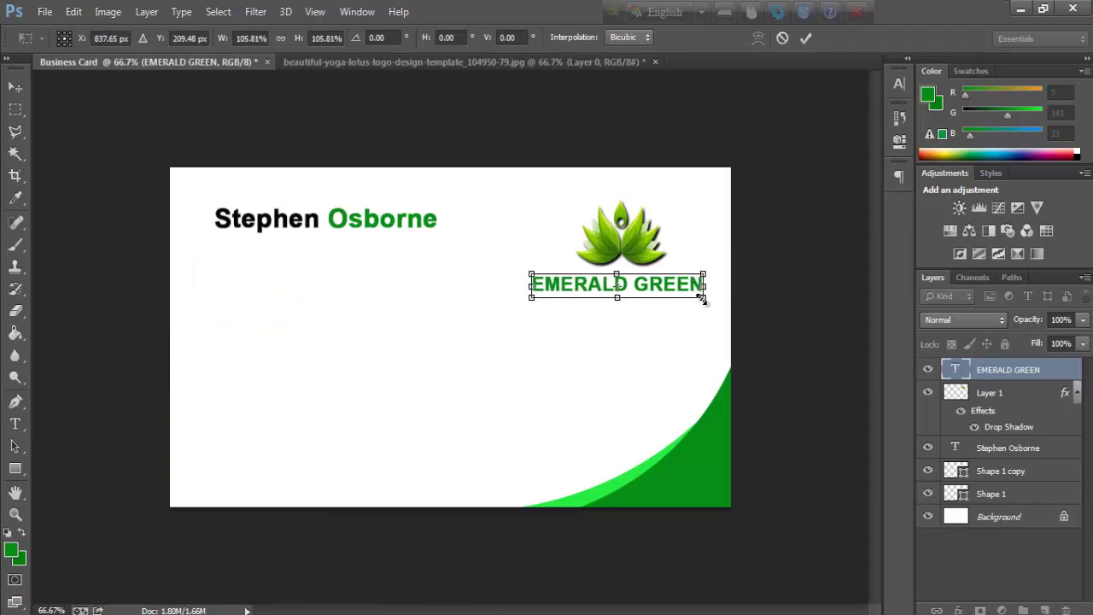
key("t")
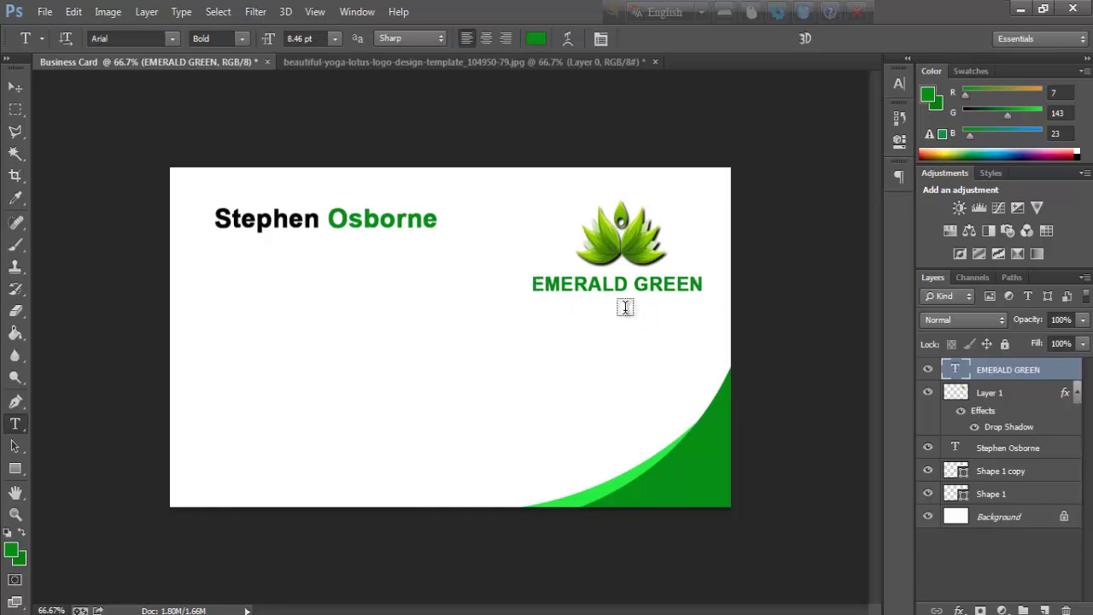
left_click_drag(533, 284, 712, 286)
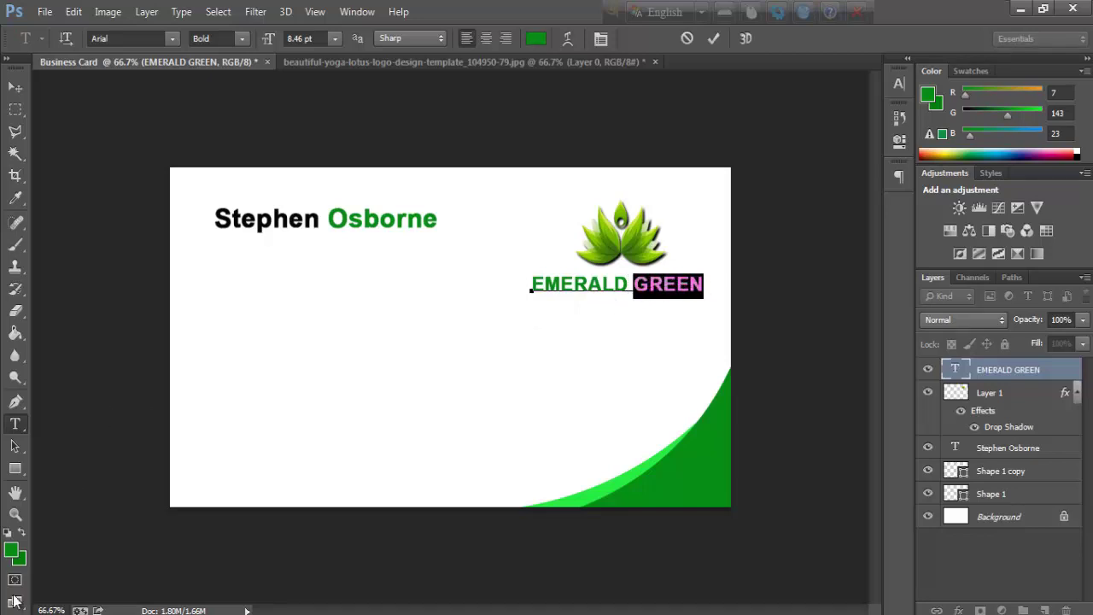
left_click(927, 95)
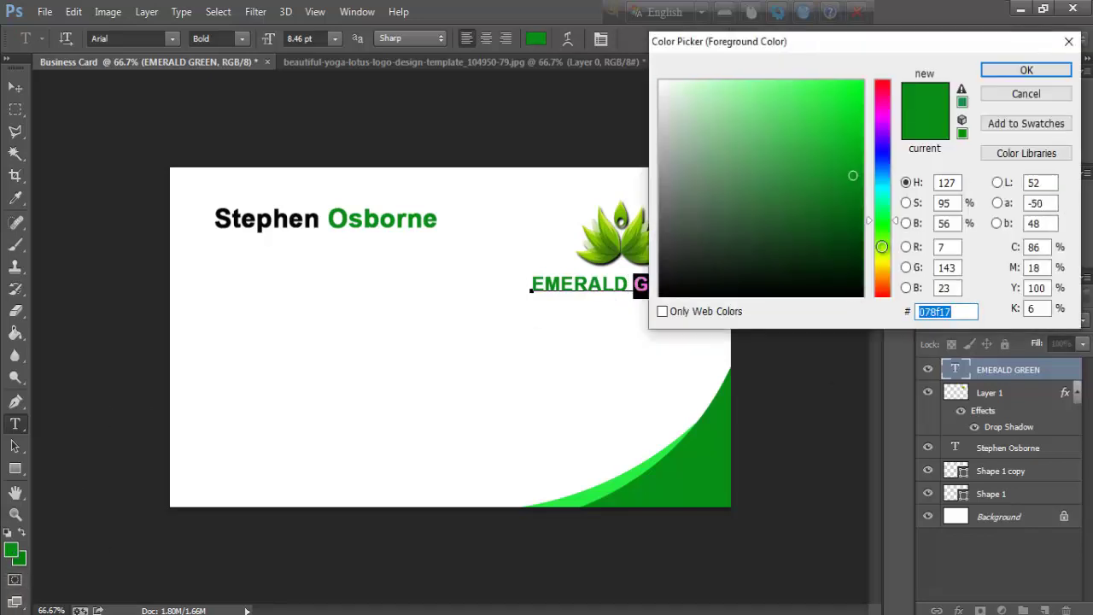
type("000601")
left_click(1025, 70)
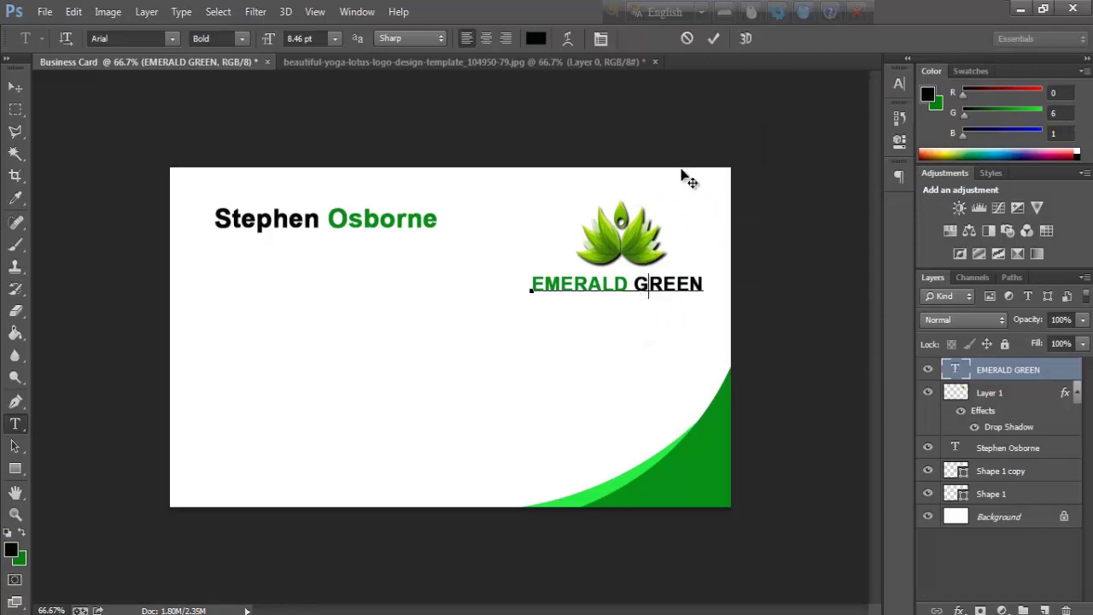
left_click(713, 37)
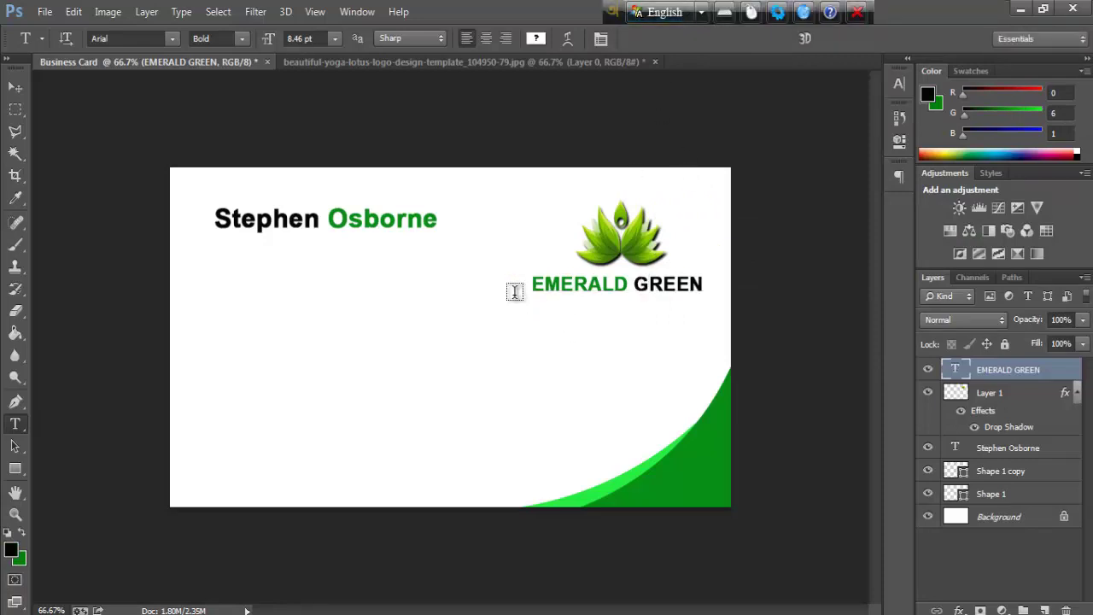
- Add 'LAWN CARE LLC' in Regular weight below the title and position it
left_click(549, 313)
left_click(242, 39)
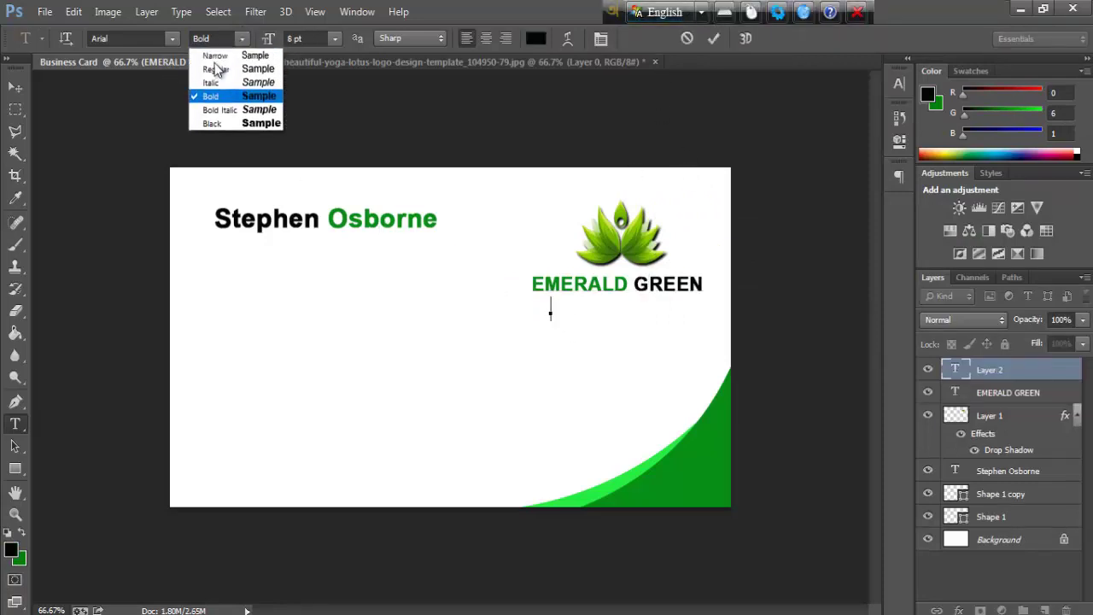
left_click(215, 79)
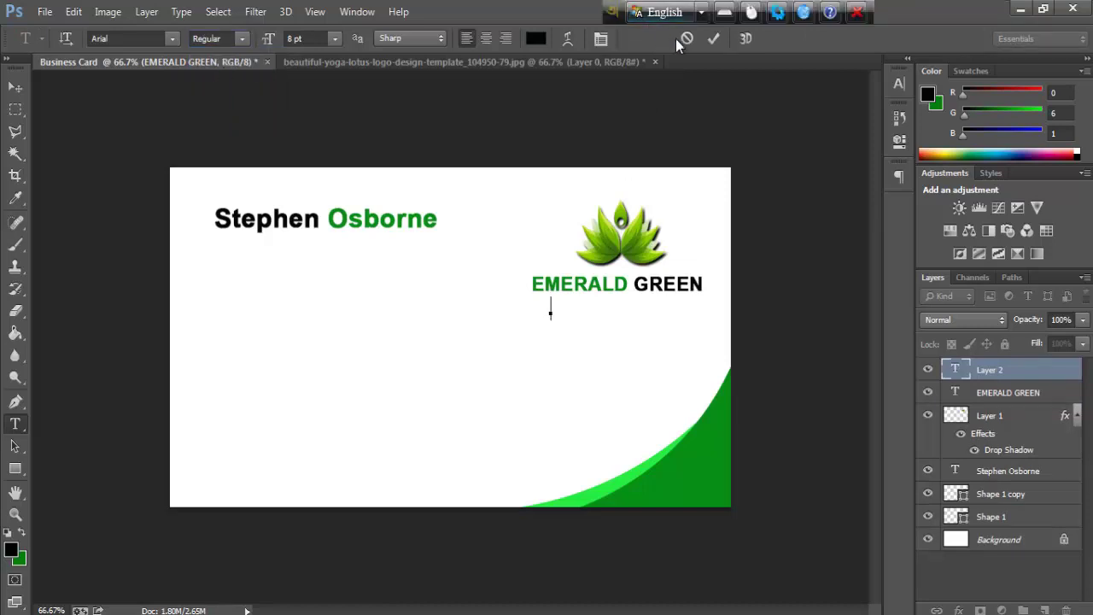
key("ctrl+t")
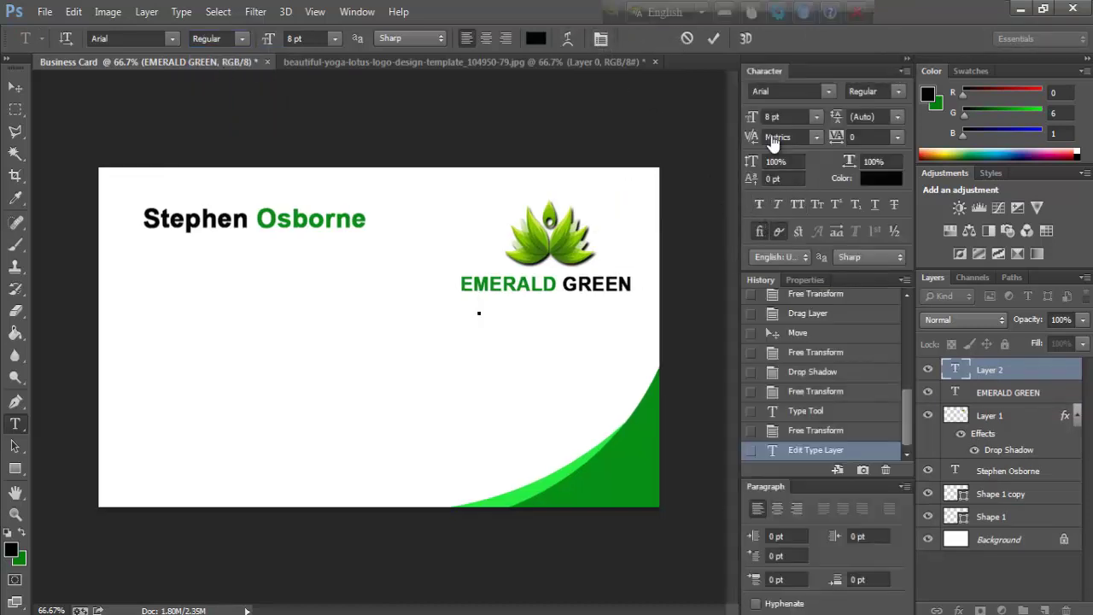
key("ctrl+t")
type("LAWN CARE LLC")
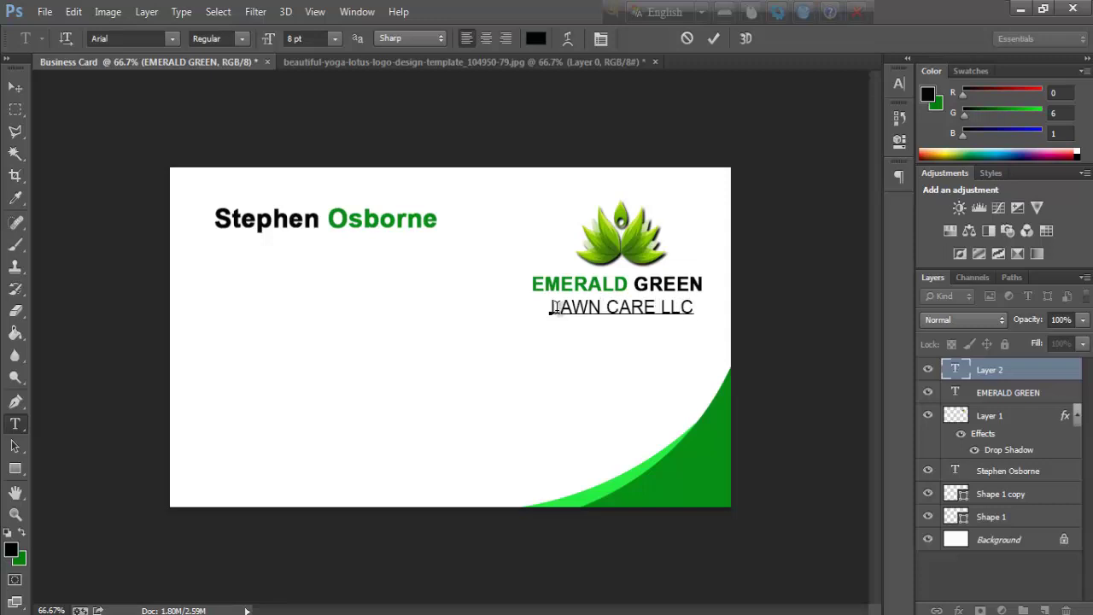
left_click_drag(641, 350, 626, 348)
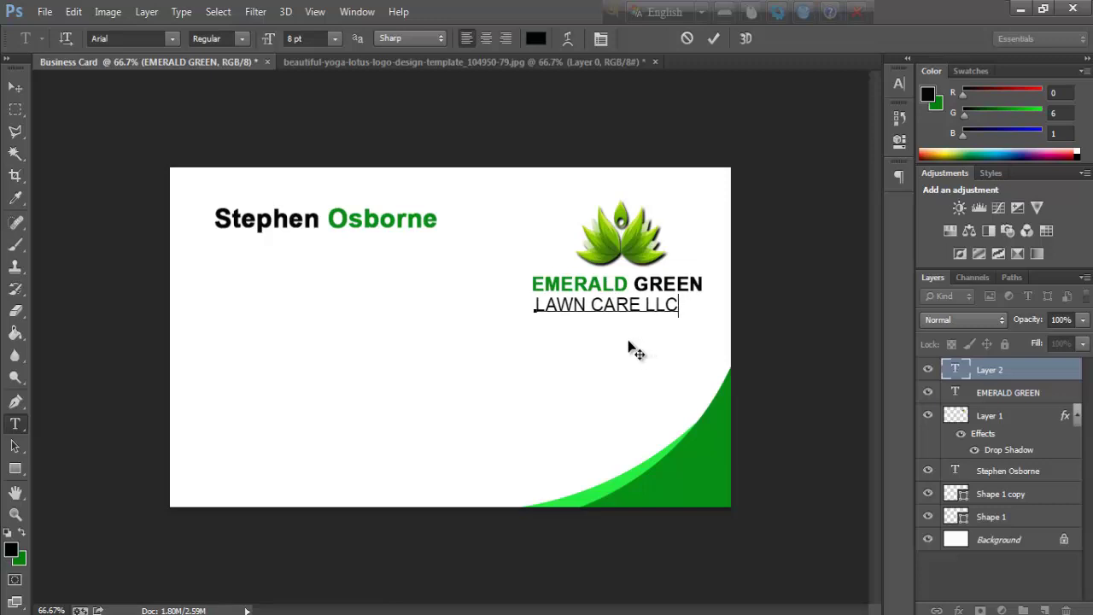
- Stretch LAWN CARE LLC to about 116% width to match the title
left_click(75, 11)
left_click(244, 240)
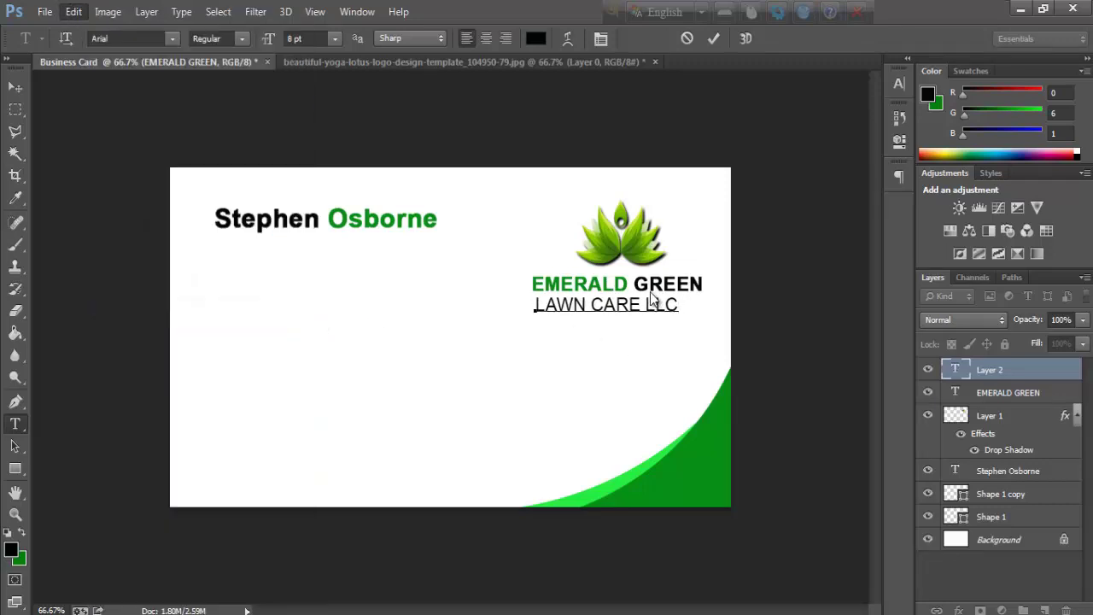
left_click_drag(677, 308, 701, 304)
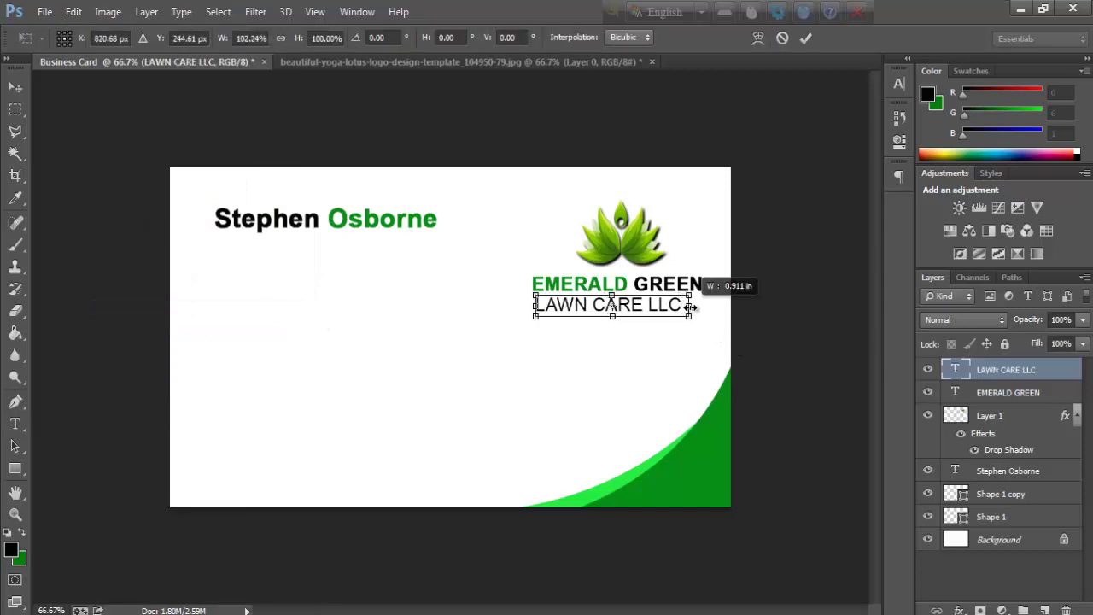
left_click_drag(618, 309, 615, 310)
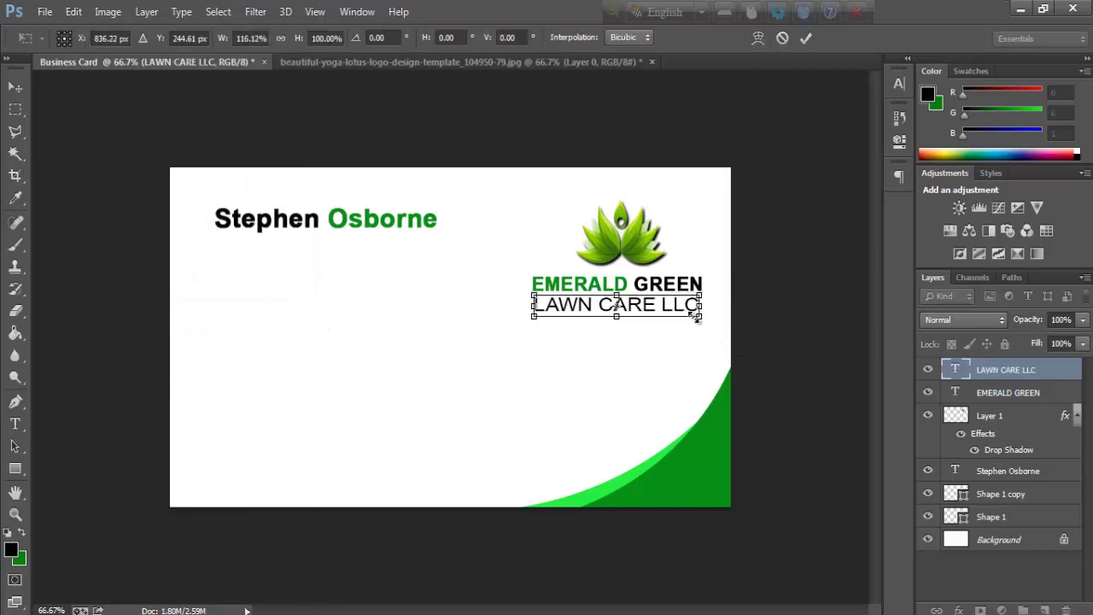
key("t")
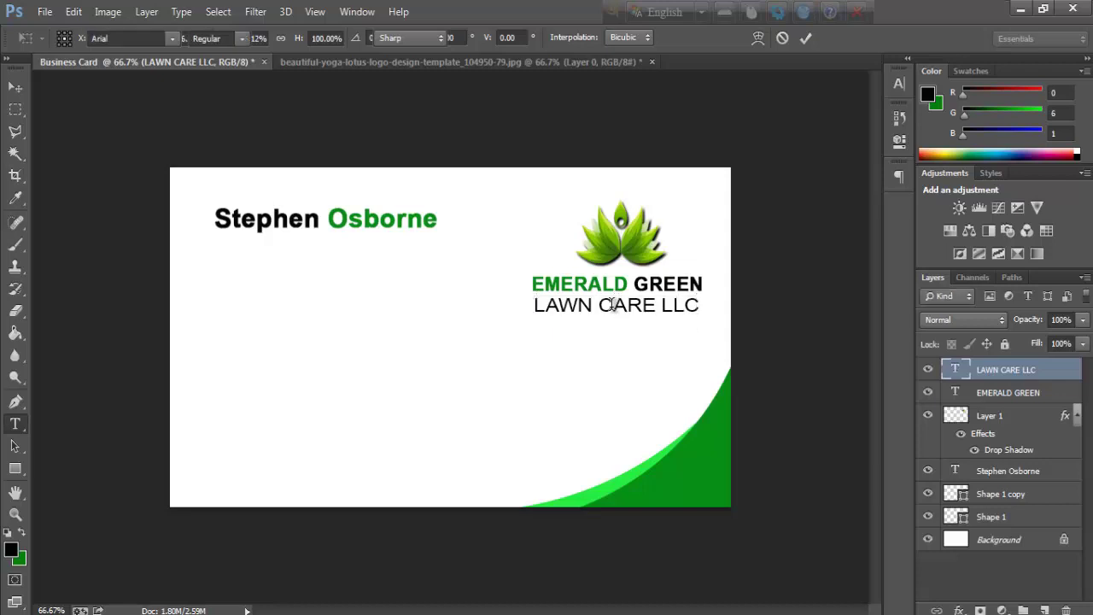
left_click(627, 284)
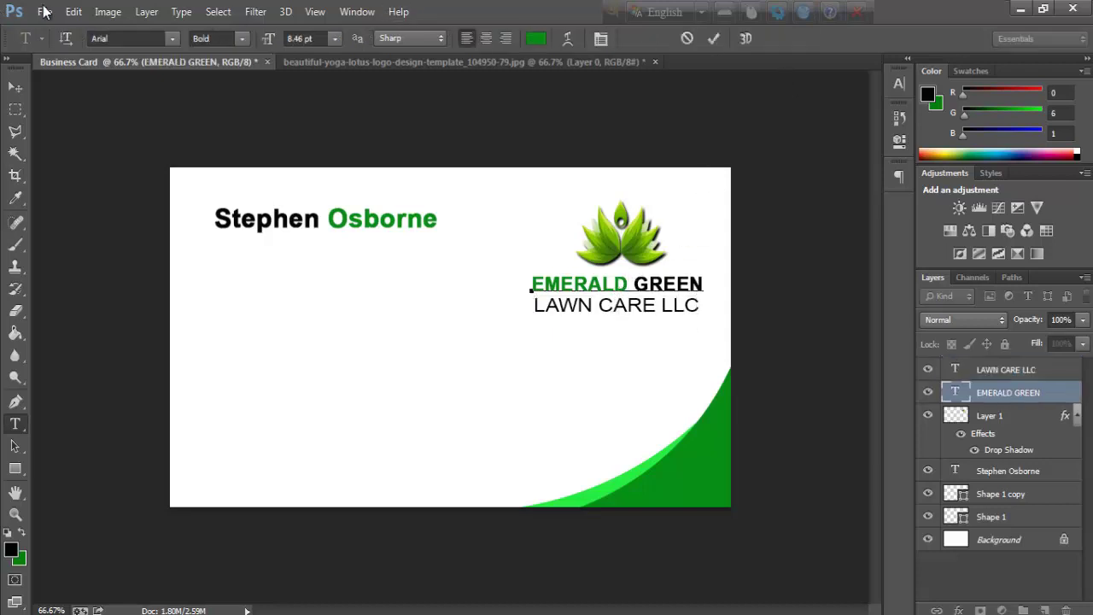
- Draw a small circle at the card's lower left filled with the swoosh green
left_click_drag(16, 474, 77, 499)
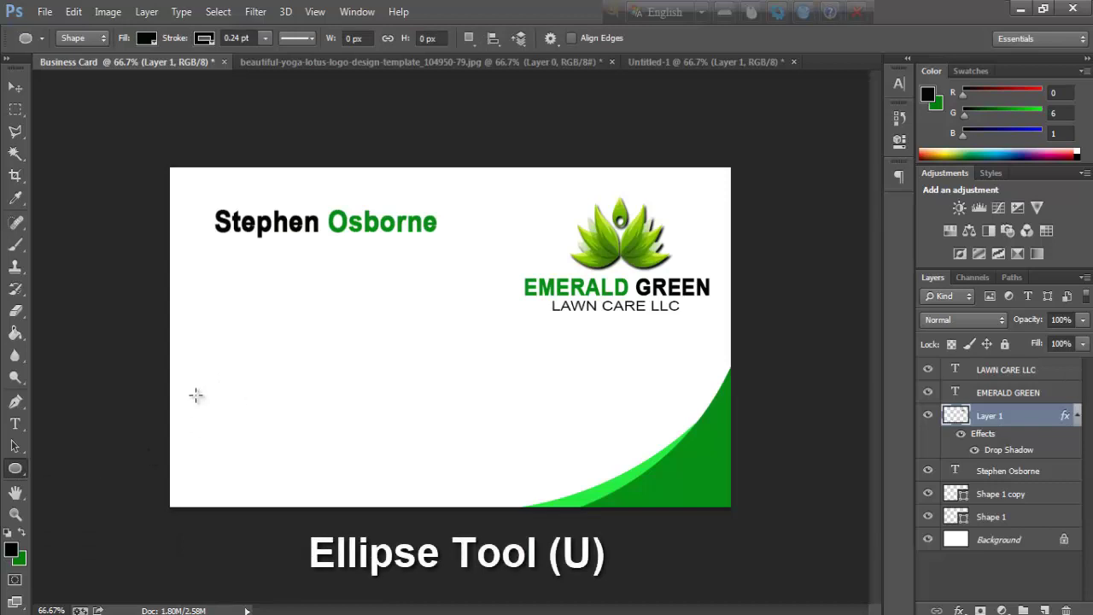
left_click_drag(195, 380, 231, 418)
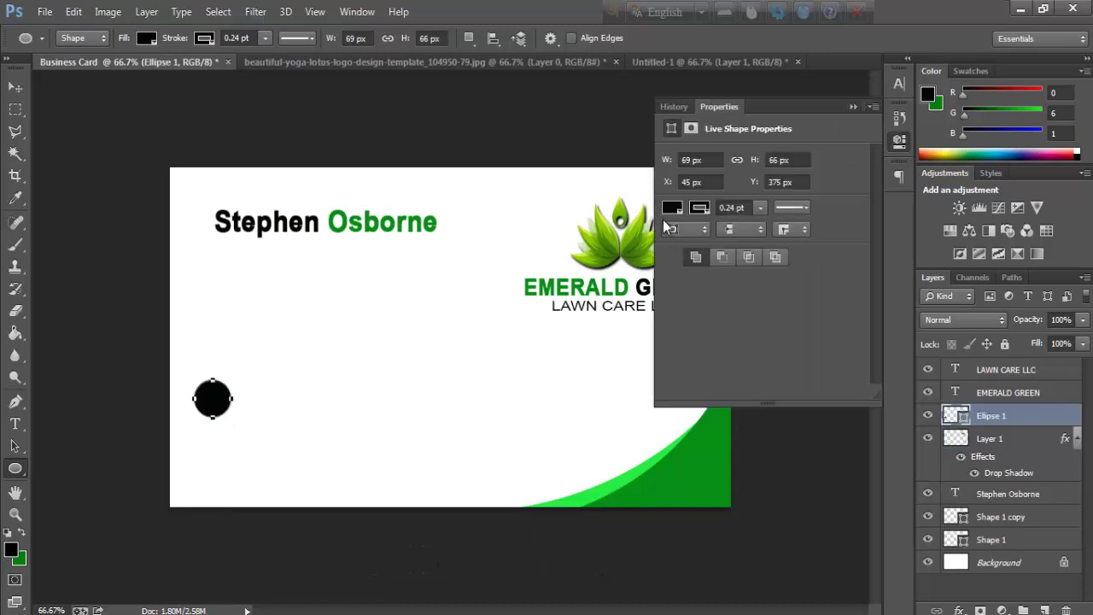
left_click(852, 107)
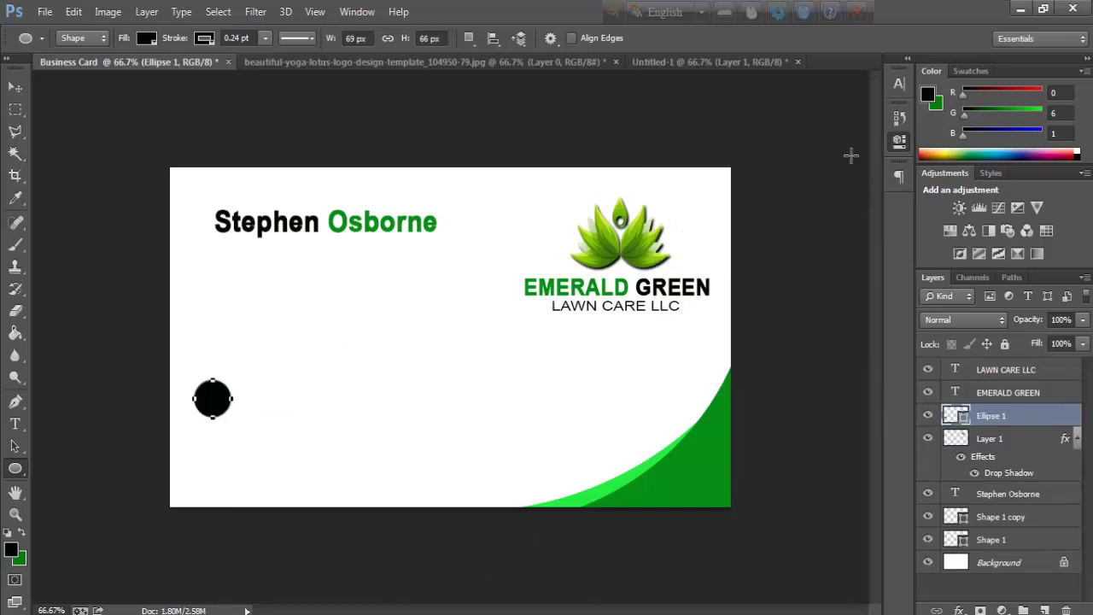
double_click(956, 418)
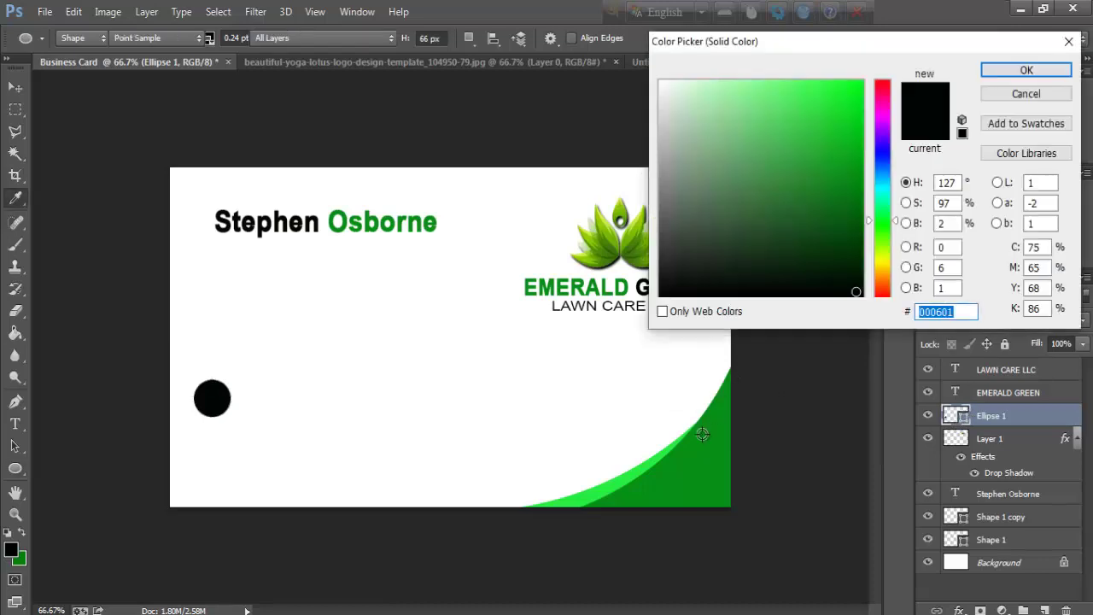
left_click(714, 466)
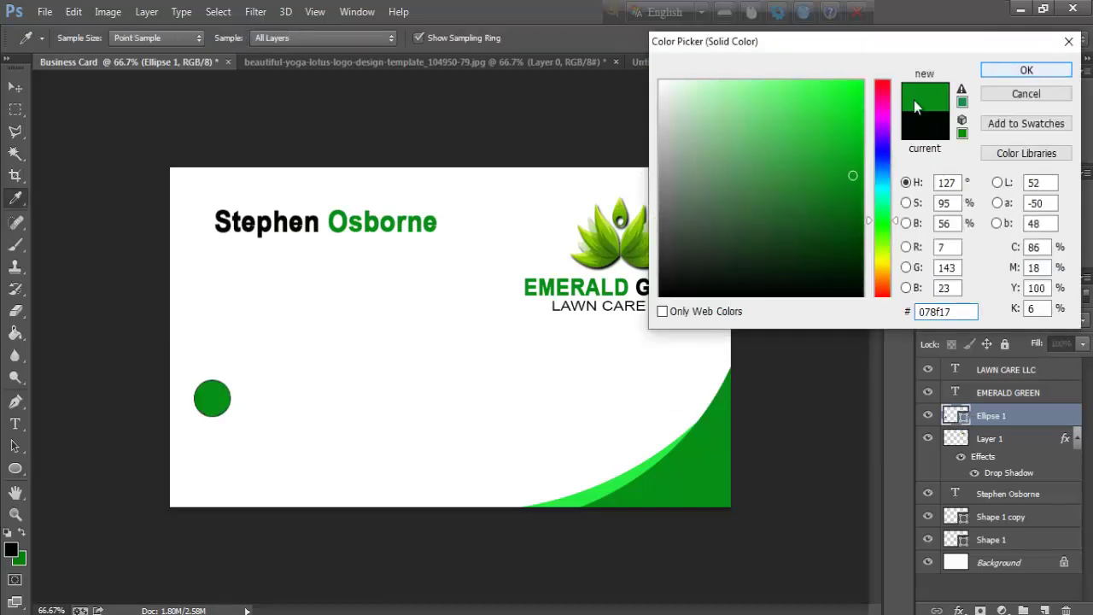
left_click(1016, 71)
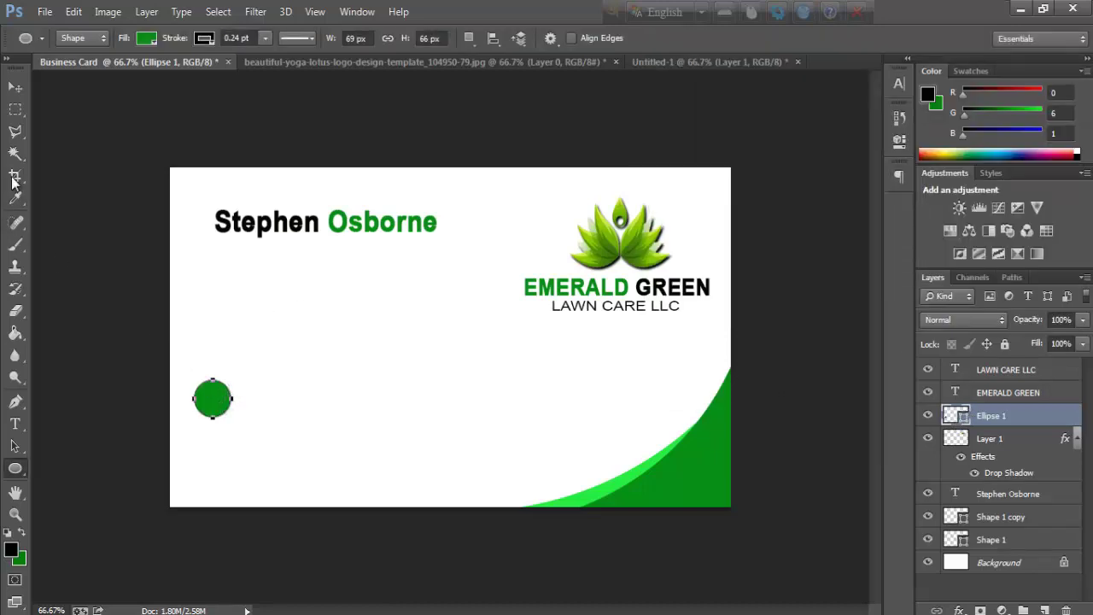
- Duplicate the green circle directly below the original
left_click(15, 87)
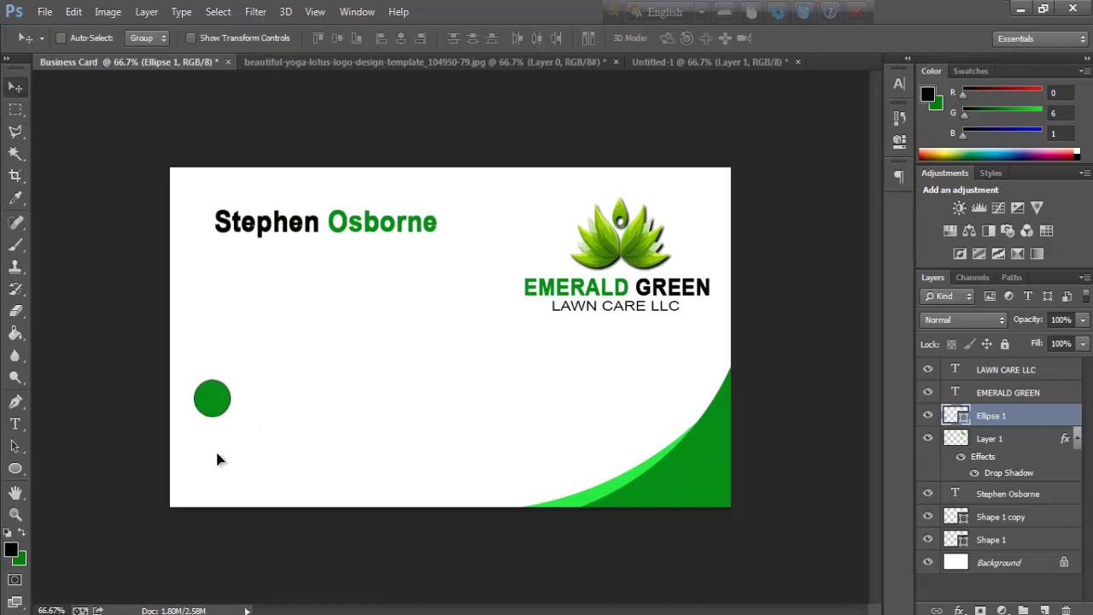
left_click_drag(215, 403, 216, 456)
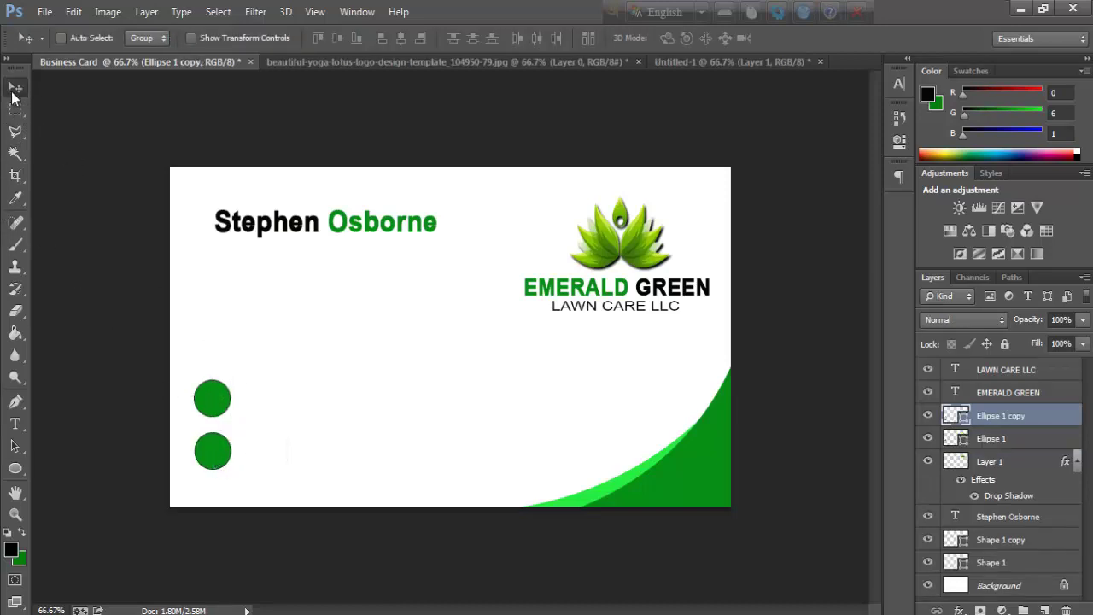
key("Up")
key("Up")
key("Up")
key("Up")
key("Up")
key("Up")
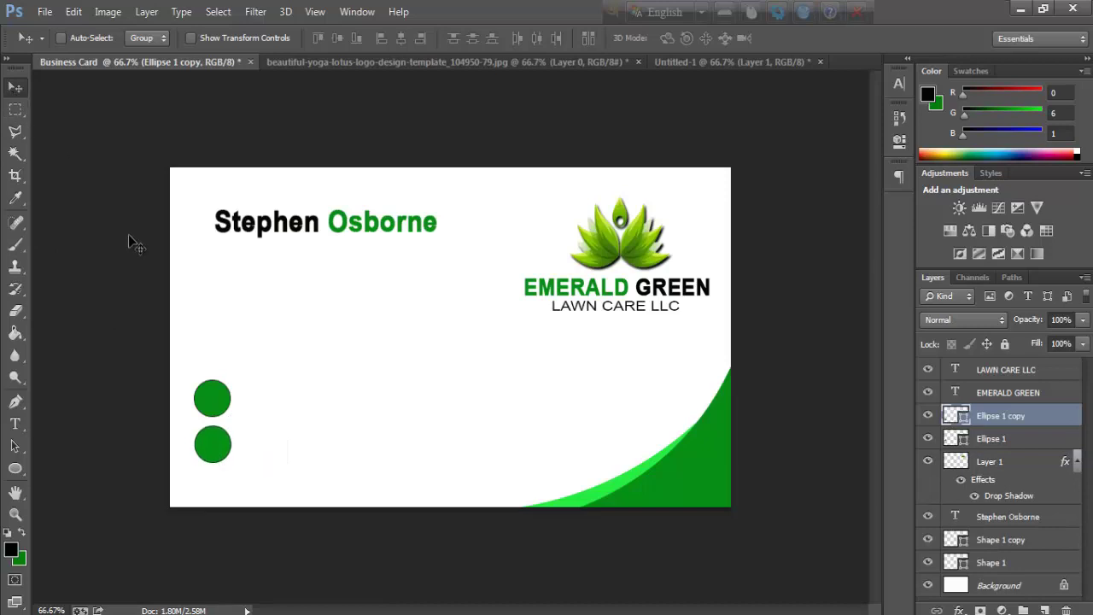
left_click(738, 61)
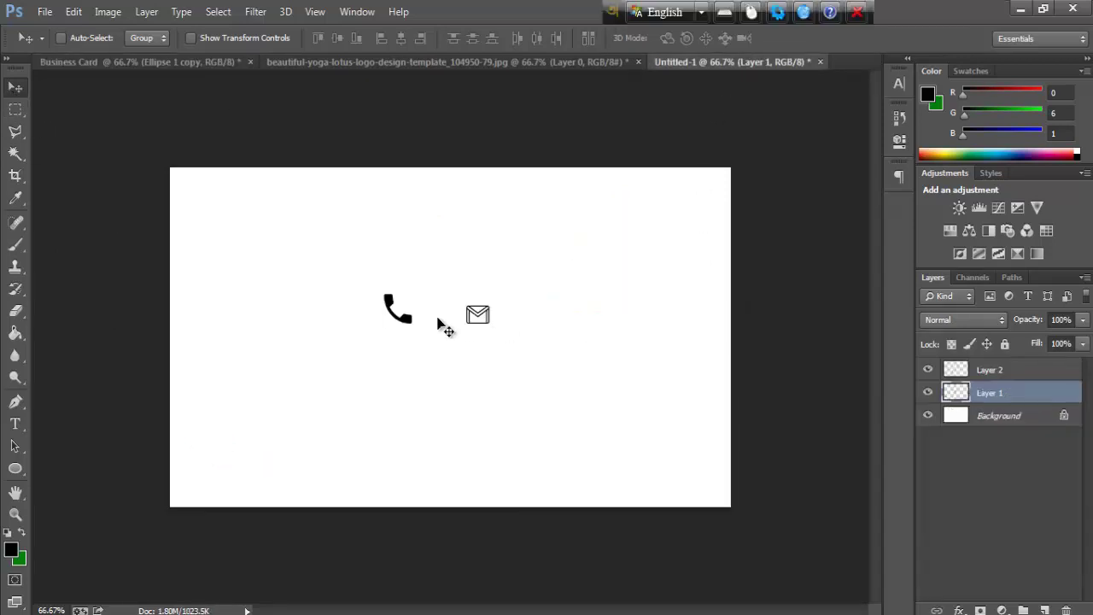
- Bring the phone icon onto the card, centred in the upper green circle
mouse_move(373, 263)
left_mouse_down()
mouse_move(217, 70)
mouse_move(215, 402)
mouse_move(225, 413)
left_mouse_up()
key("ctrl+t")
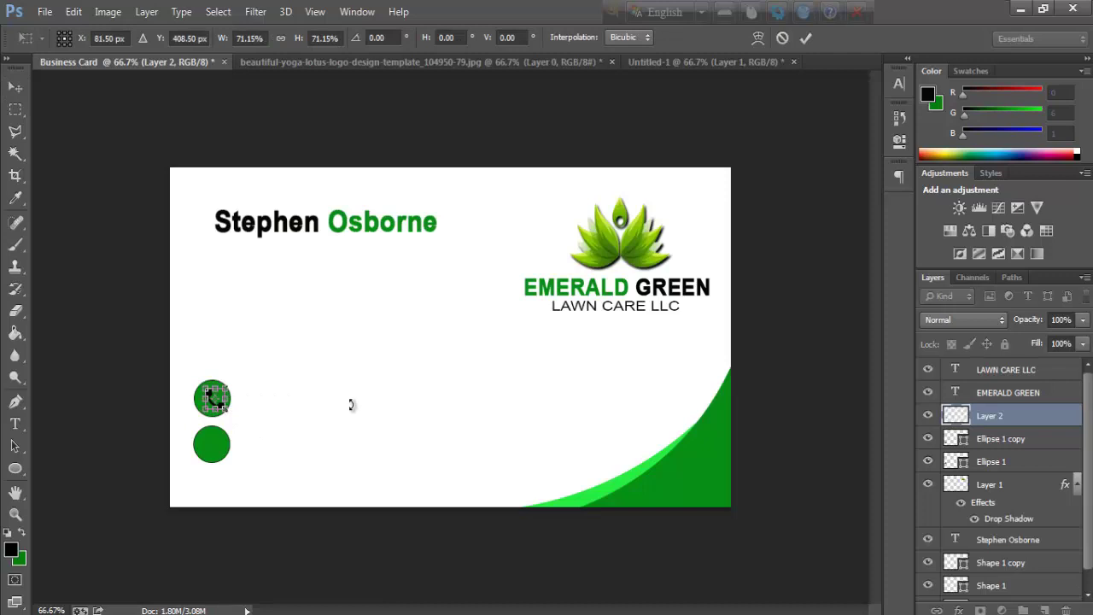
key("Return")
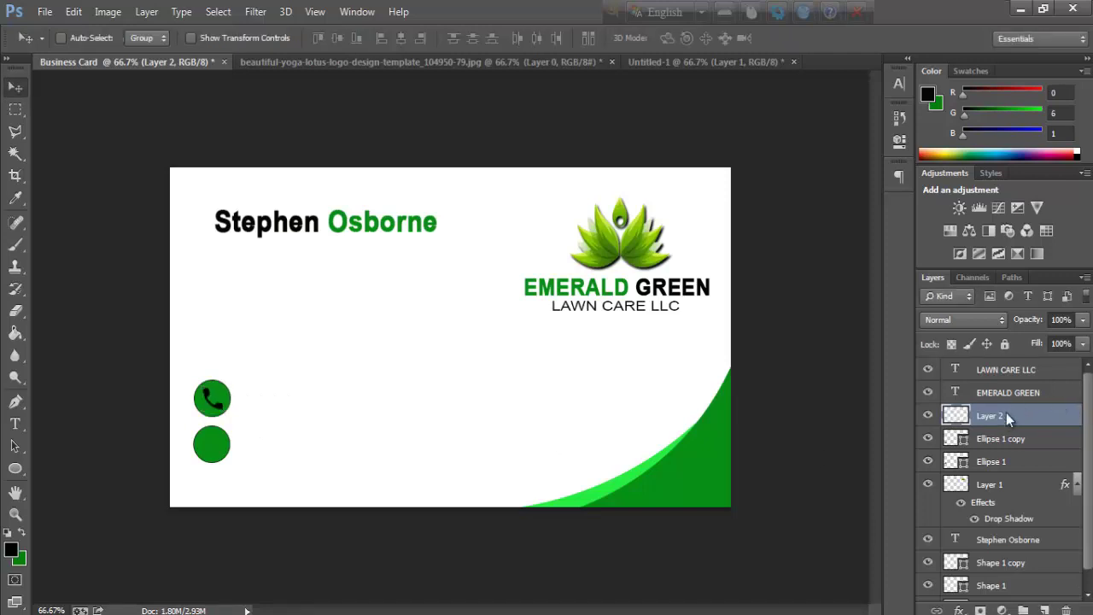
- Turn the phone icon white with a near-white Color Overlay layer style
right_click(1006, 416)
left_click(696, 92)
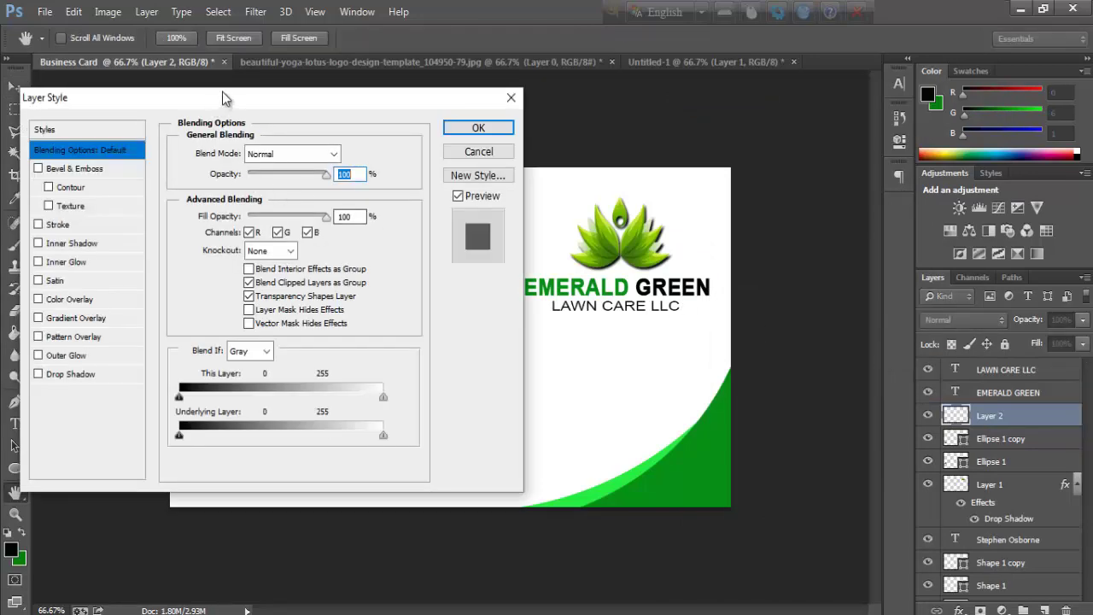
mouse_move(222, 91)
left_mouse_down()
mouse_move(899, 66)
mouse_move(698, 87)
left_mouse_up()
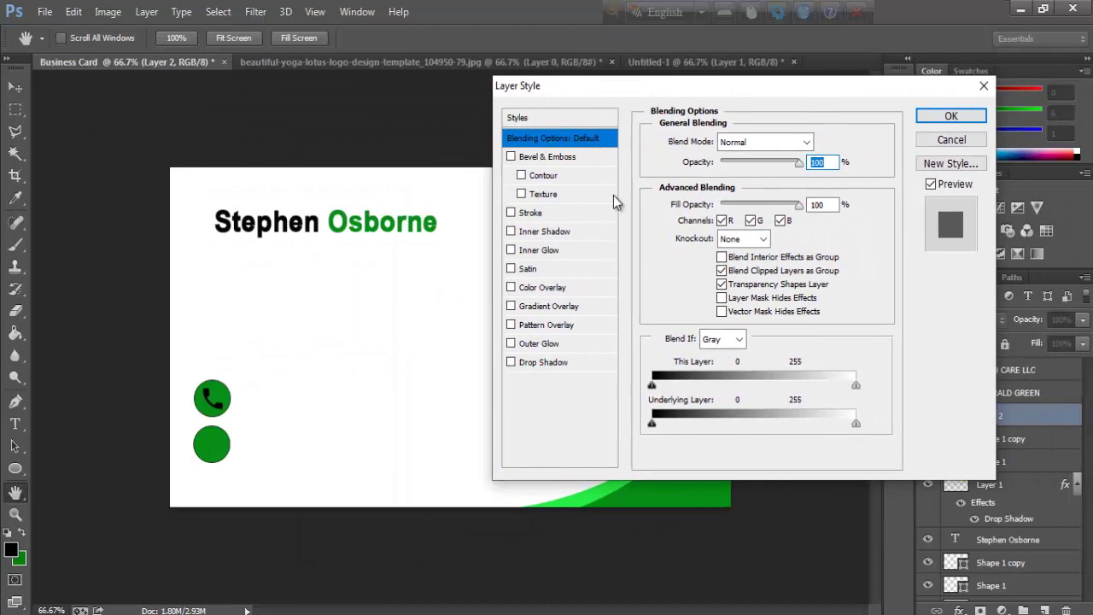
left_click(550, 287)
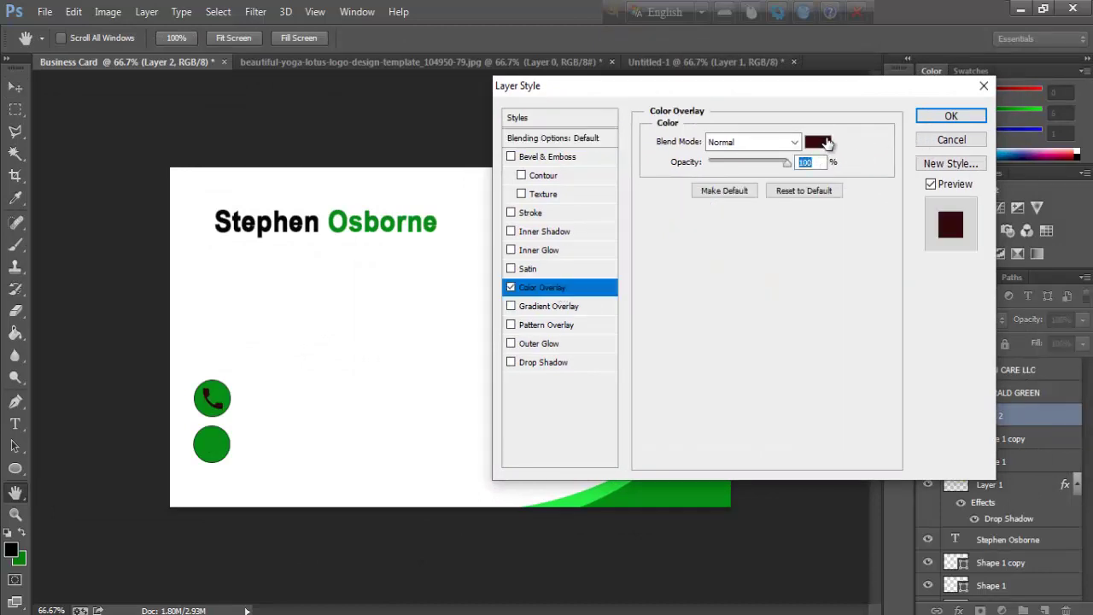
left_click(820, 141)
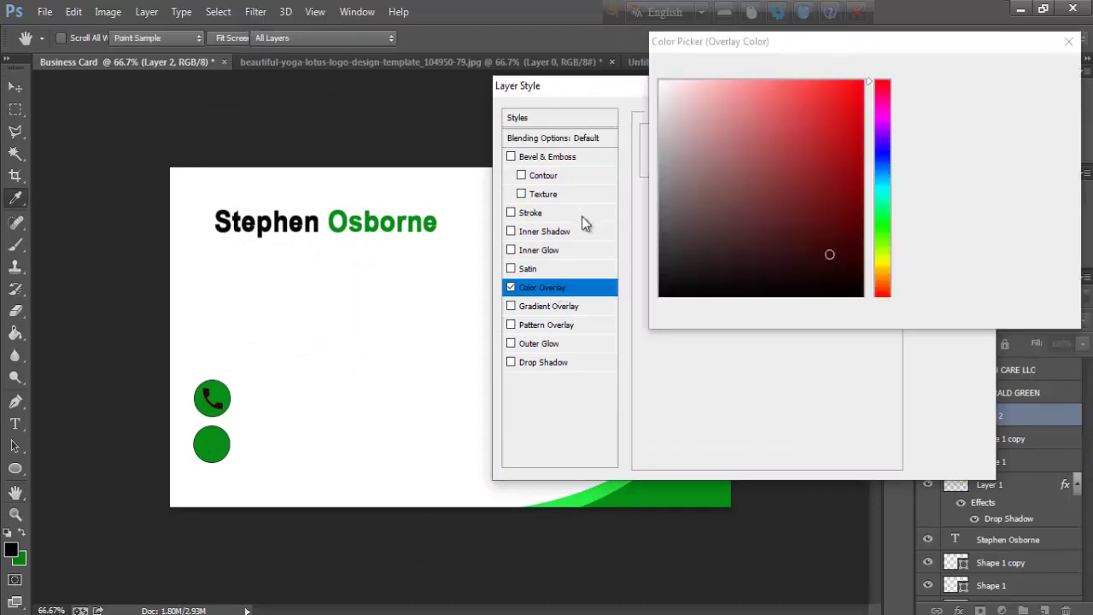
left_click(661, 85)
left_click(1026, 70)
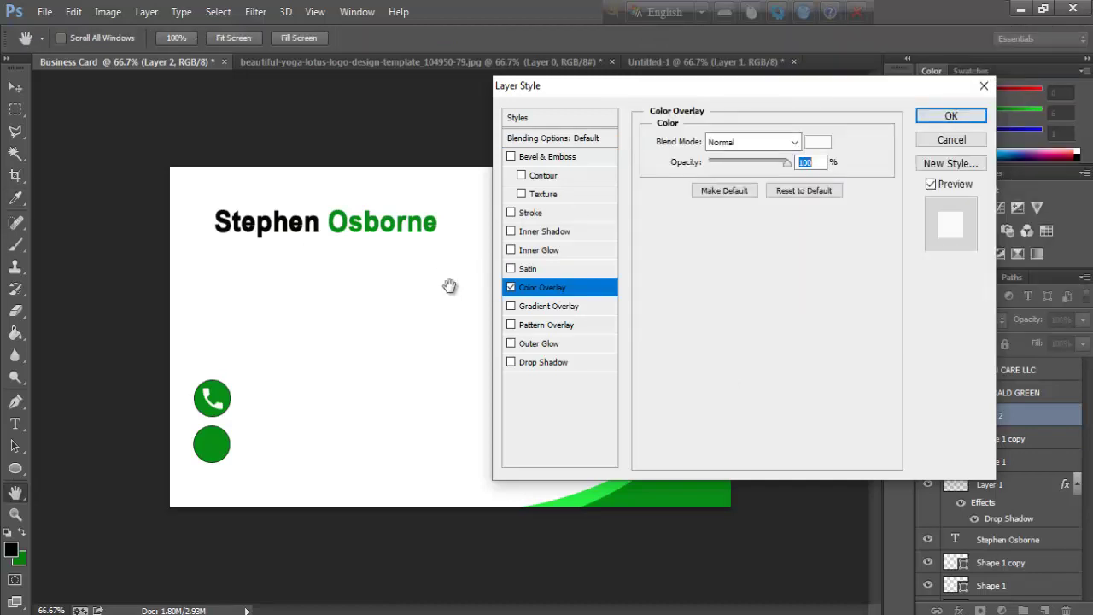
left_click(947, 116)
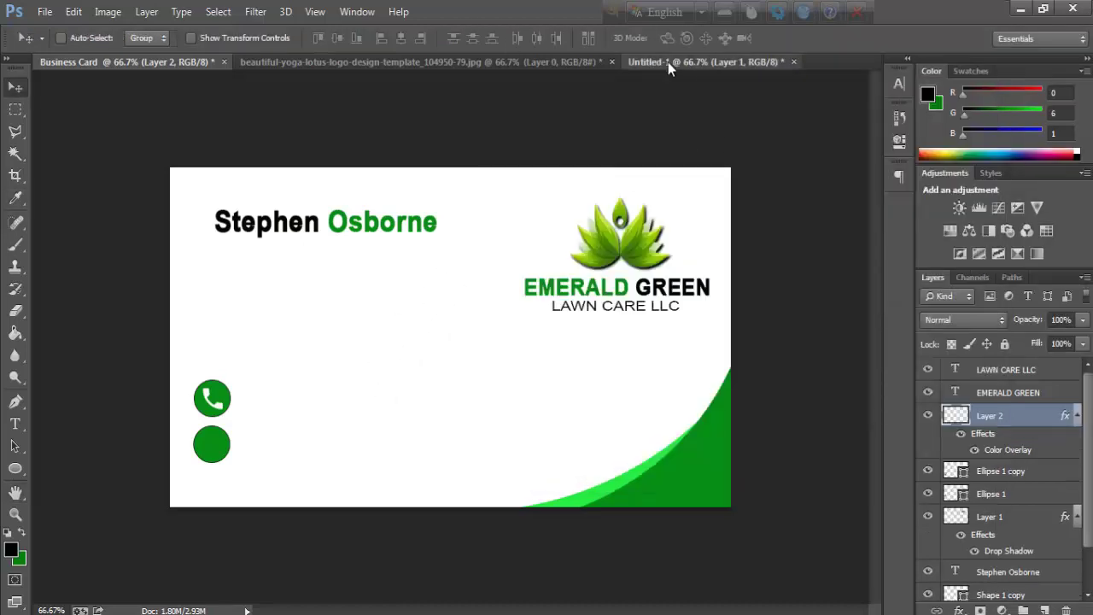
- Bring the envelope icon from Untitled-1 onto the lower green circle
left_click(668, 62)
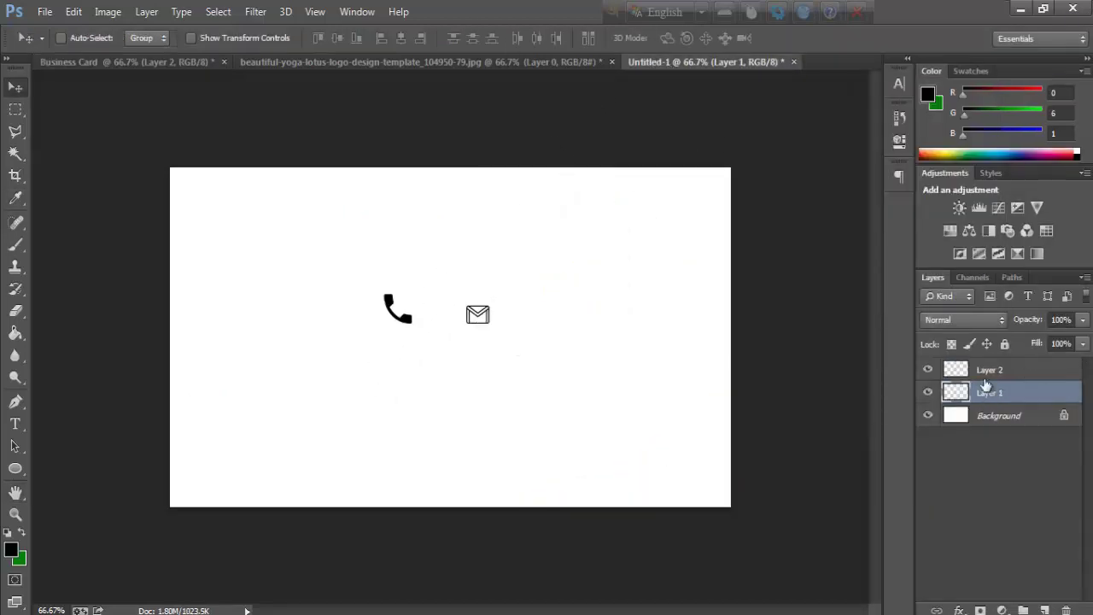
left_click(989, 370)
mouse_move(447, 278)
left_mouse_down()
mouse_move(174, 90)
mouse_move(404, 294)
left_mouse_up()
left_click_drag(224, 435, 220, 450)
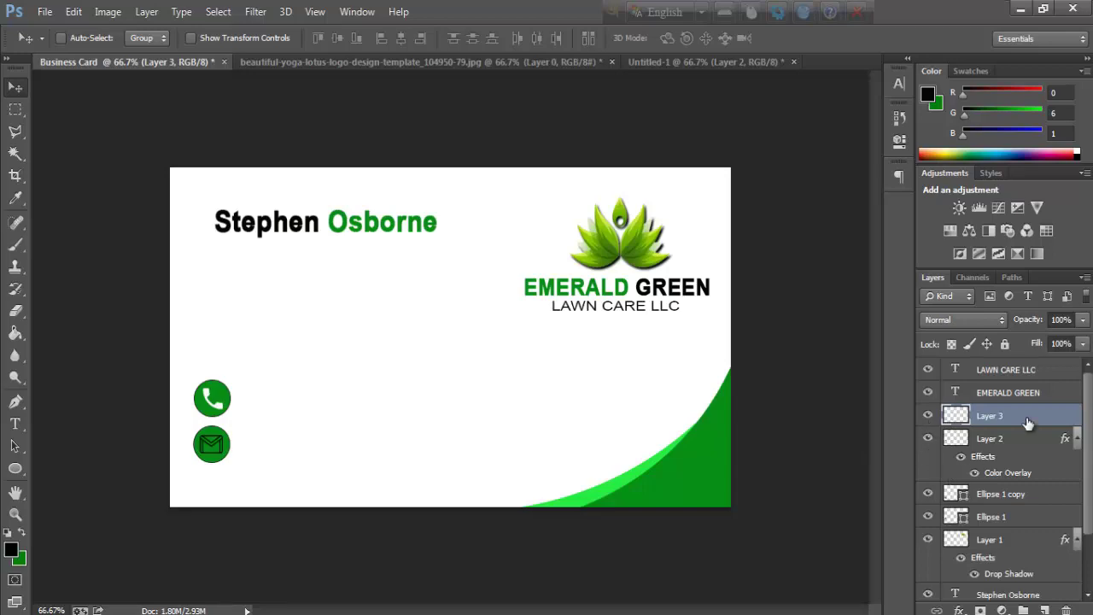
- Turn the envelope icon white with a near-white Color Overlay layer style
right_click(1025, 418)
left_click(392, 290)
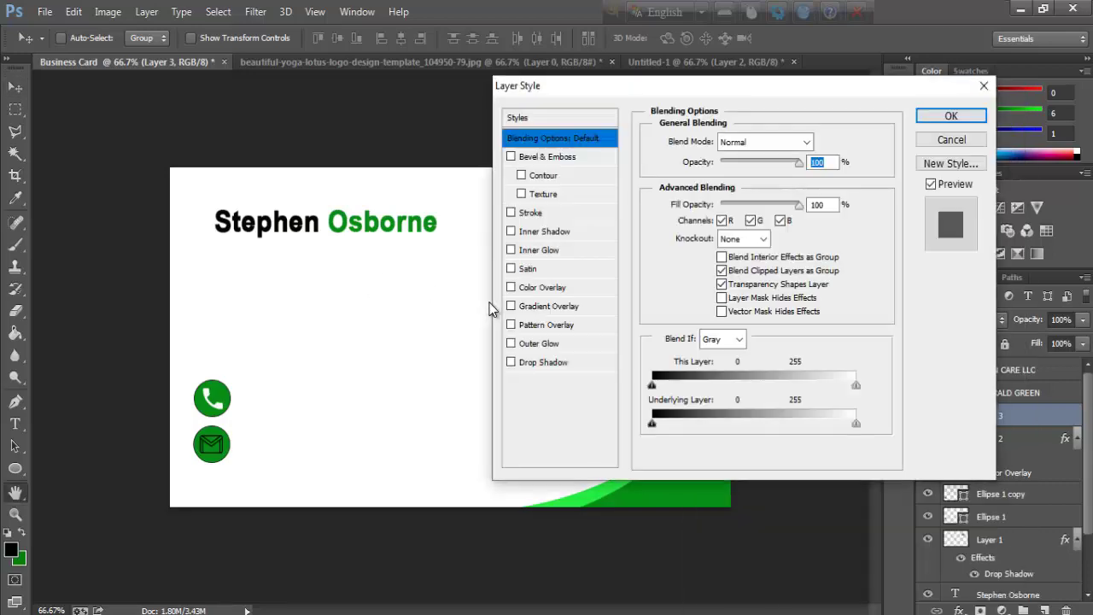
left_click(538, 288)
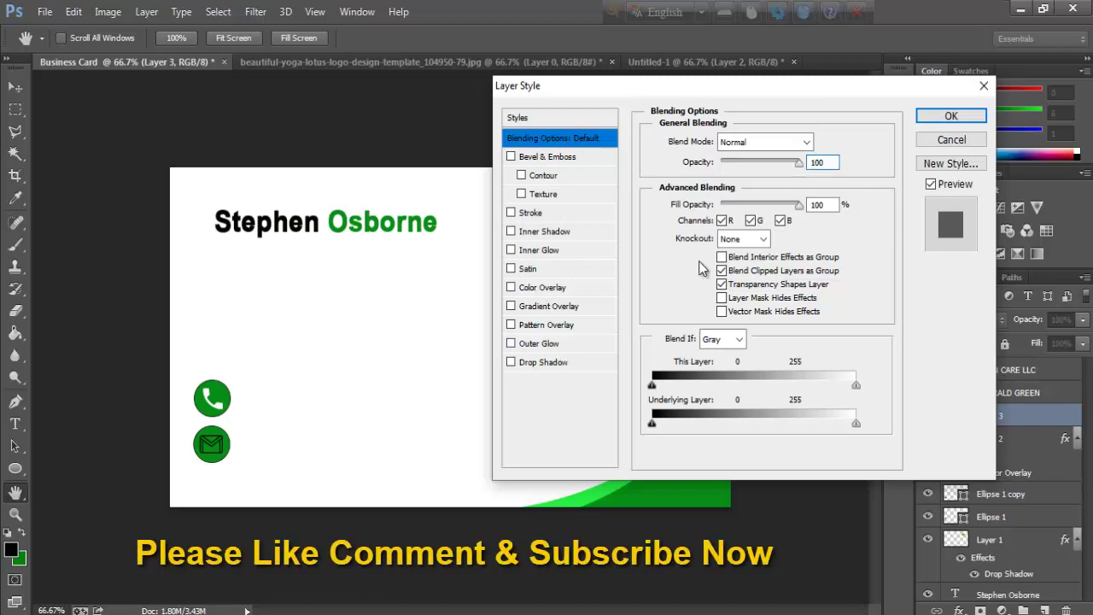
left_click(830, 143)
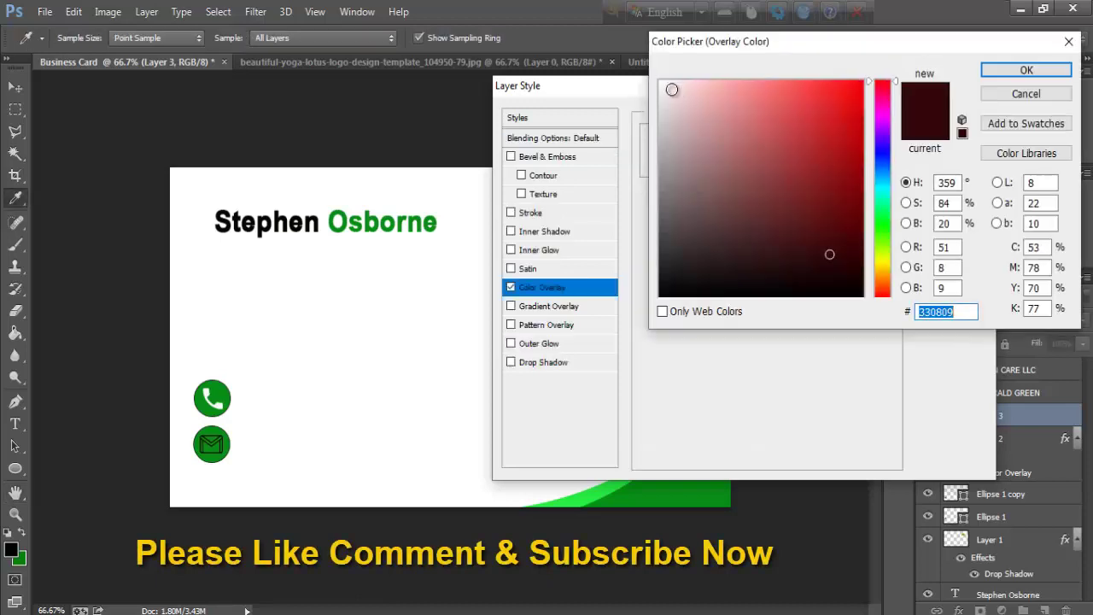
left_click(662, 84)
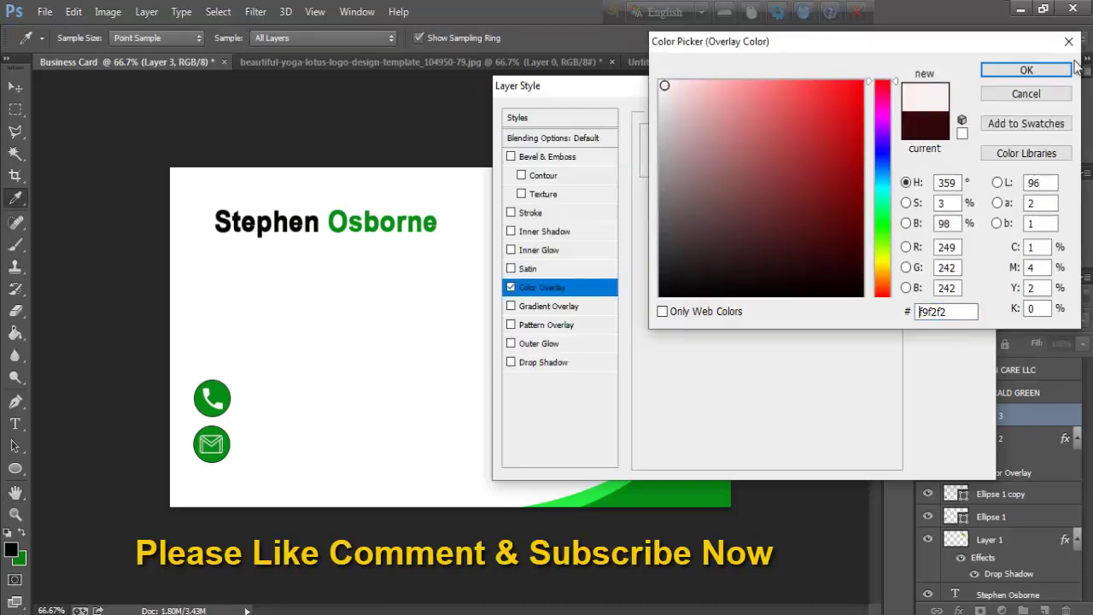
left_click(1027, 72)
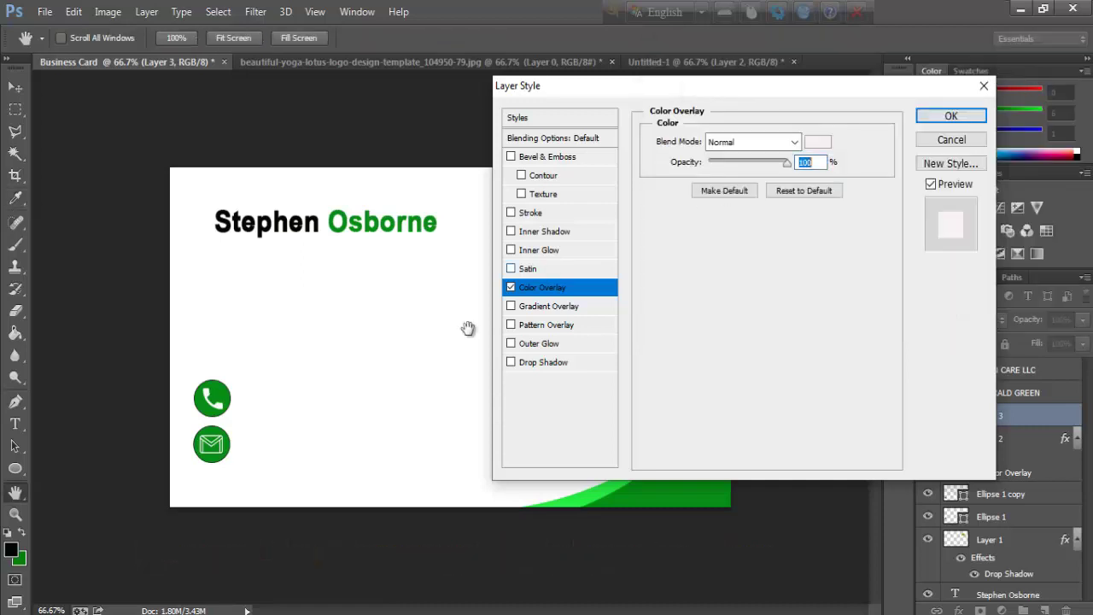
left_click(950, 117)
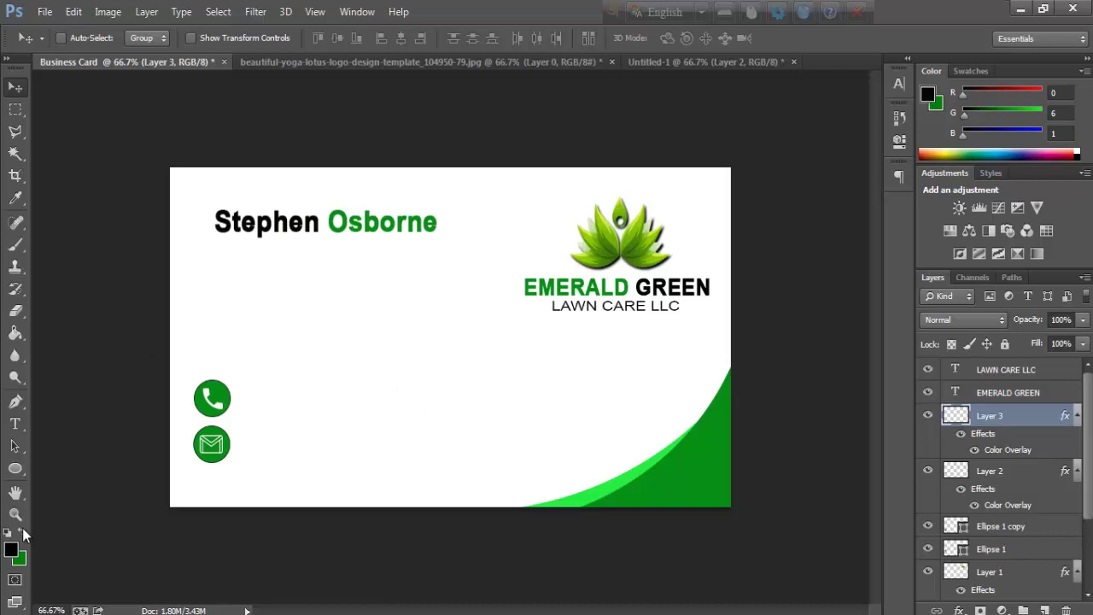
left_click(16, 424)
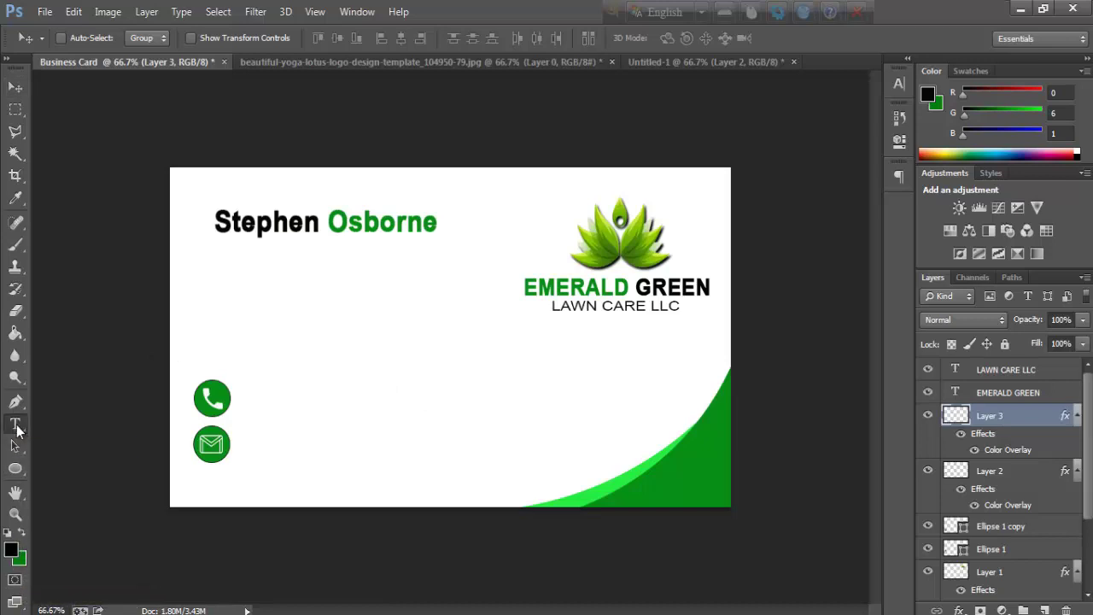
- Add the phone number as text beside the phone icon
left_click(242, 398)
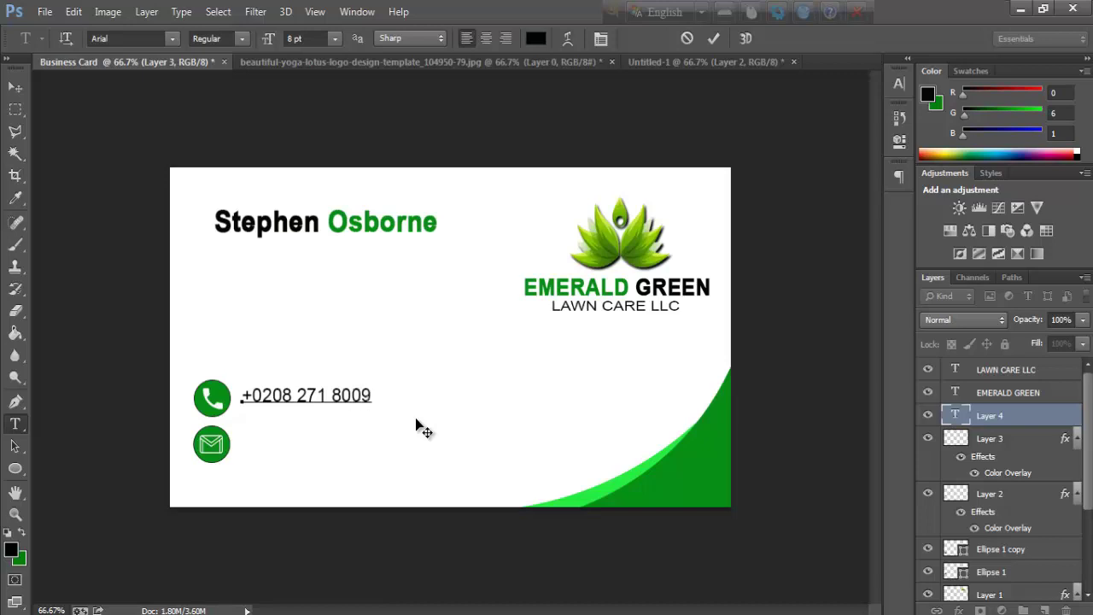
left_click(74, 12)
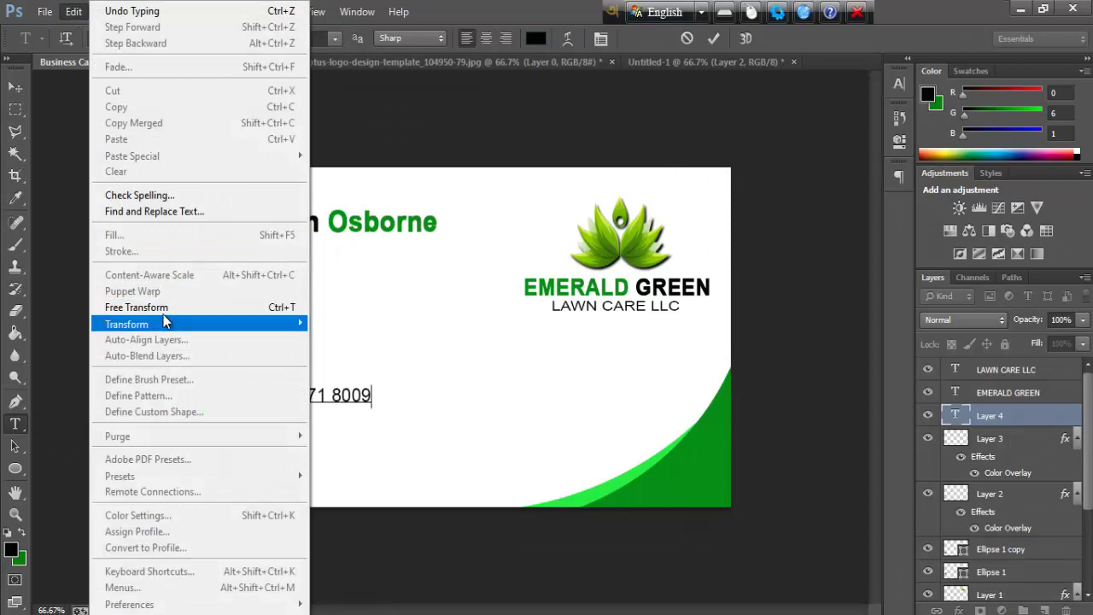
left_click(136, 307)
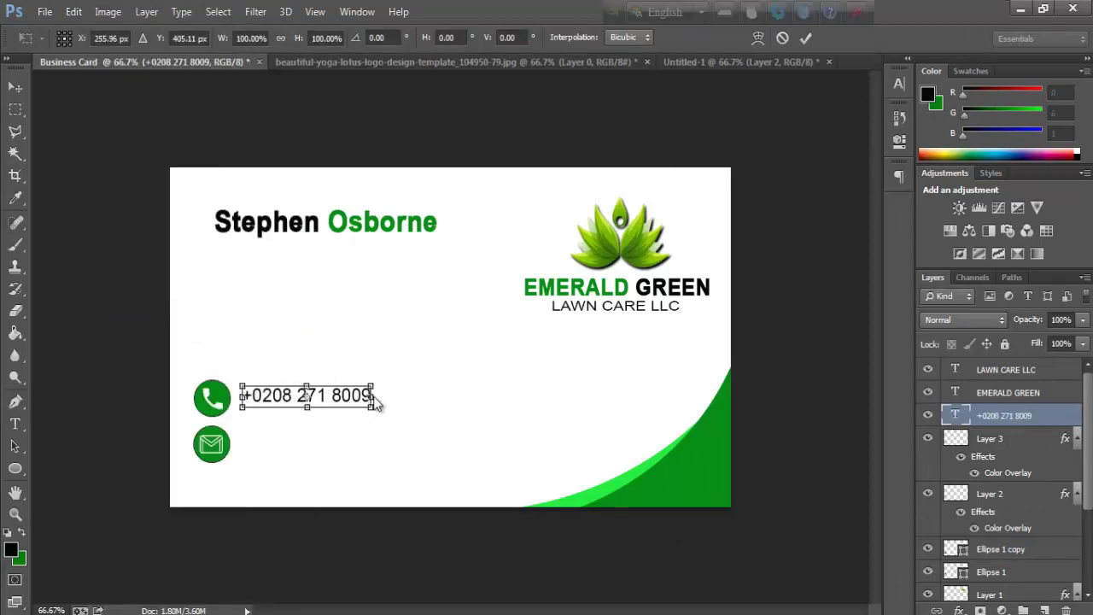
- Narrow the phone number to about 94% width and nudge it into line with the icon
left_click_drag(371, 396, 366, 396)
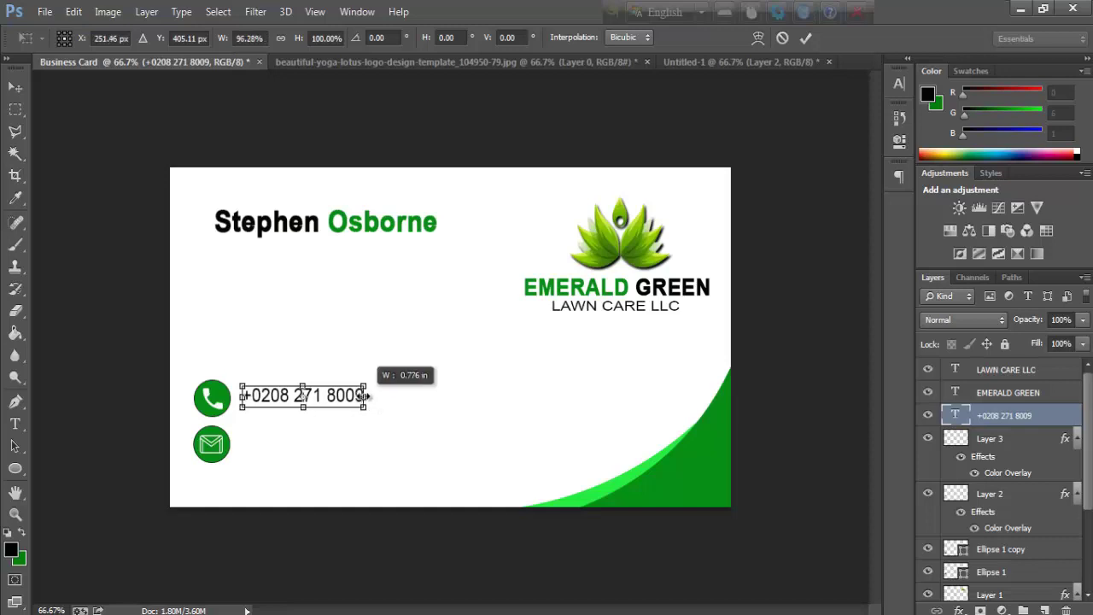
key("Left")
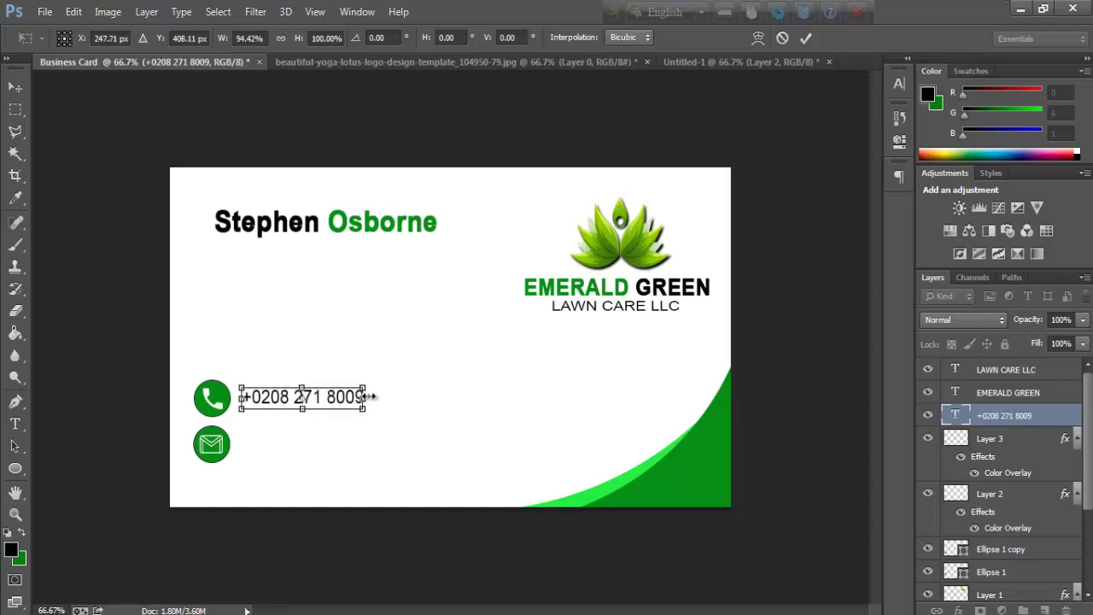
key("Left")
key("Left")
key("Down")
key("Down")
key("Down")
key("Right")
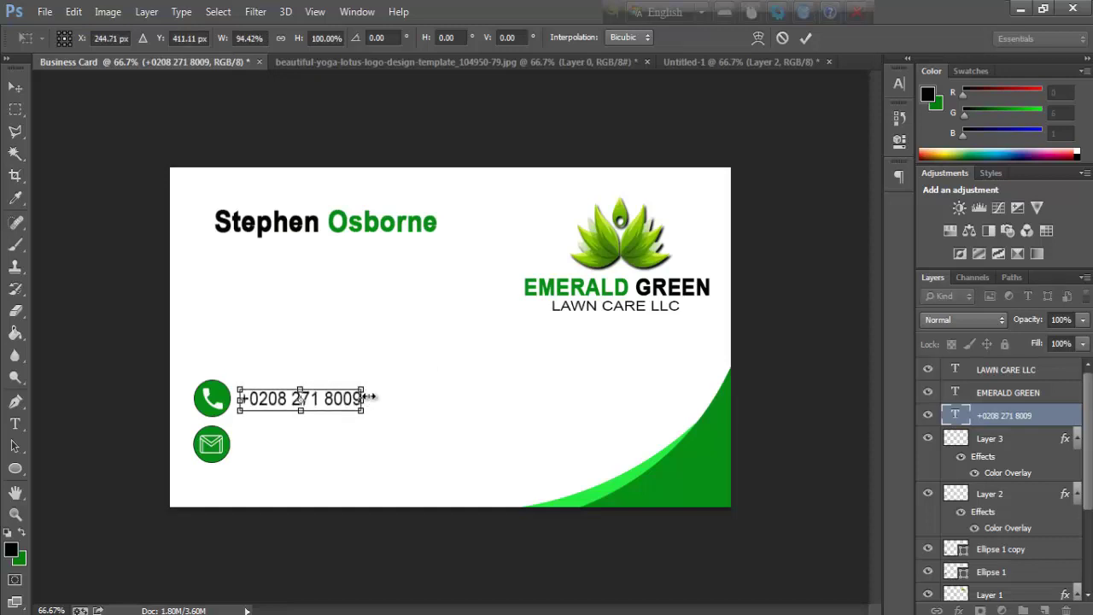
key("Up")
key("t")
key("Return")
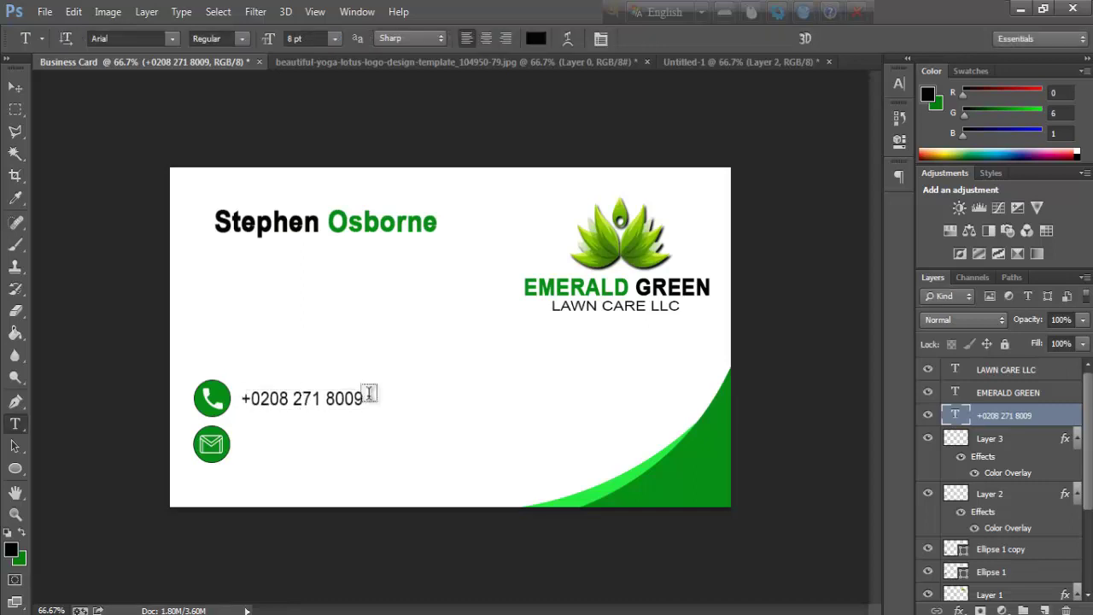
left_click(293, 399)
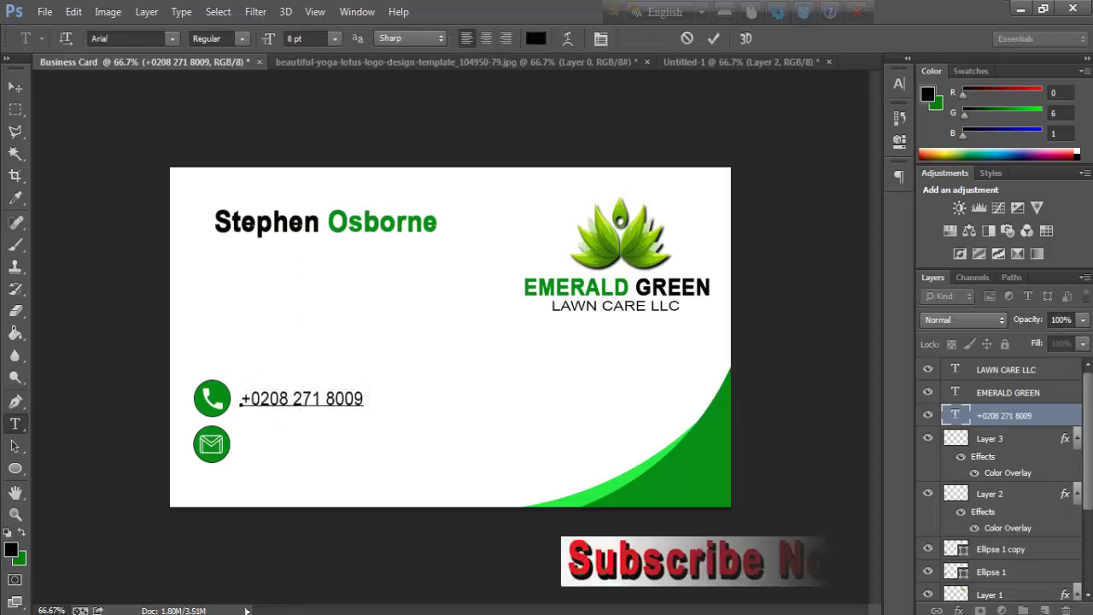
left_click(15, 88)
key("Down")
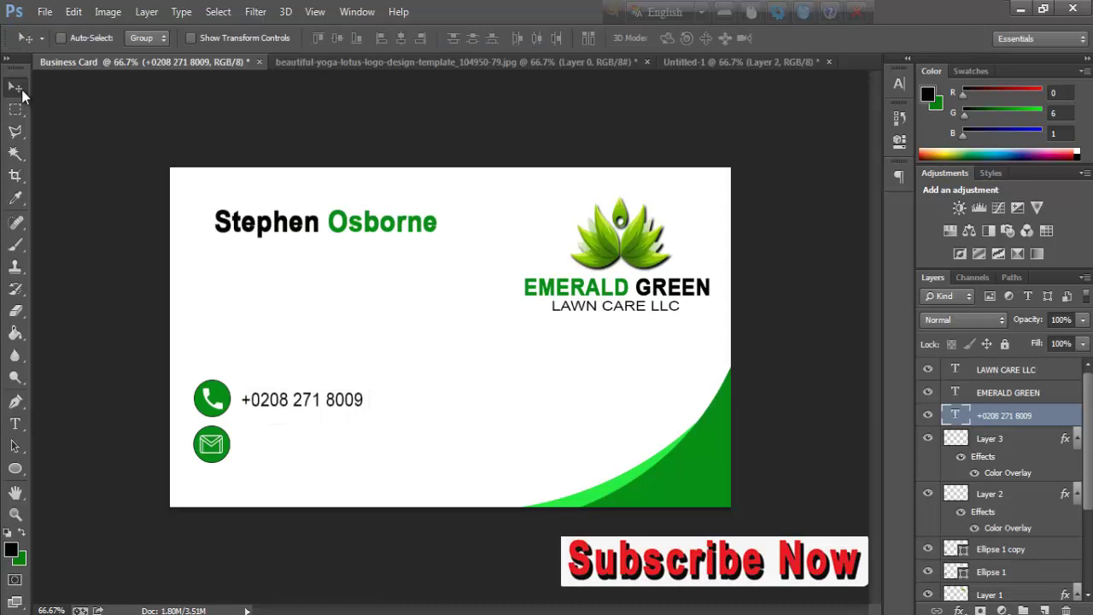
key("Down")
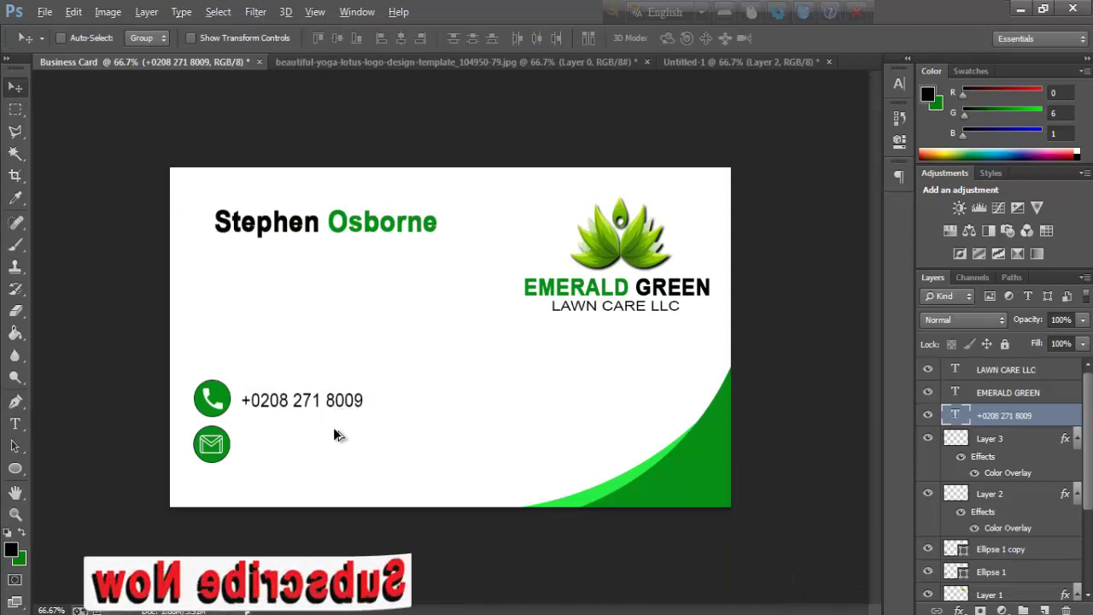
- Duplicate the phone number beside the envelope icon and replace it with the e-mail address
left_click_drag(337, 417, 331, 451)
left_click(16, 426)
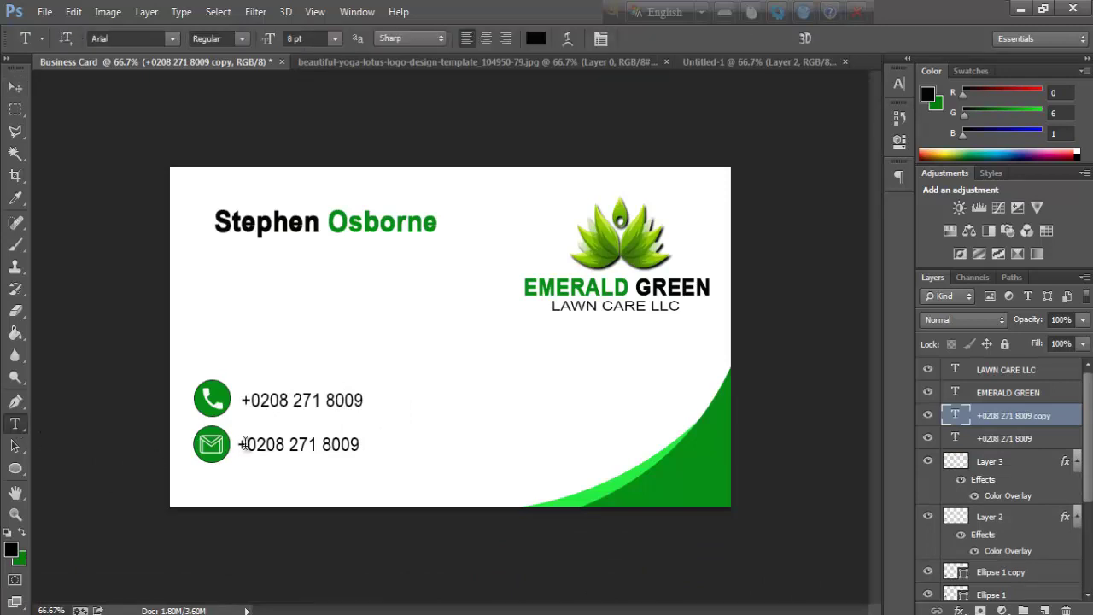
left_click_drag(248, 444, 408, 450)
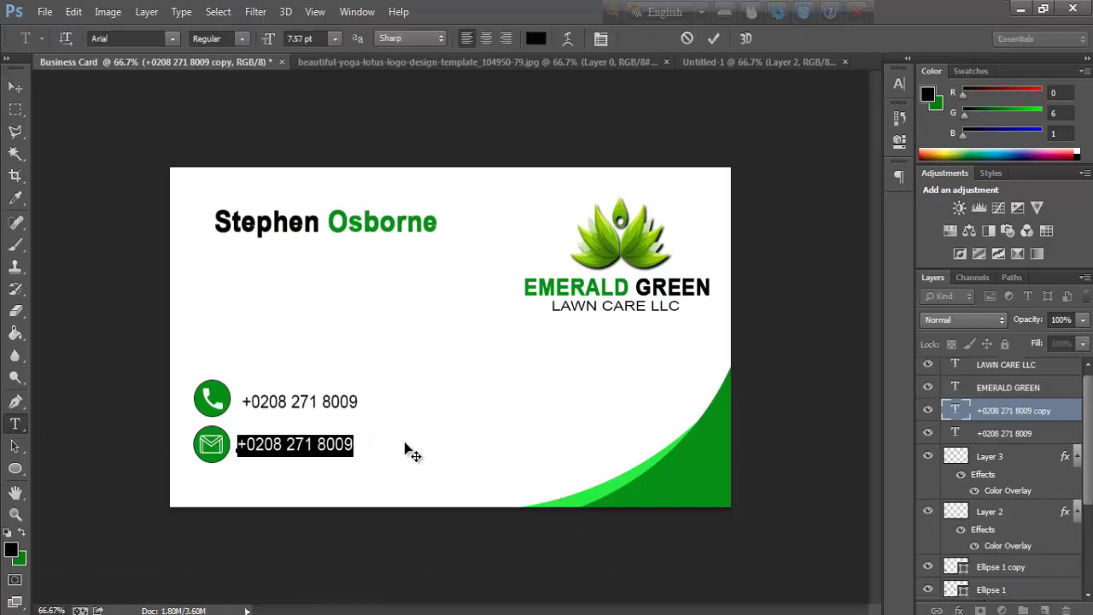
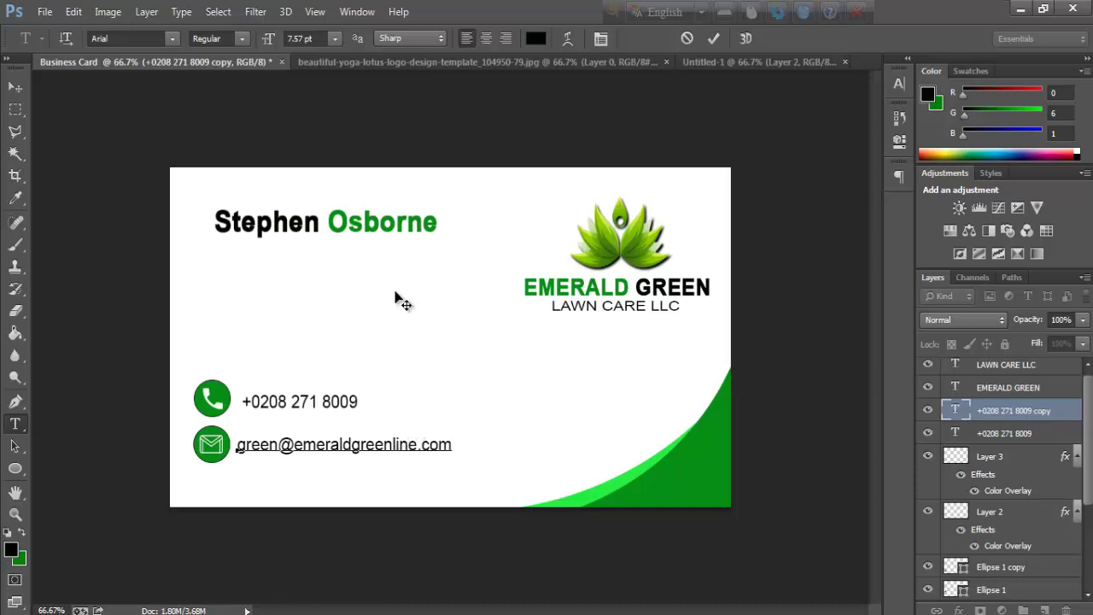
left_click(713, 39)
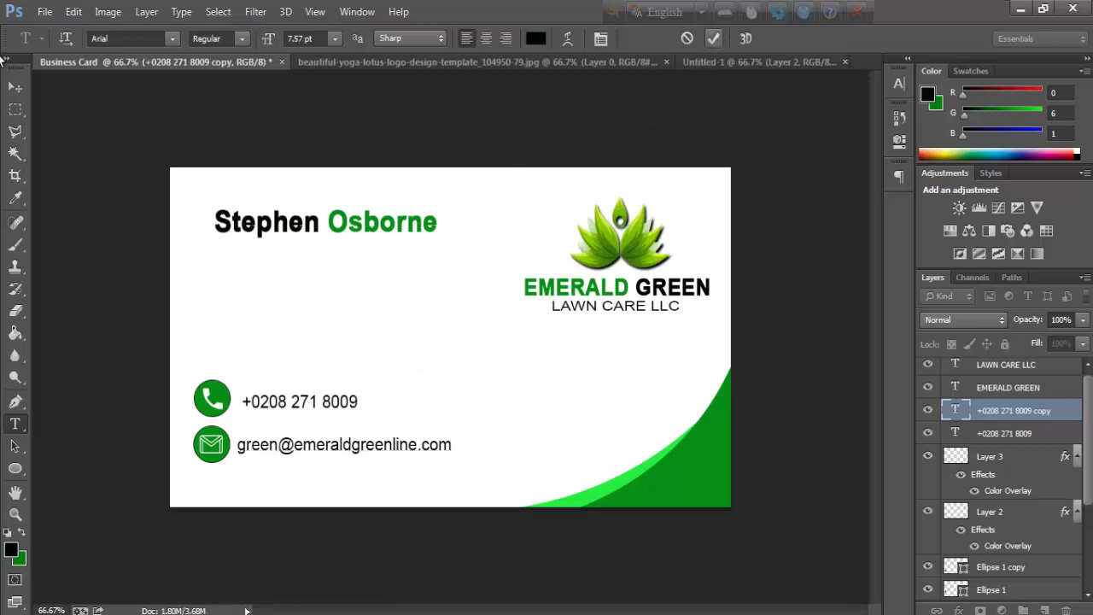
- Nudge the e-mail text up and left to line up with its envelope icon
left_click(15, 107)
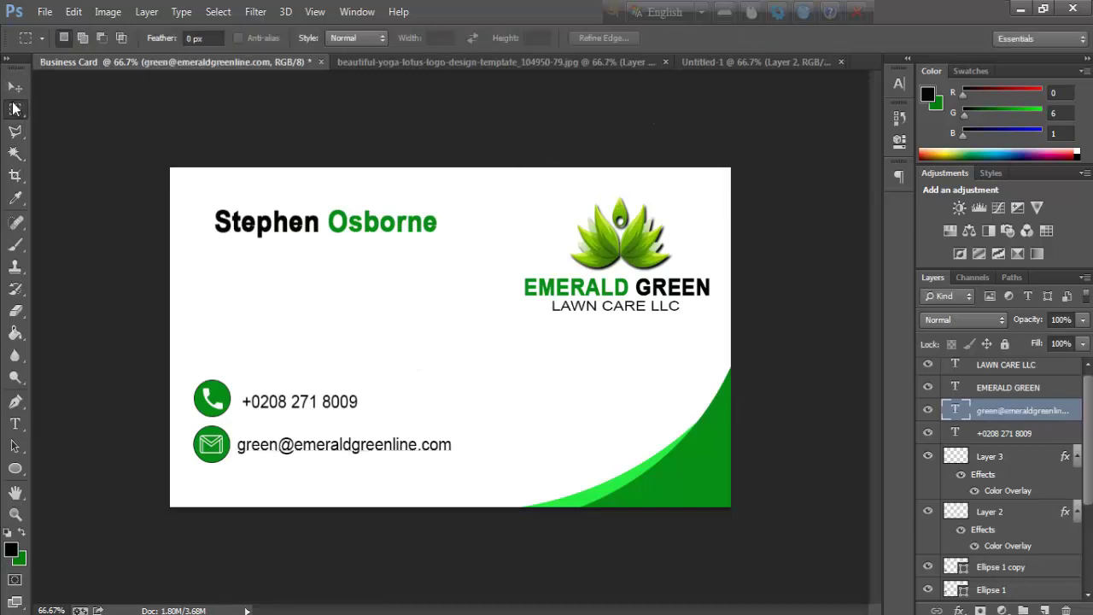
left_click(1004, 435)
left_click(1002, 412)
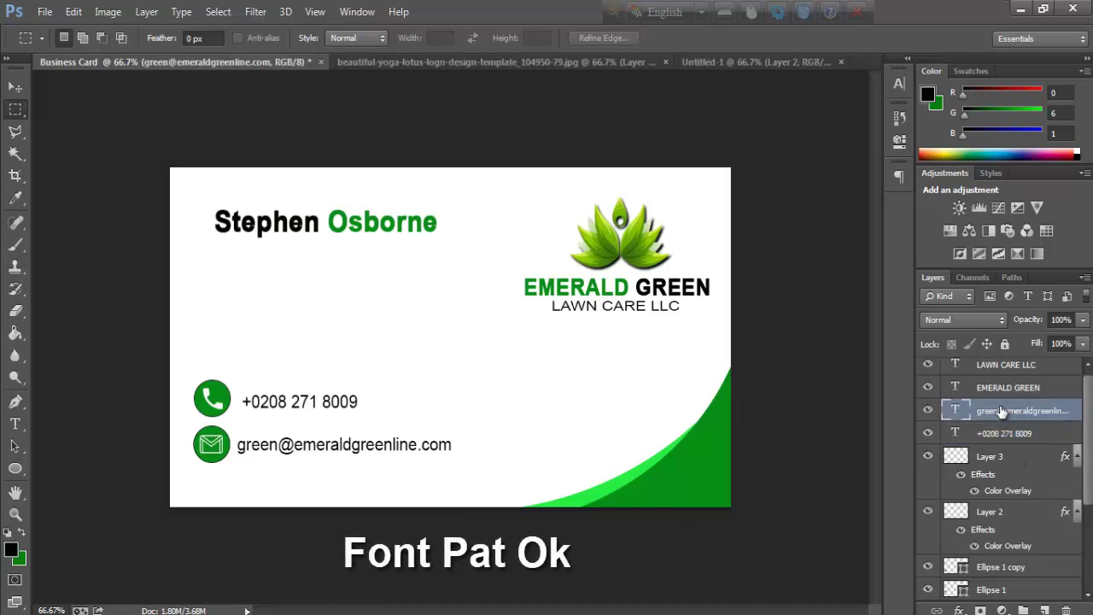
left_click(15, 88)
key("Up")
key("Up")
key("Up")
key("Up")
key("Up")
key("Up")
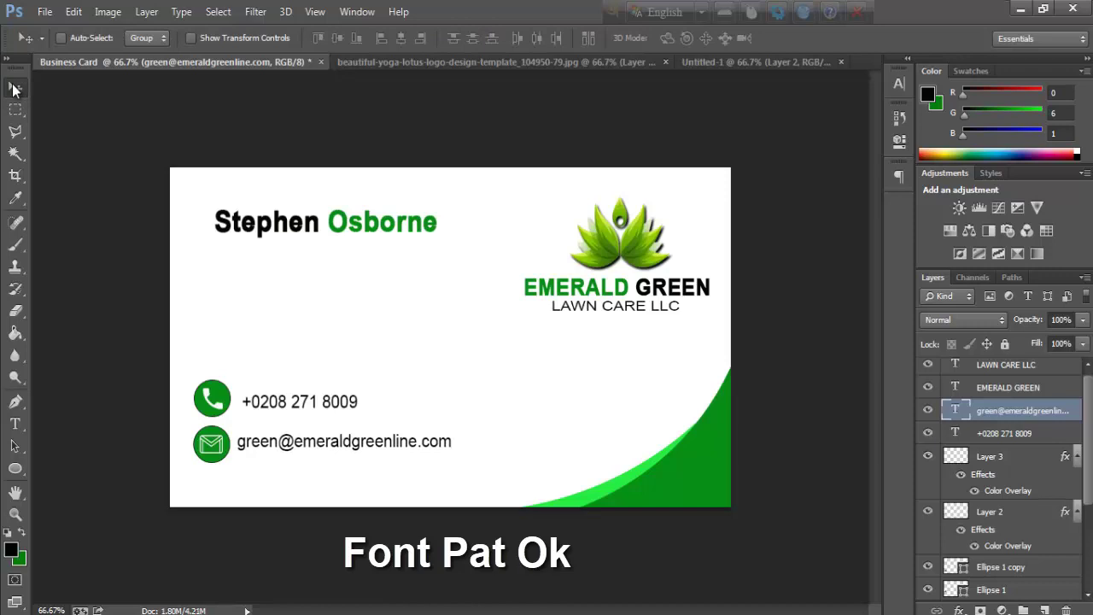
key("Left")
key("Left")
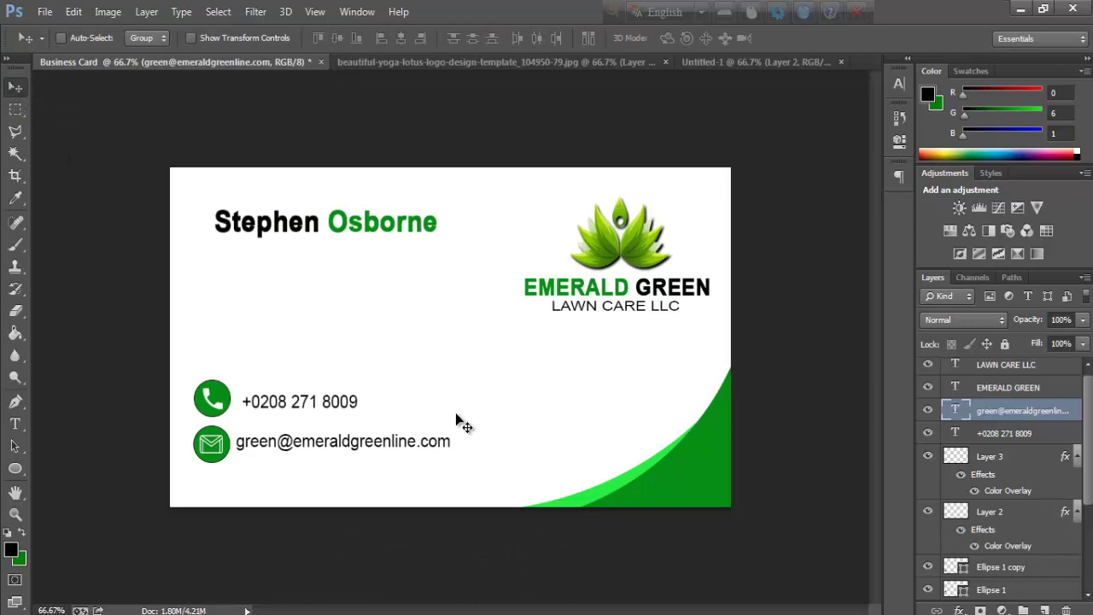
- Create Group 1 and select the LAWN CARE LLC, EMERALD GREEN, email, phone, Layer 3 and Layer 2 layers
left_click(1005, 365)
left_click(1023, 609)
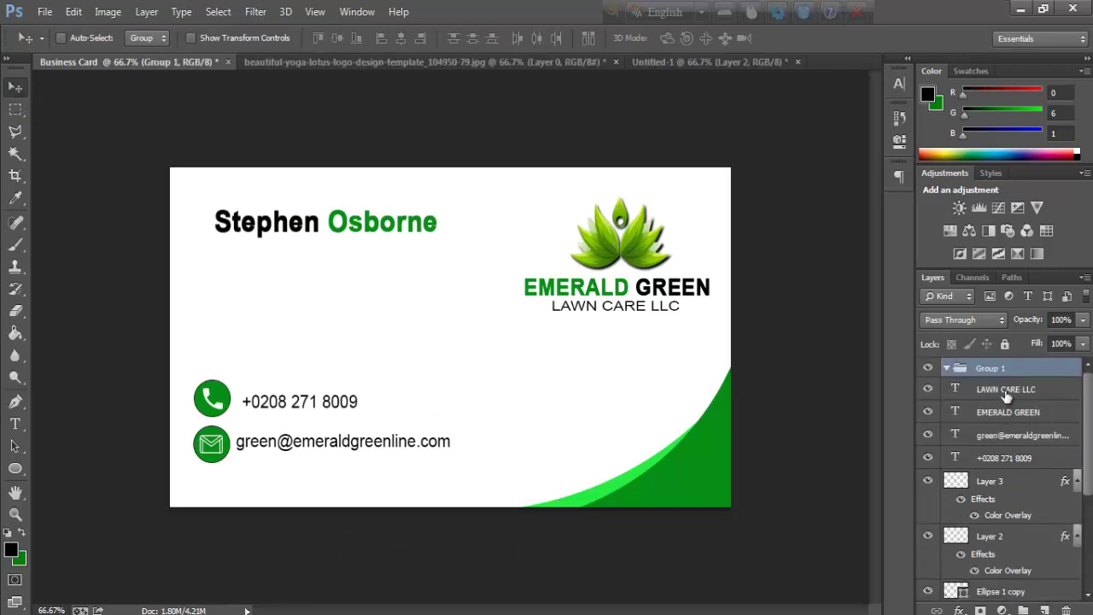
left_click(1006, 391)
left_click(1008, 413, "shift")
left_click(1007, 435, "shift")
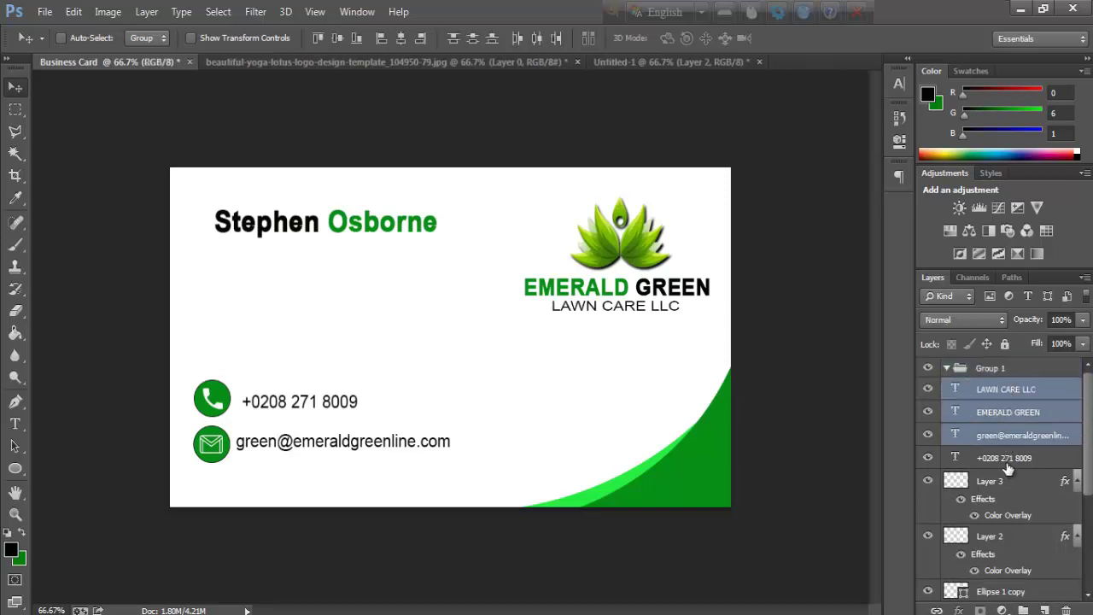
left_click(1006, 461, "shift")
left_click(1077, 481)
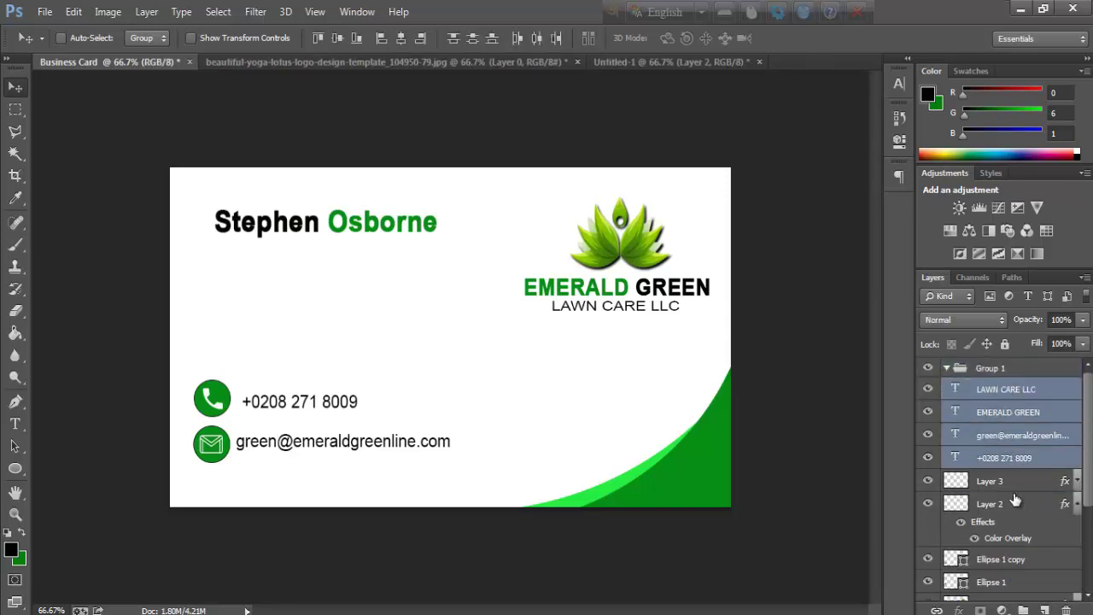
left_click(1075, 506)
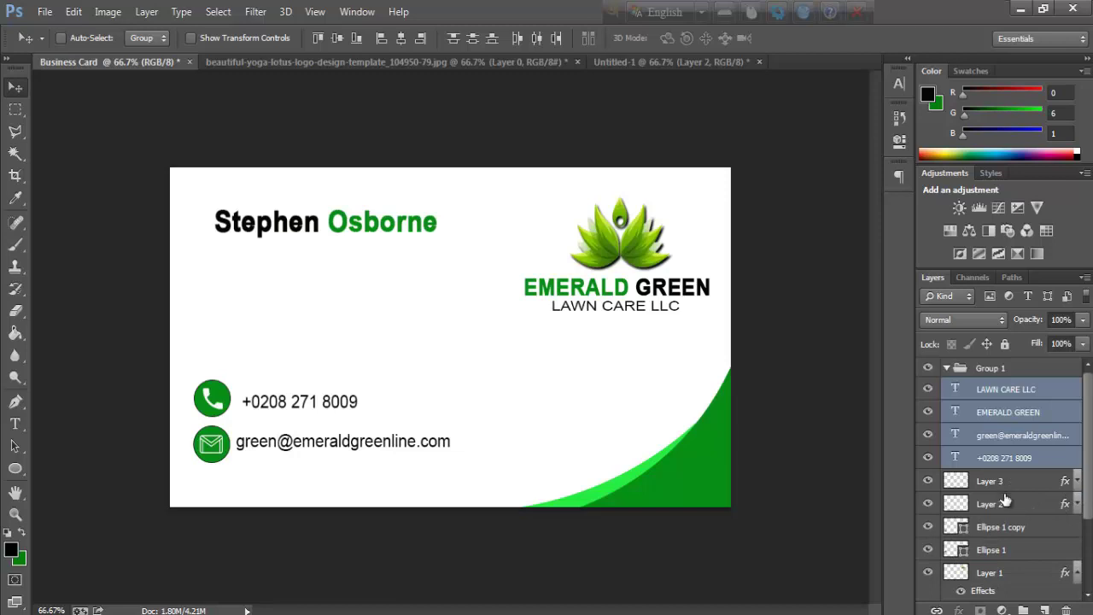
left_click(1006, 502, "shift")
- Add Ellipse 1 copy, Ellipse 1, Layer 1, the name text, Shape 1 copy and Shape 1 to the selection
scroll(1013, 466, "down", 2)
left_click(1007, 469, "shift")
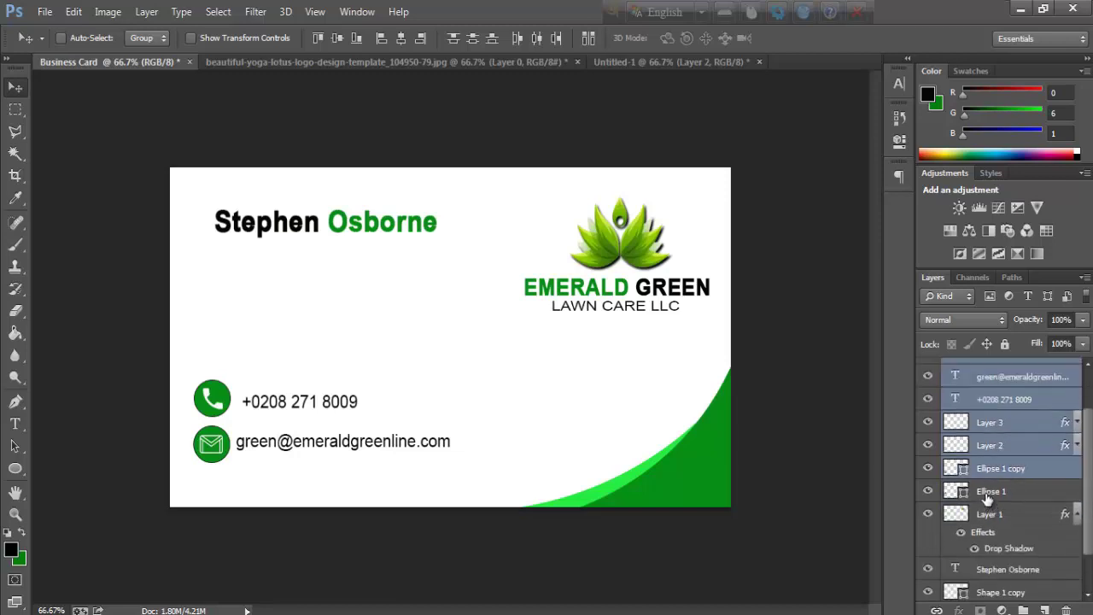
left_click(990, 493, "shift")
left_click(989, 514, "shift")
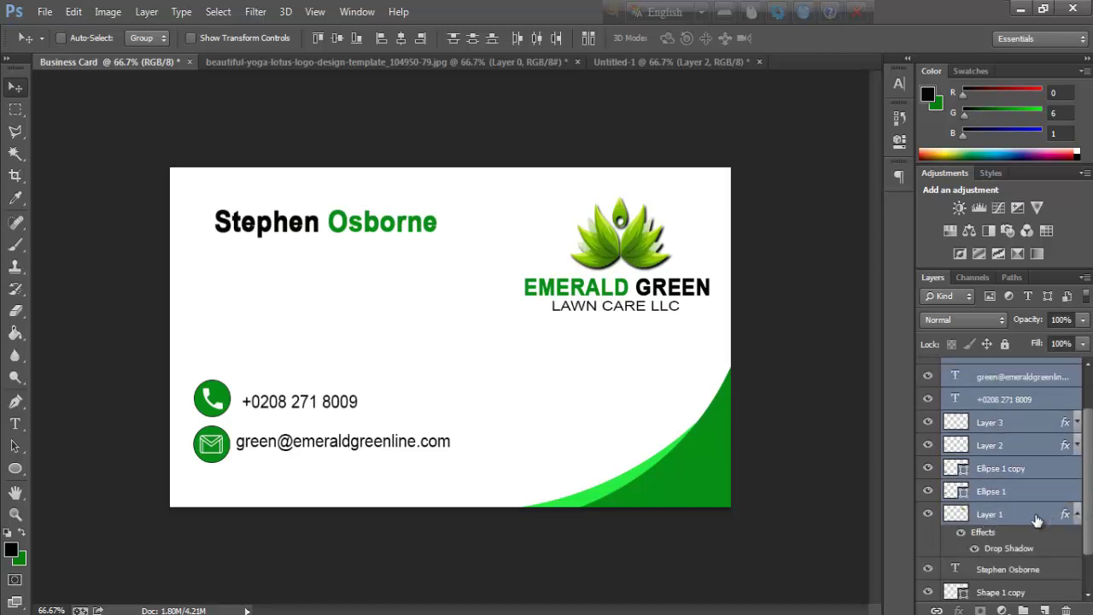
left_click(1078, 516)
left_click(1001, 522, "shift")
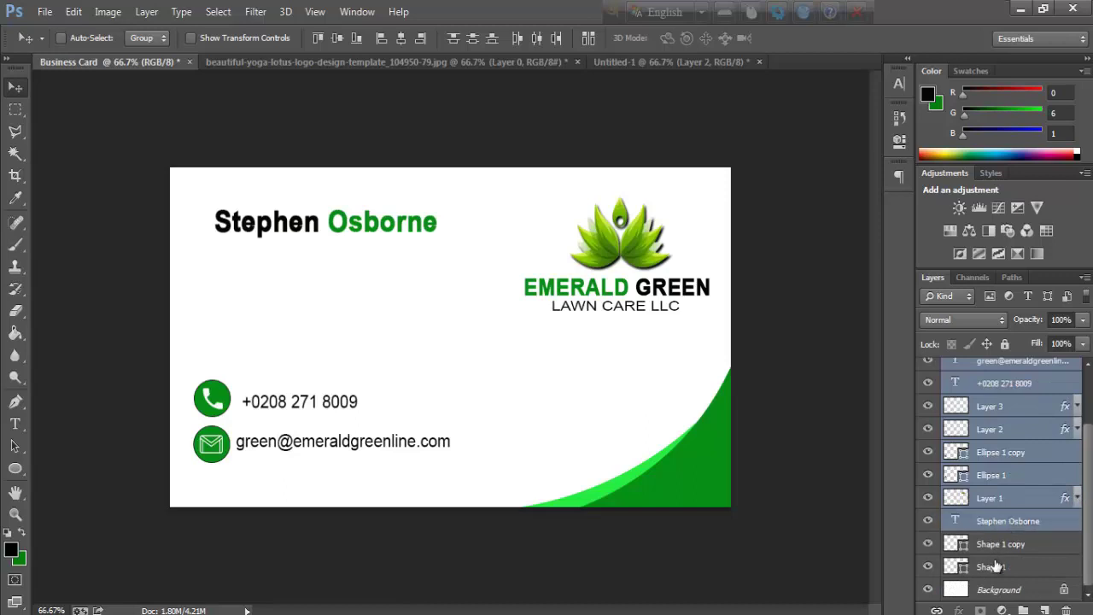
left_click(995, 547, "shift")
left_click(997, 566, "shift")
- Move the selected layers into Group 1, collapse it and hide it
scroll(994, 513, "up", 3)
scroll(993, 466, "up", 1)
left_click_drag(993, 463, 958, 373)
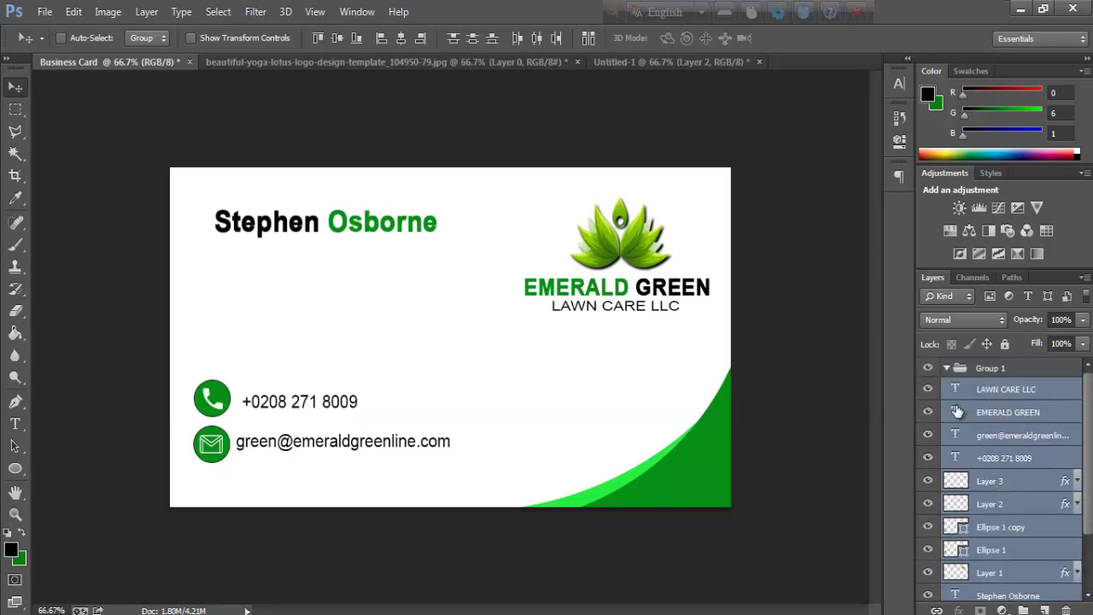
left_click(946, 368)
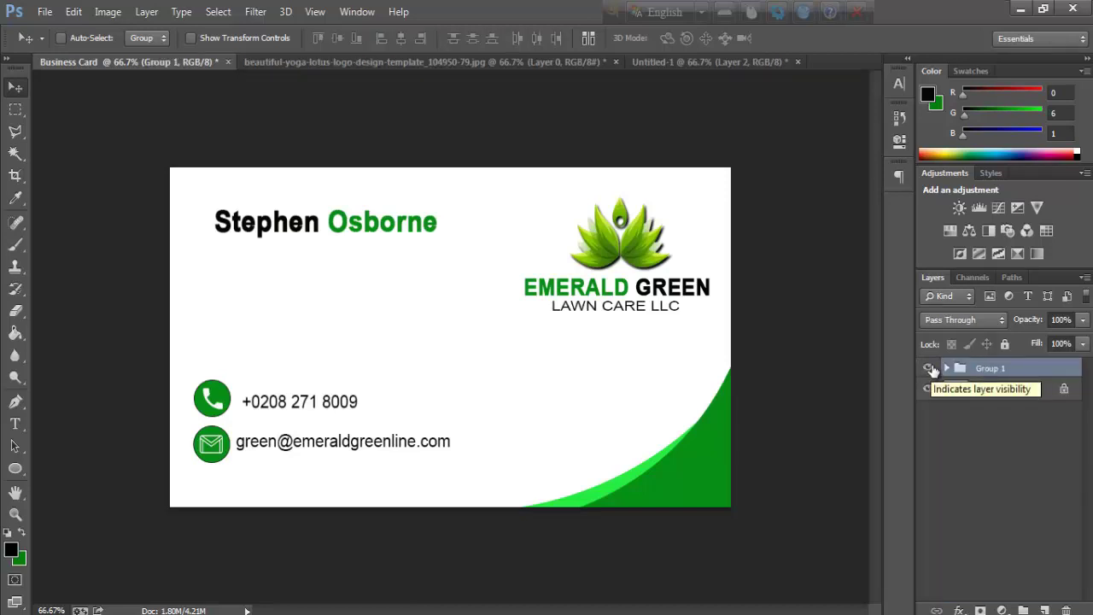
left_click(928, 368)
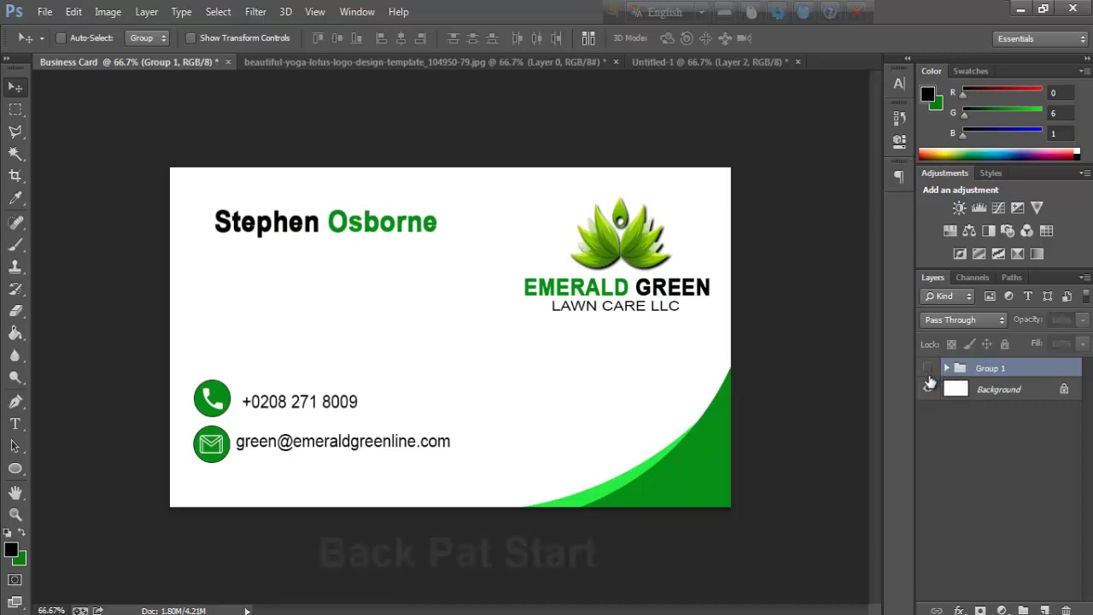
- Draw a curved corner shape in the card's green with the Pen tool above the Background
left_click(964, 391)
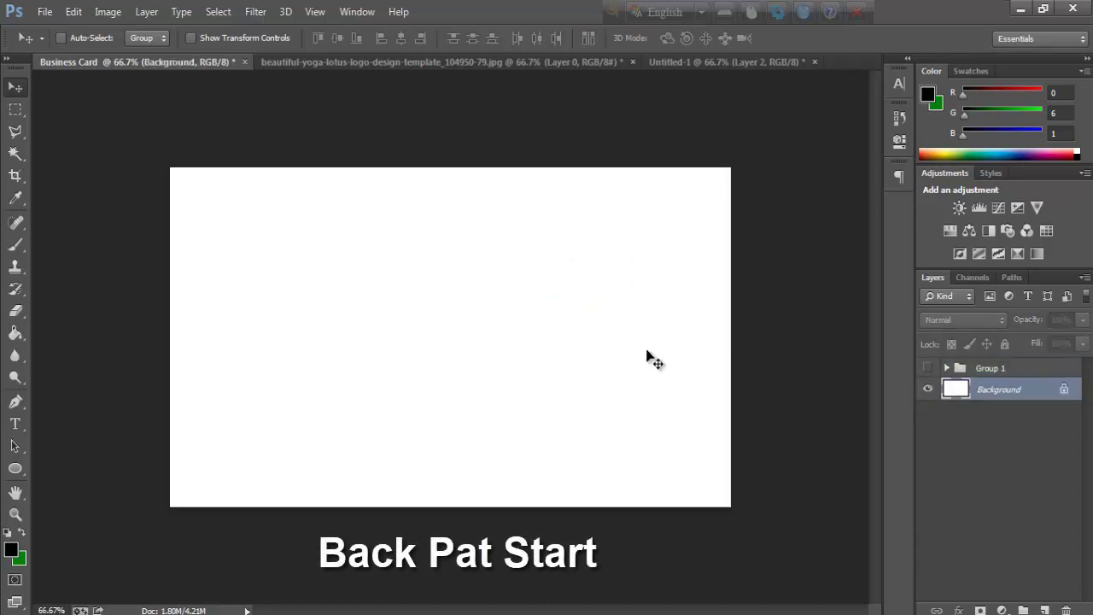
key("i")
left_click(16, 403)
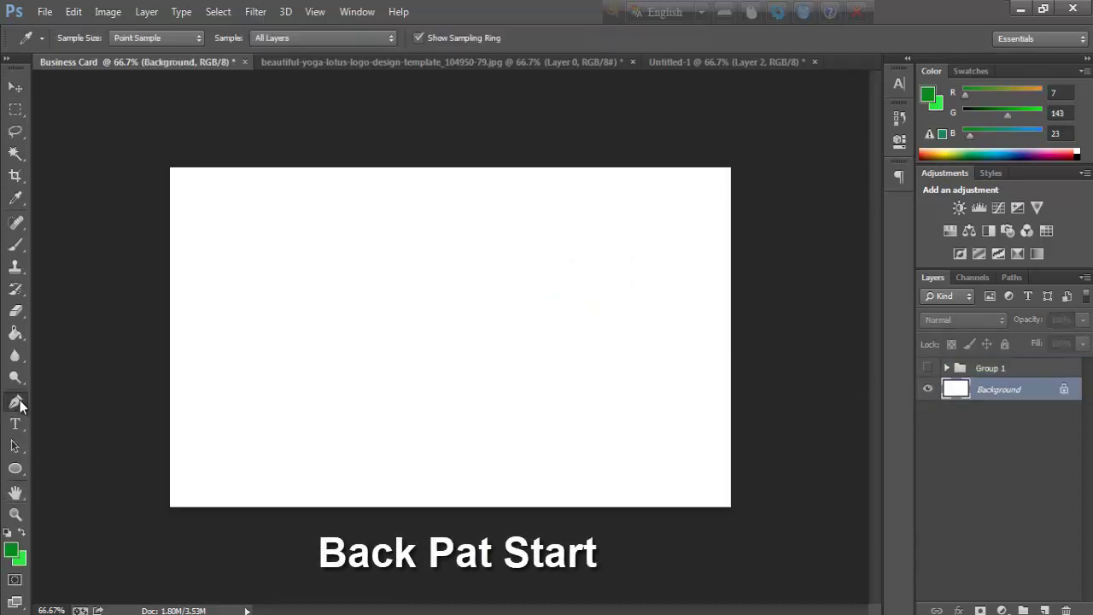
left_click(591, 521)
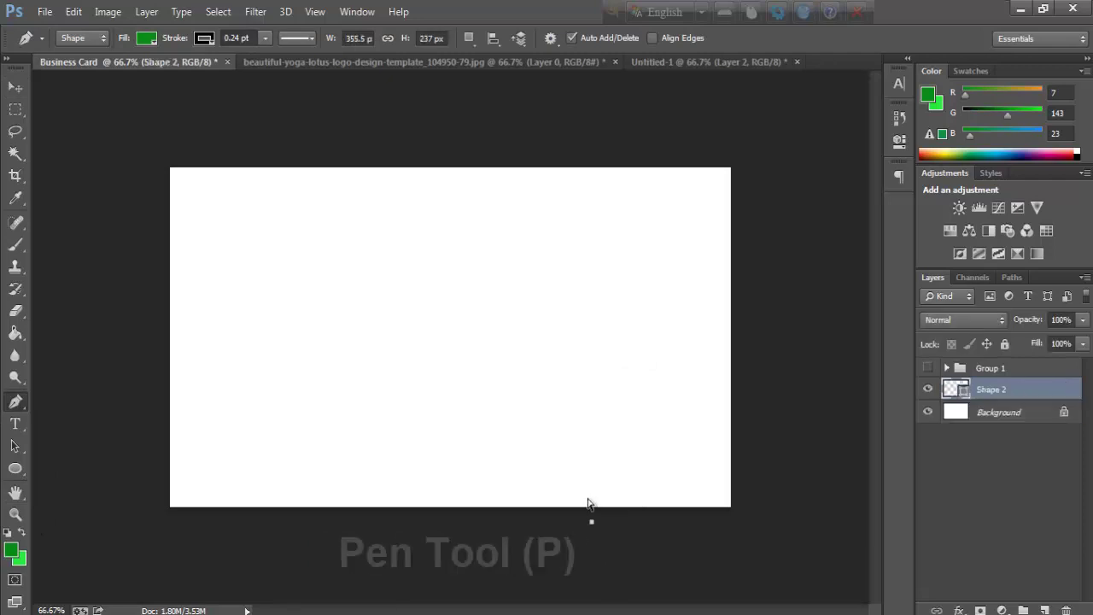
key("ctrl+z")
left_click(559, 513)
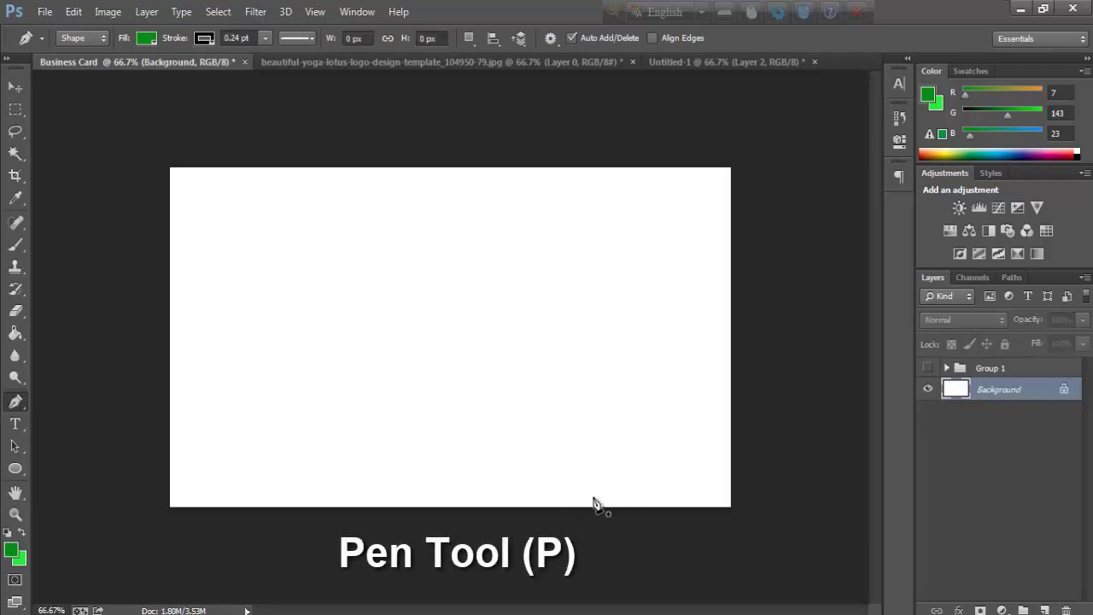
mouse_move(738, 344)
left_mouse_down()
mouse_move(786, 190)
mouse_move(776, 181)
left_mouse_up()
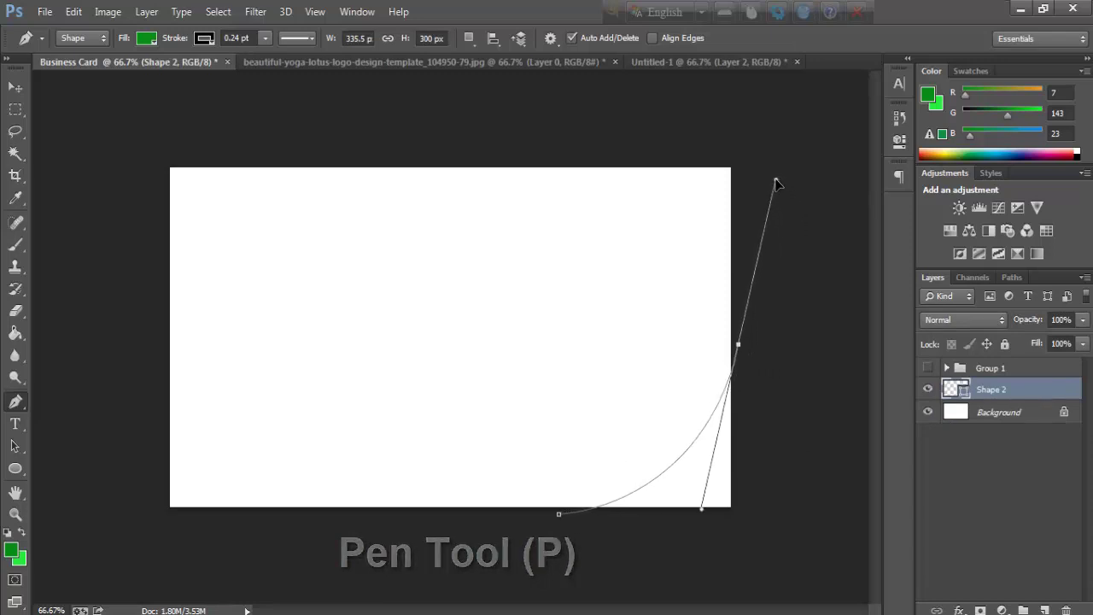
left_click(738, 344)
left_click_drag(771, 482, 760, 559)
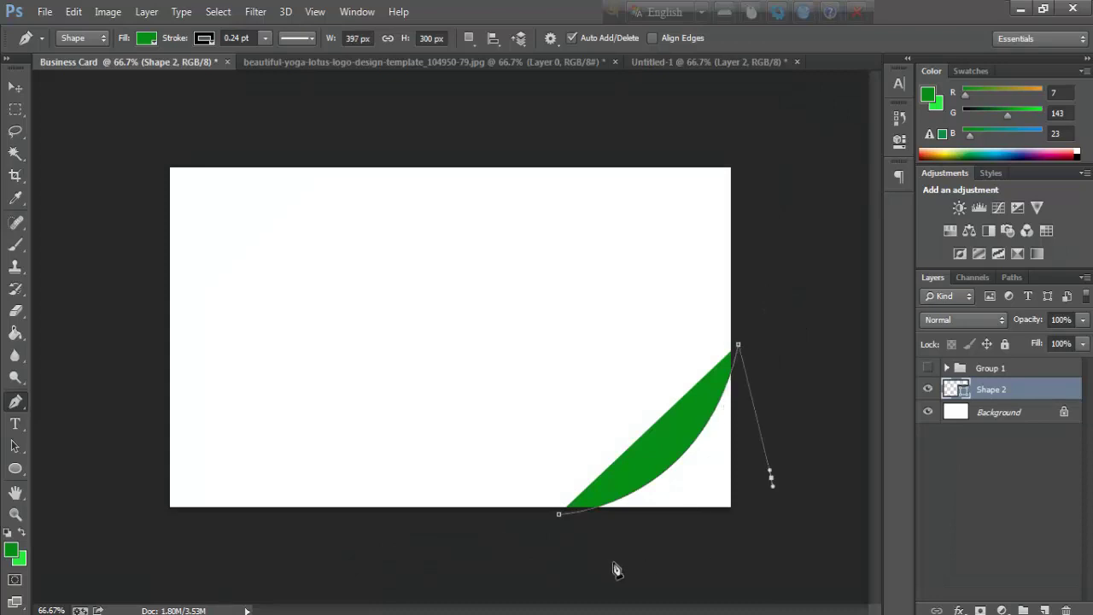
left_click(559, 516)
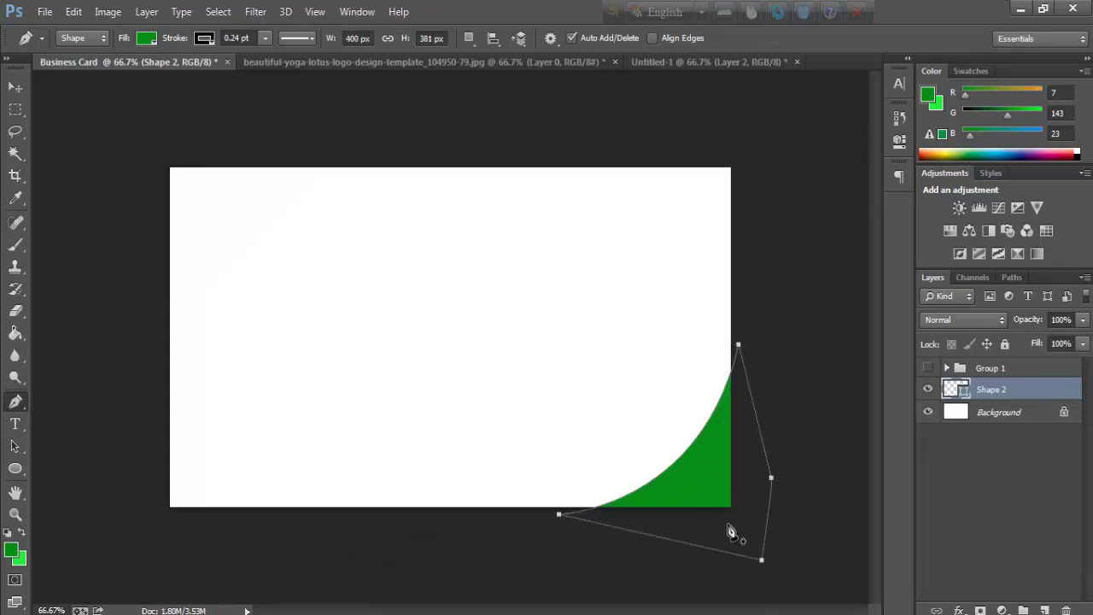
key("Return")
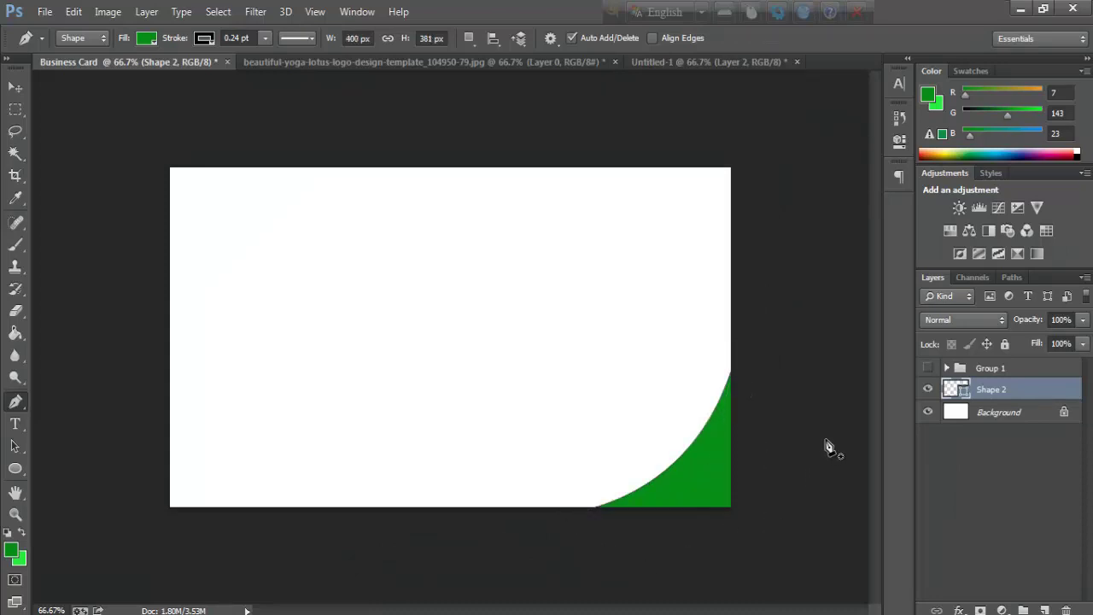
- Enlarge the green corner shape to about 117% and shift it slightly up-left
left_click(71, 16)
left_click(162, 306)
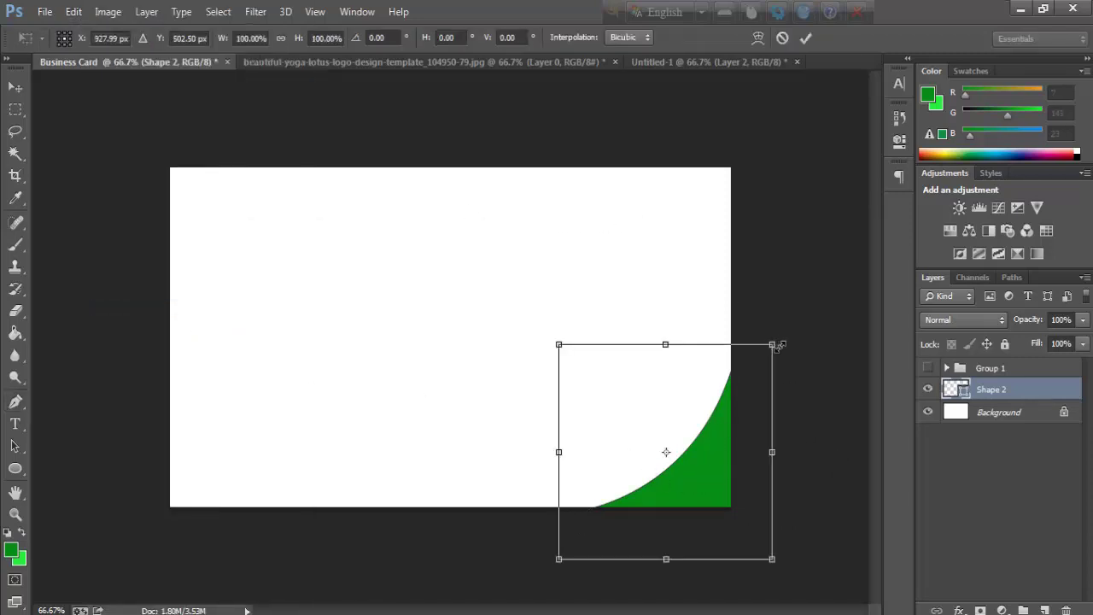
left_click_drag(779, 346, 796, 324)
left_click_drag(771, 436, 769, 430)
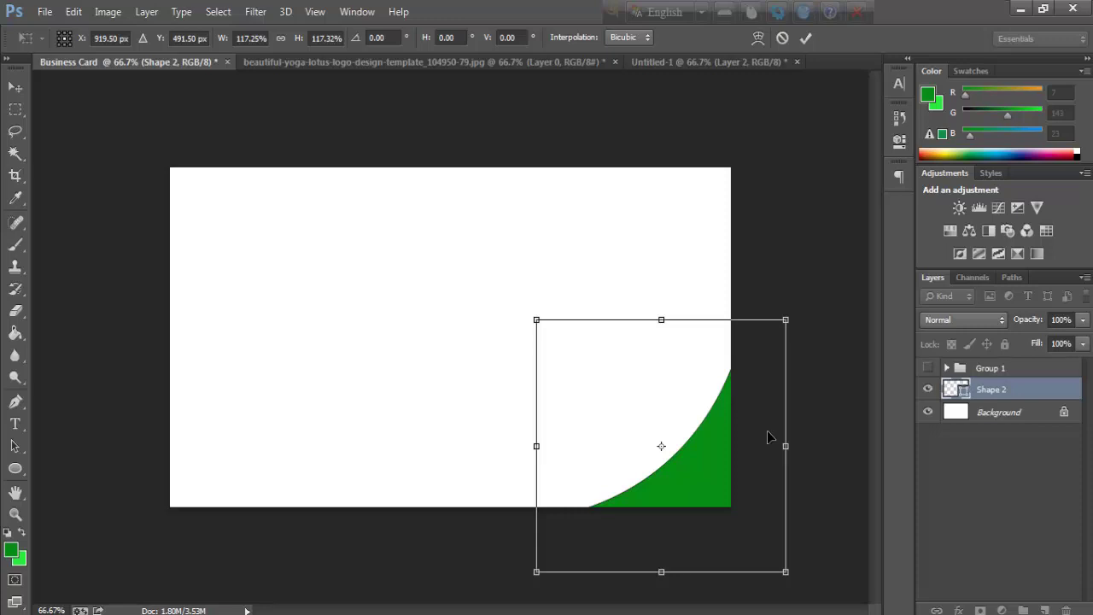
key("Return")
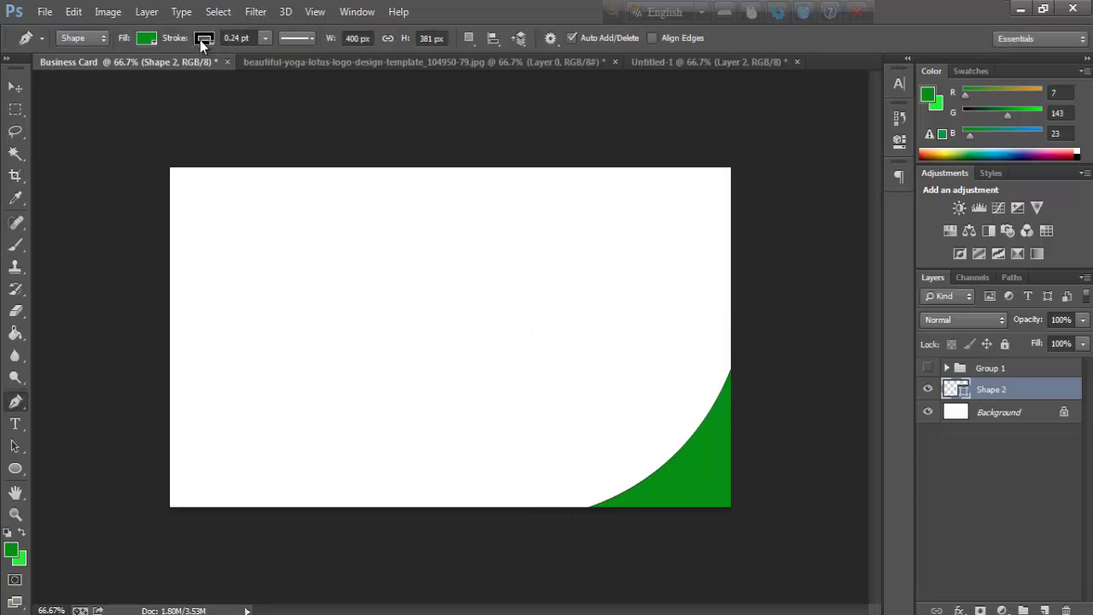
- Set the green shape's stroke to No Color
left_click(203, 39)
left_click(137, 74)
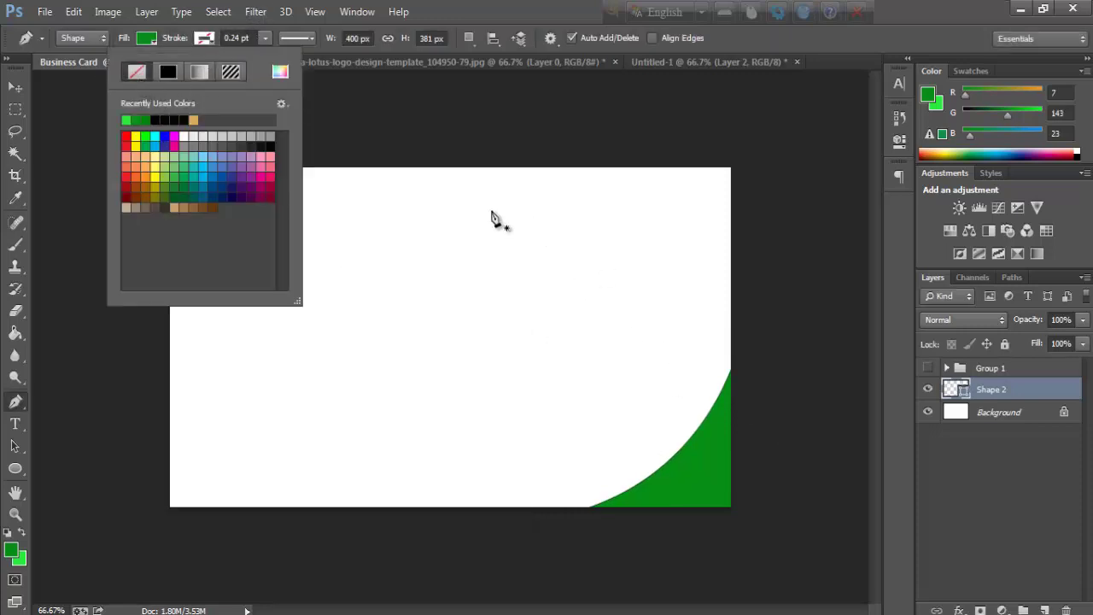
left_click(787, 302)
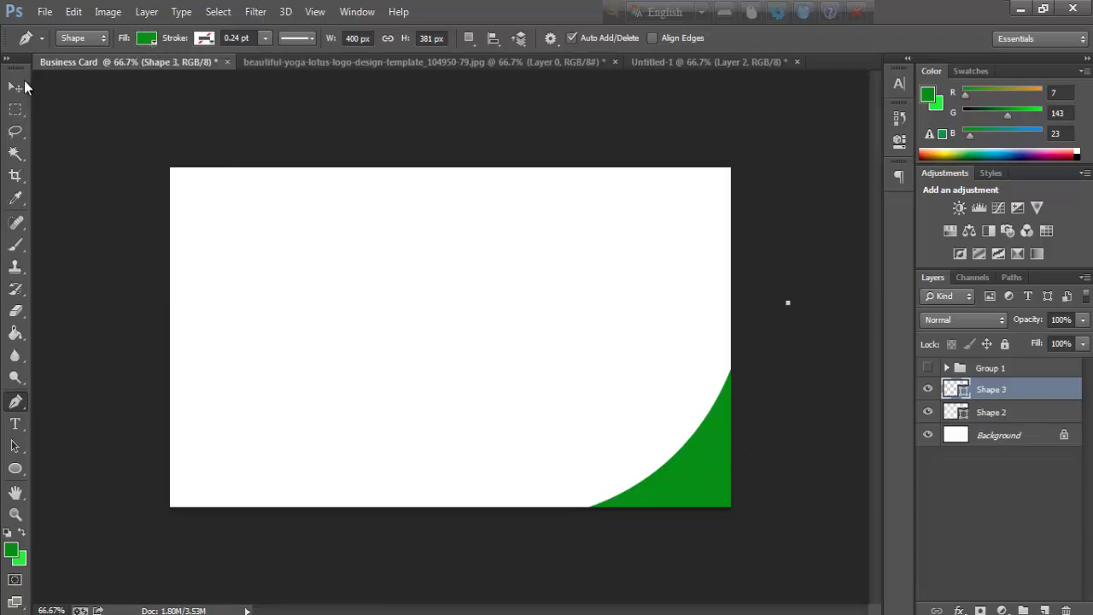
left_click(22, 86)
left_click_drag(702, 484, 695, 472)
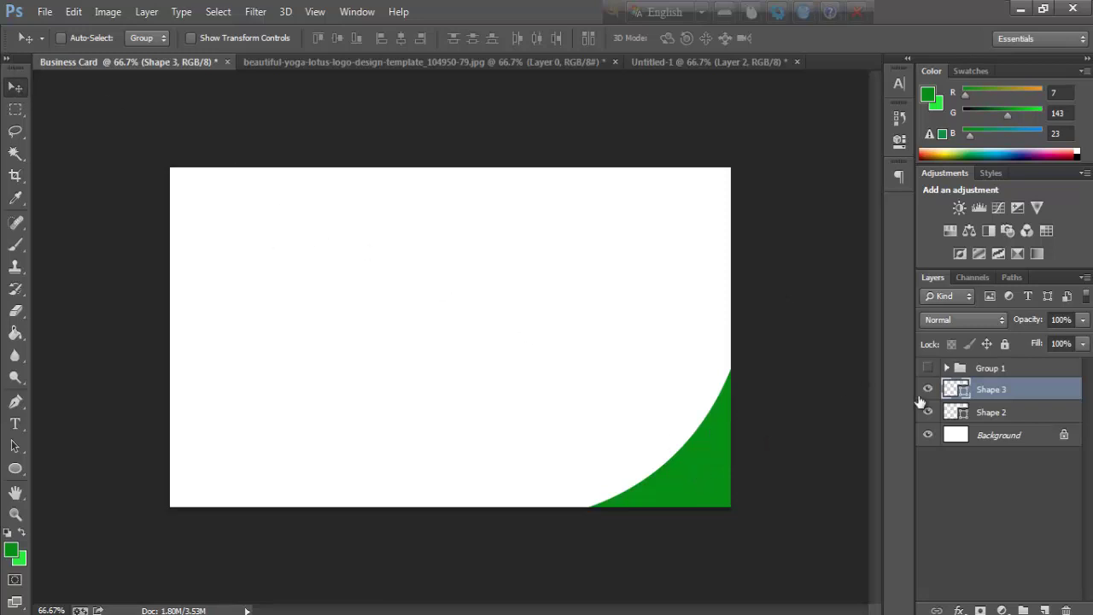
- Select Shape 2 and nudge it four steps up and left
left_click(987, 414)
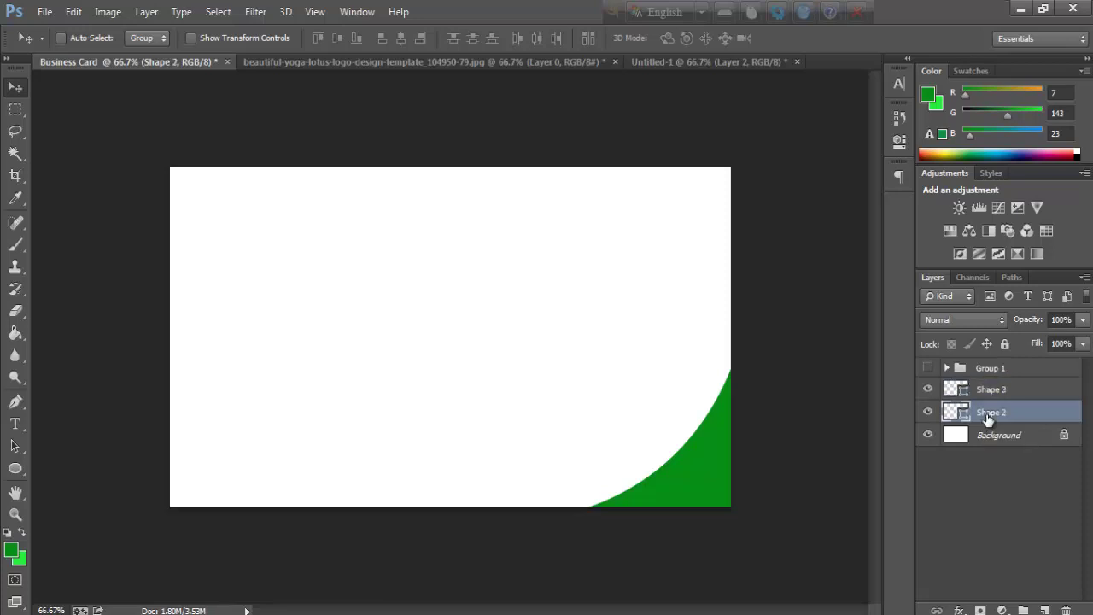
key("Left")
key("Left")
key("Left")
key("Up")
key("Up")
key("Left")
key("Left")
key("Left")
key("Up")
key("Up")
key("Left")
key("Up")
key("Up")
key("Up")
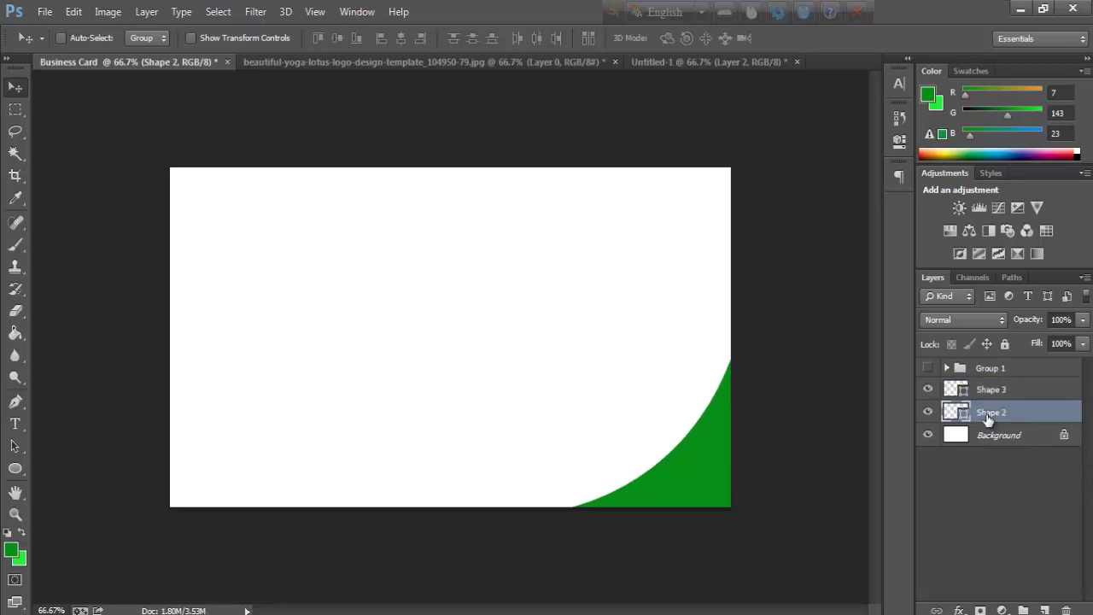
key("Left")
key("Up")
key("Up")
key("Up")
- Delete the stray Shape 3 layer and nudge Shape 2 further up-left
left_click_drag(986, 394, 1066, 610)
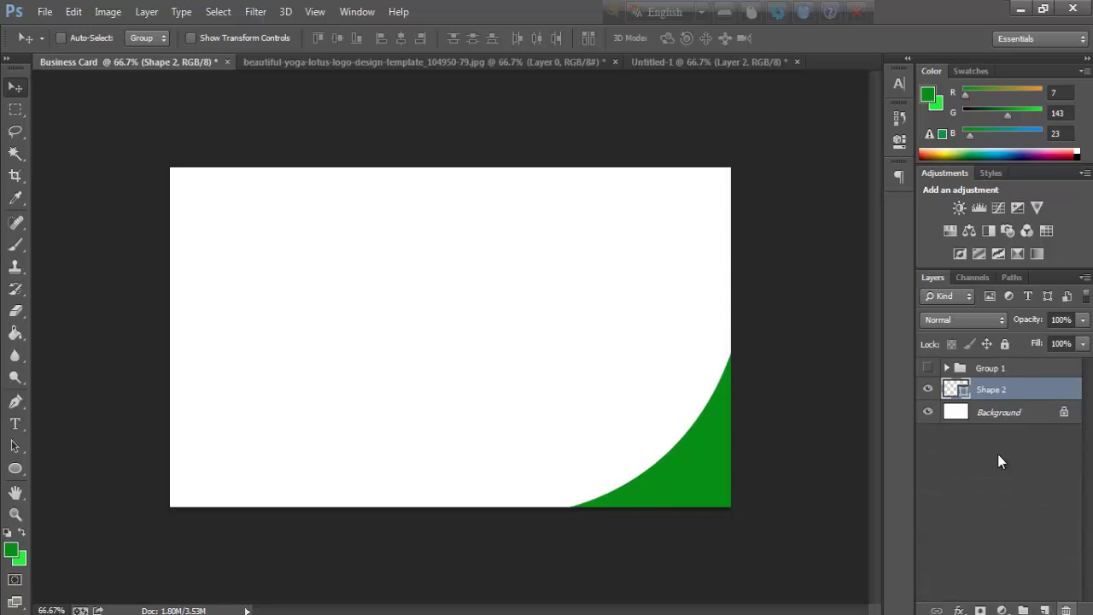
key("Left")
key("Left")
key("Left")
key("Up")
key("Up")
key("Up")
key("Left")
key("Left")
key("Up")
key("Up")
key("Up")
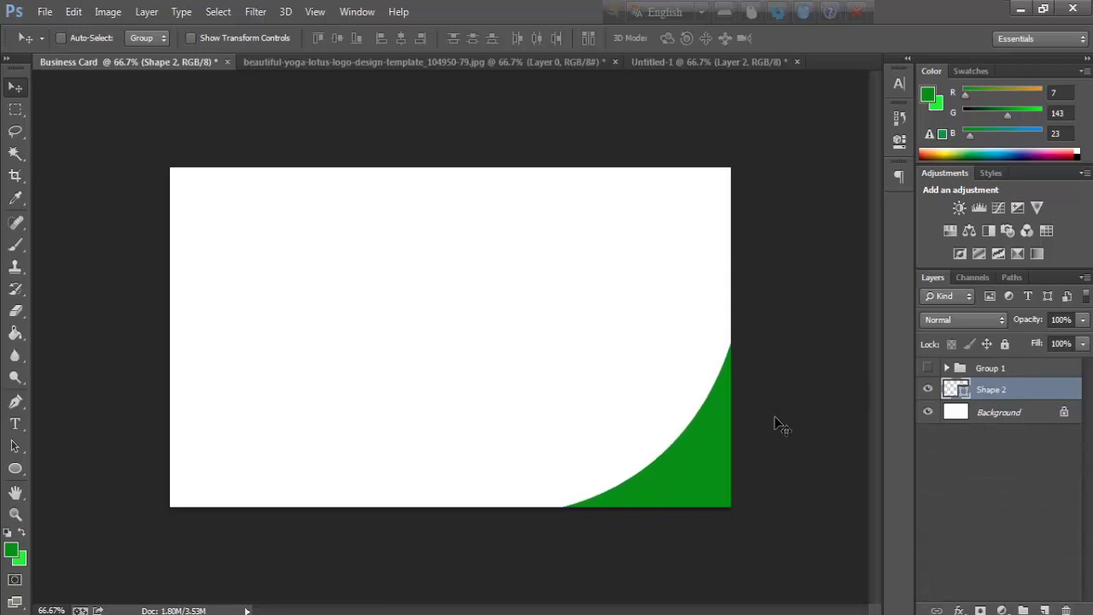
key("Down")
key("Down")
- Duplicate the Shape 2 layer as Shape 2 copy
key("Down")
key("Down")
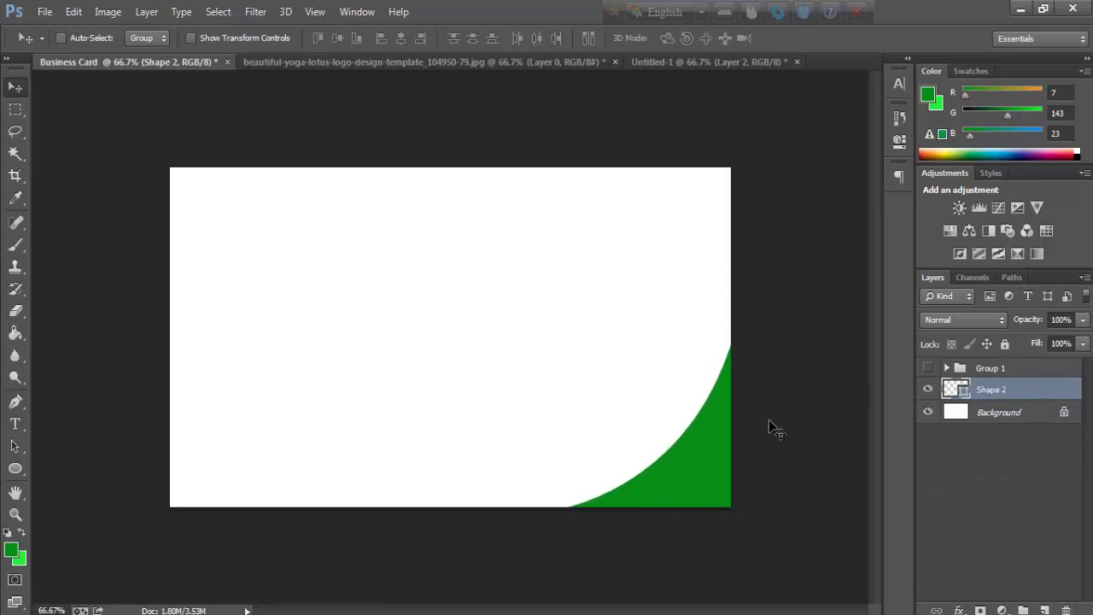
key("Down")
key("Down")
key("Down")
key("Down")
key("Down")
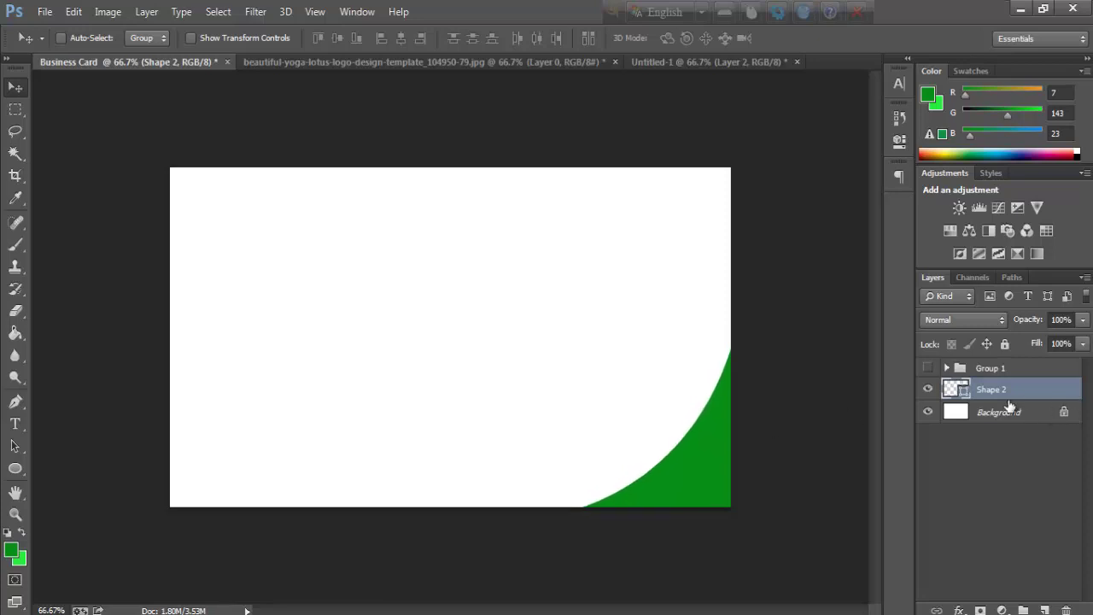
right_click(975, 386)
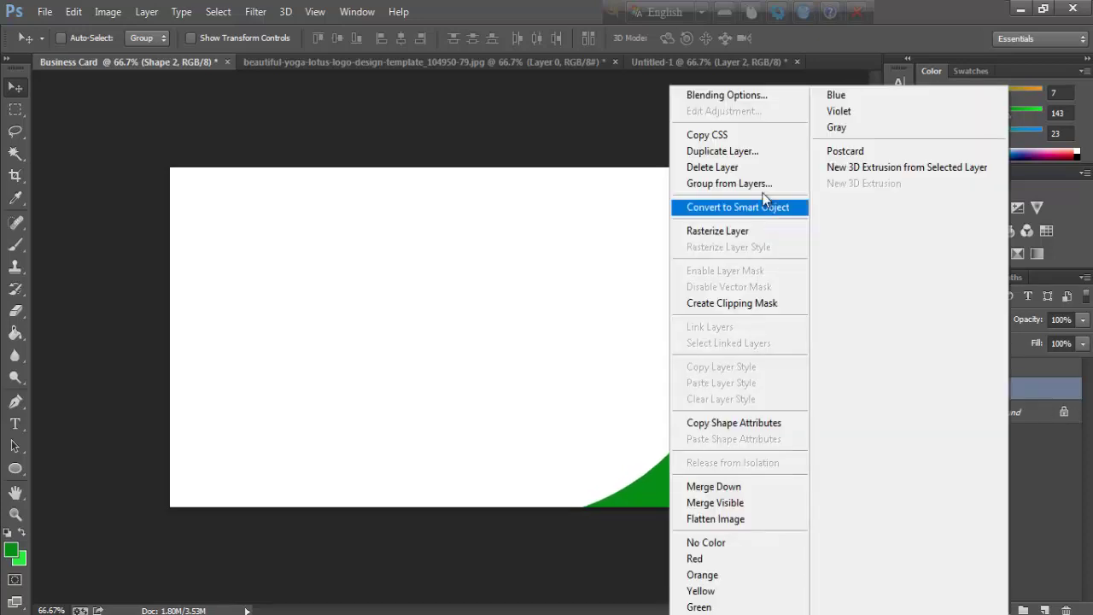
left_click(725, 153)
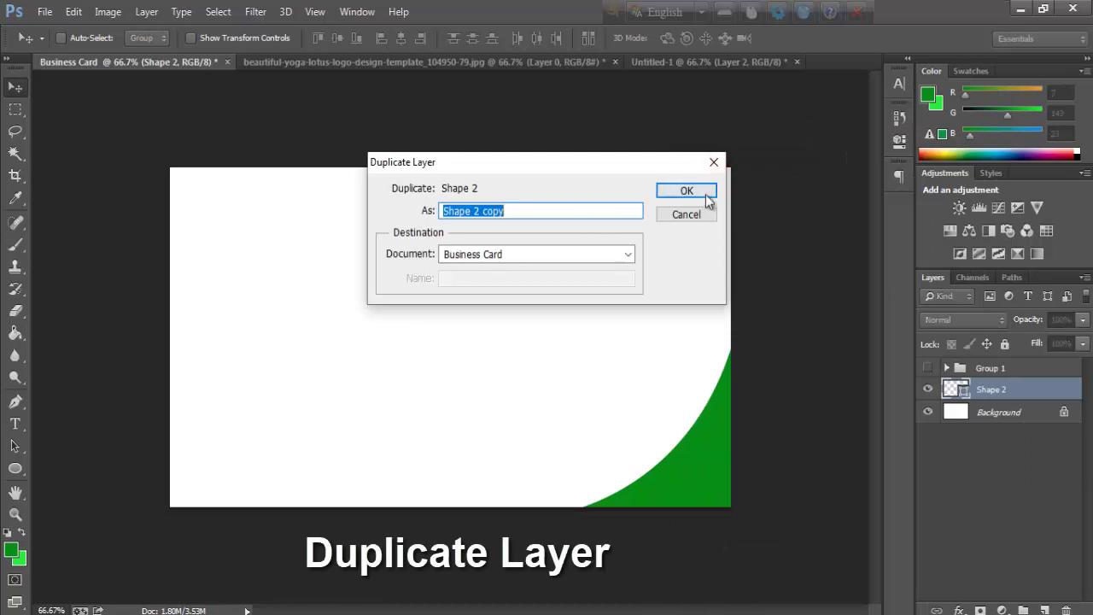
left_click(706, 192)
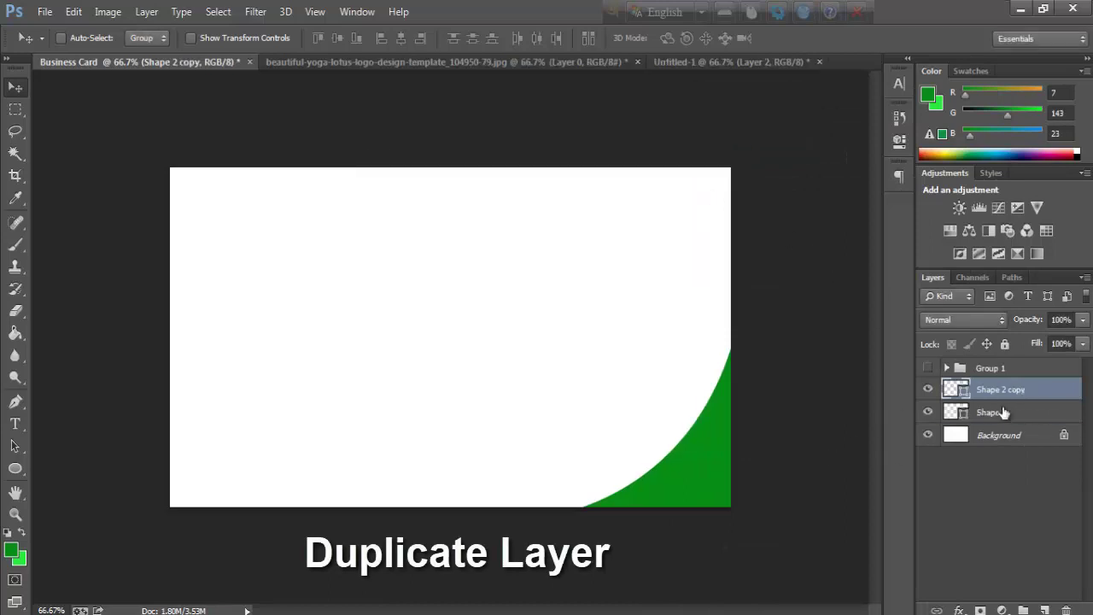
- Offset the original Shape 2 upward and fill it with bright green 25ed3d
left_click(987, 415)
left_click_drag(694, 441, 695, 435)
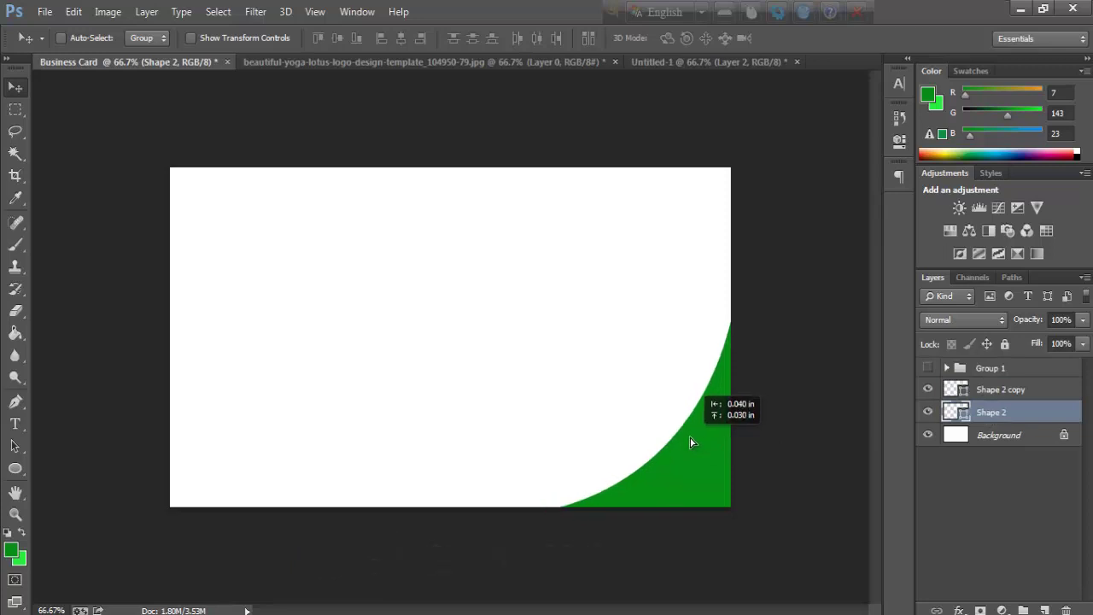
left_click_drag(696, 441, 696, 432)
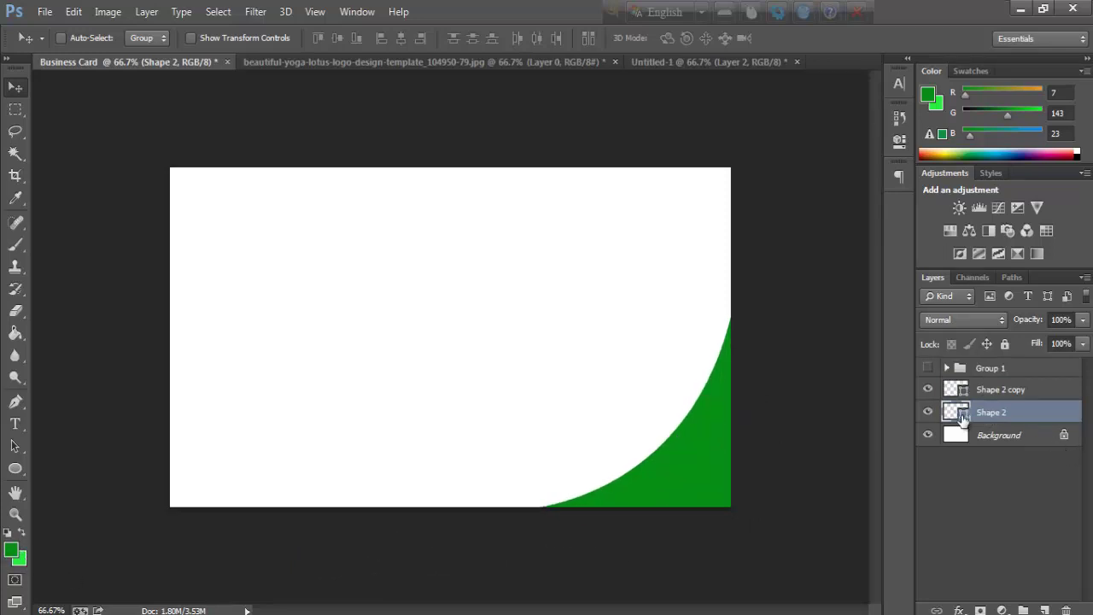
double_click(955, 412)
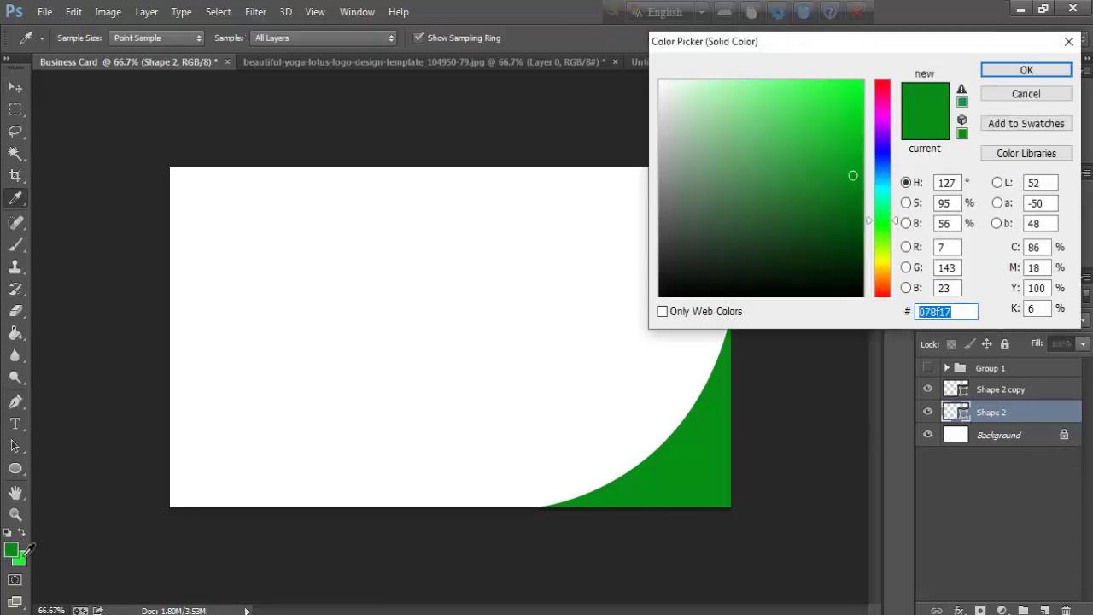
left_click(24, 555)
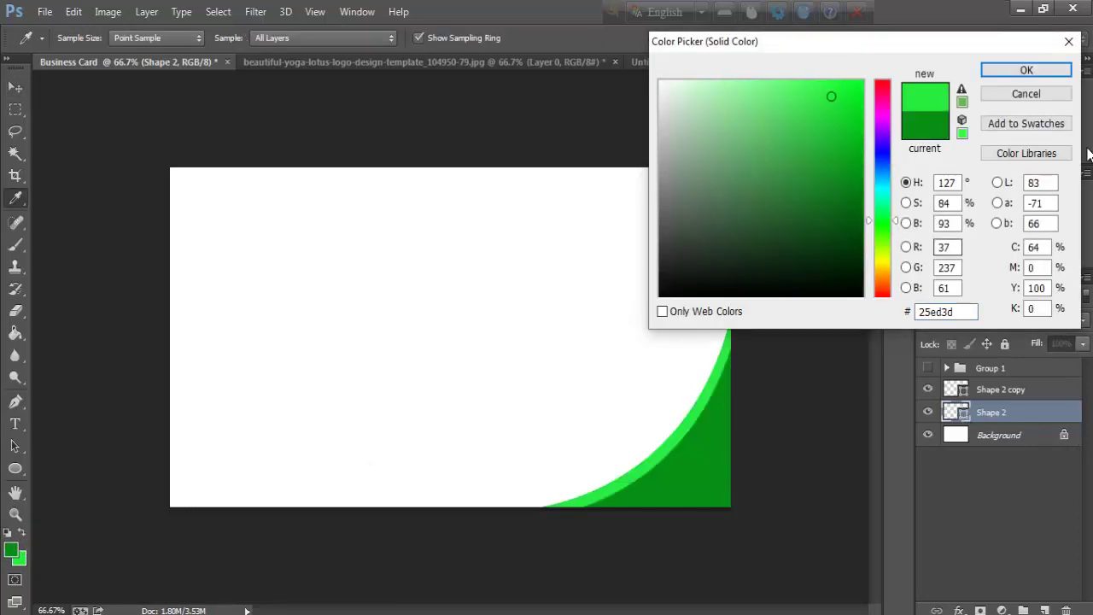
left_click(1026, 74)
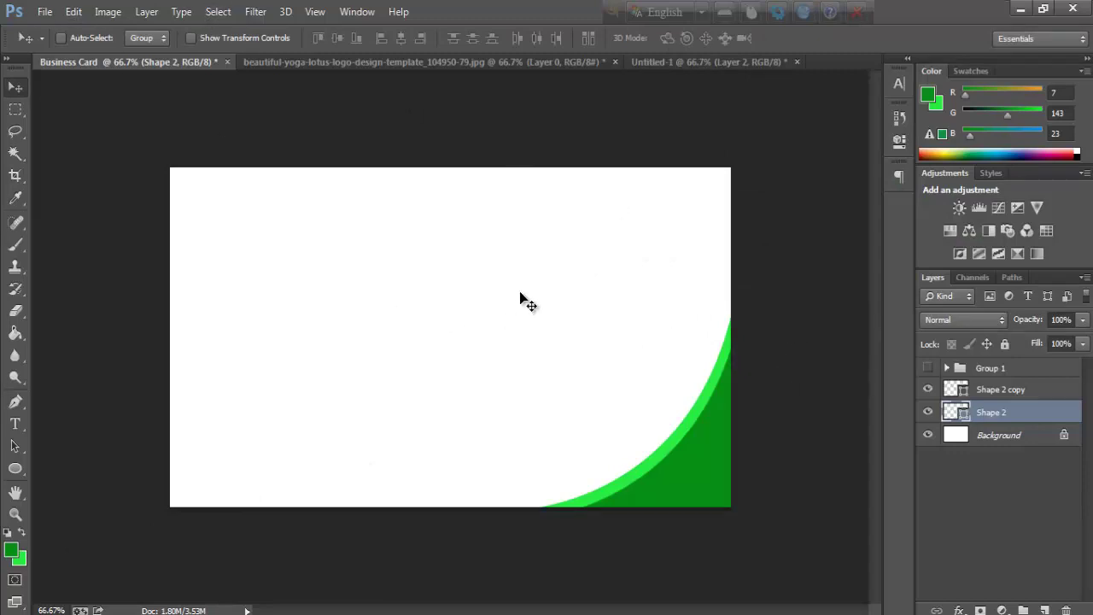
- Skew the light green shape's top edge and reposition it slightly
key("ctrl+t")
right_click(727, 353)
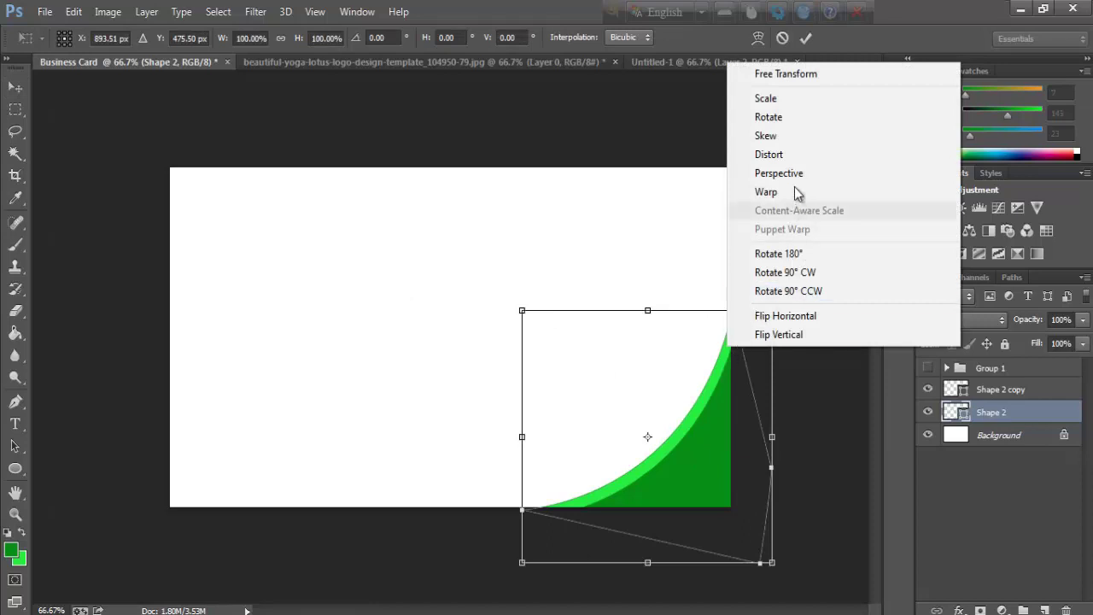
left_click(780, 138)
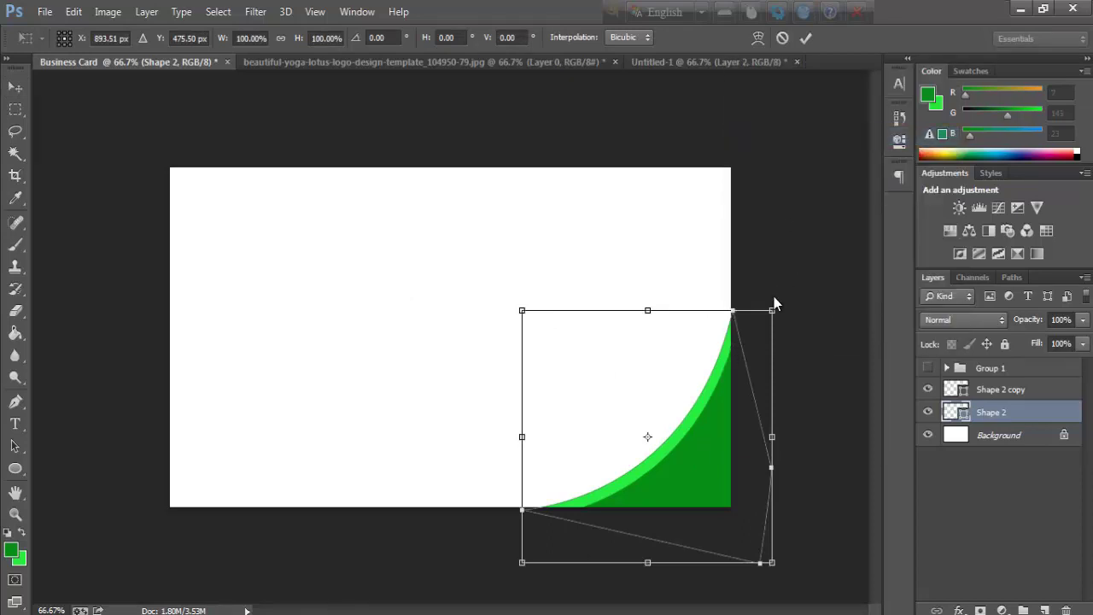
left_click_drag(733, 314, 774, 329)
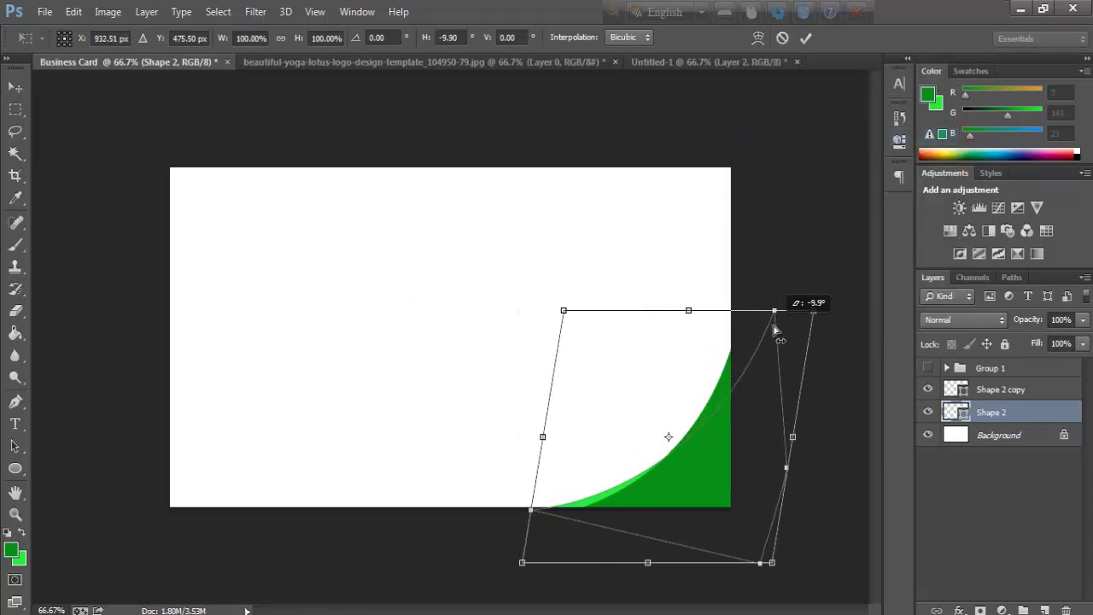
left_click_drag(735, 454, 710, 448)
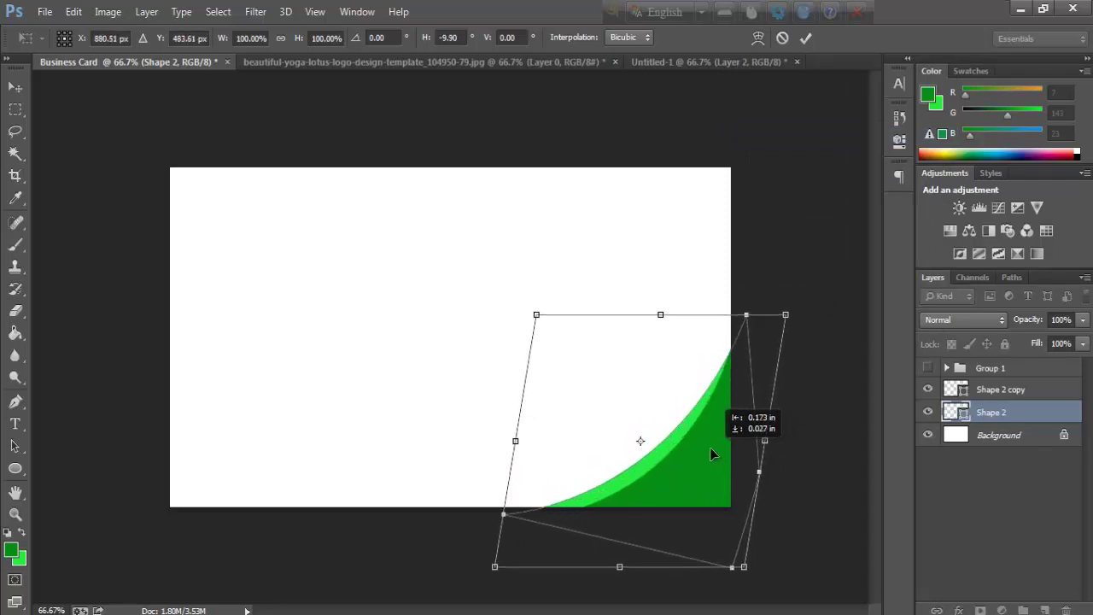
left_click_drag(713, 448, 724, 448)
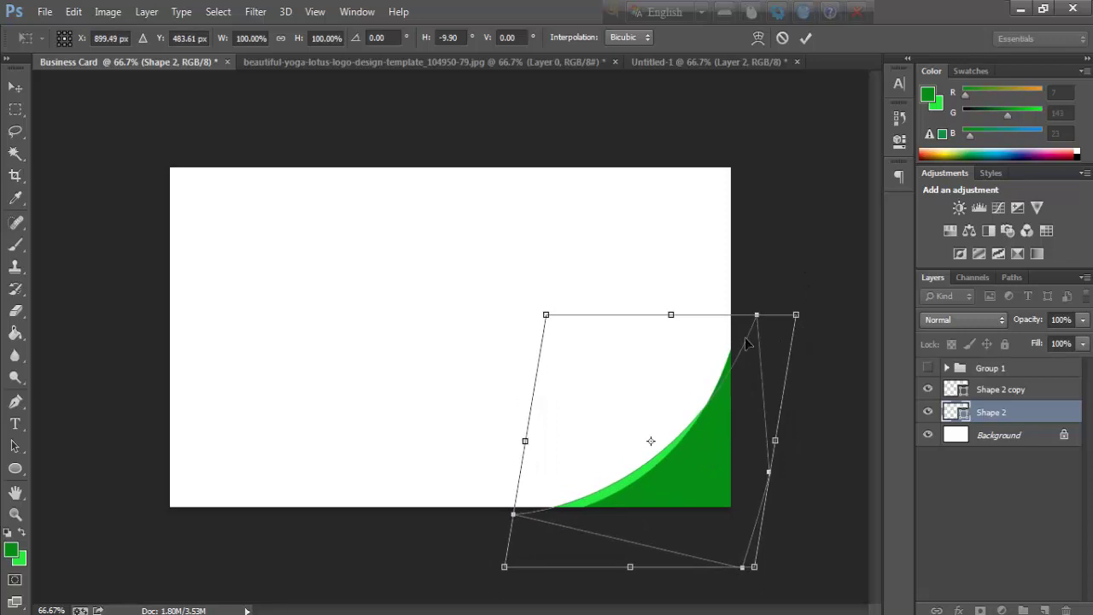
key("Return")
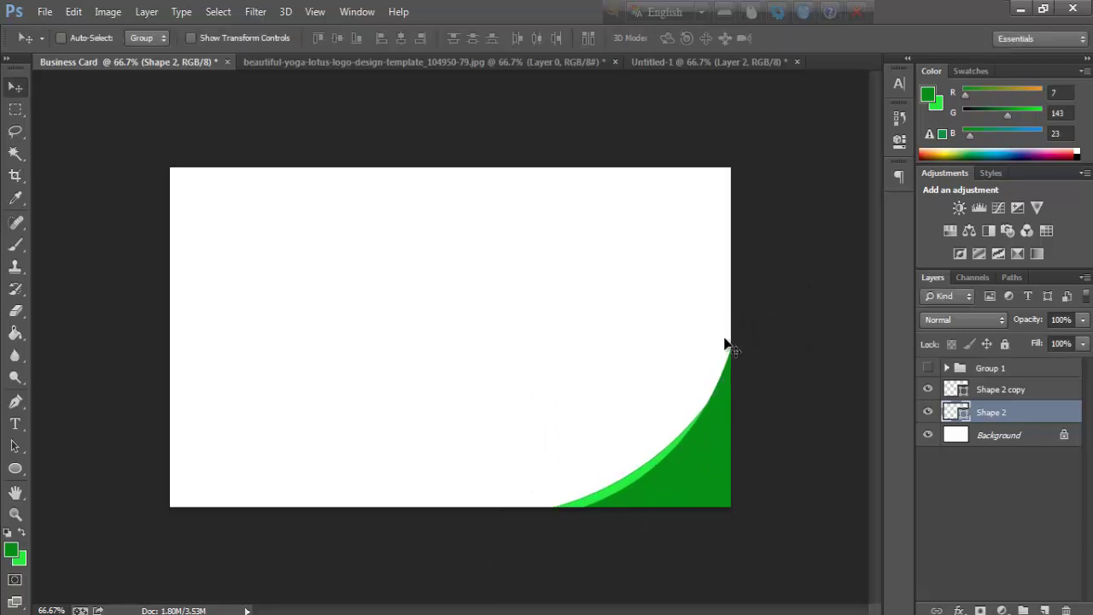
- Rotate the copied curves about 177° and place them in the card's top-left corner
key("ctrl+t")
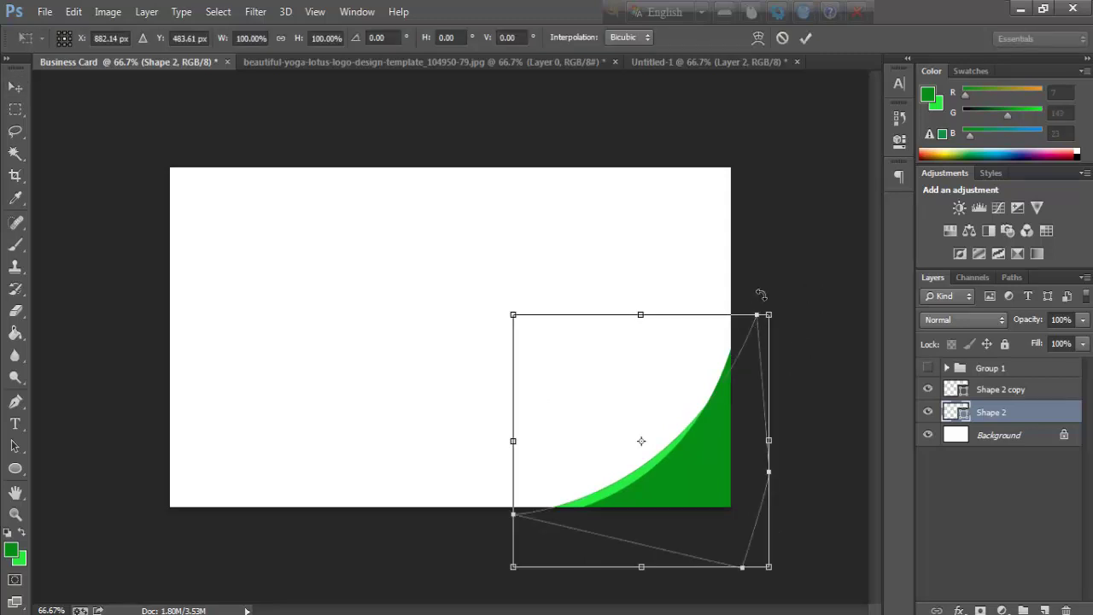
left_click_drag(760, 295, 765, 298)
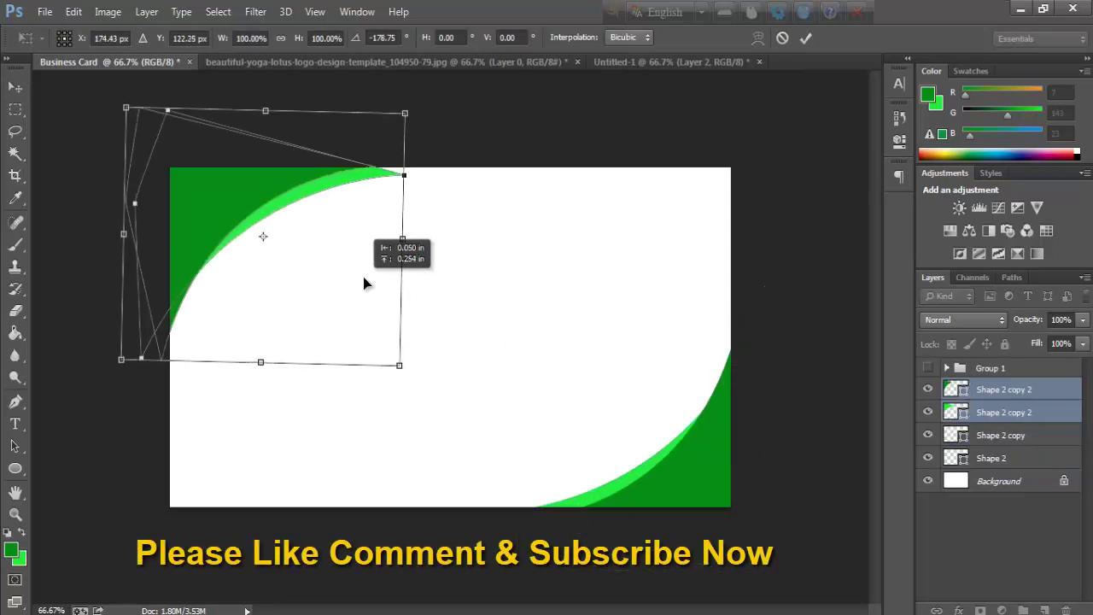
mouse_move(454, 127)
left_mouse_down()
mouse_move(450, 100)
mouse_move(450, 115)
left_mouse_up()
left_click_drag(383, 253, 374, 249)
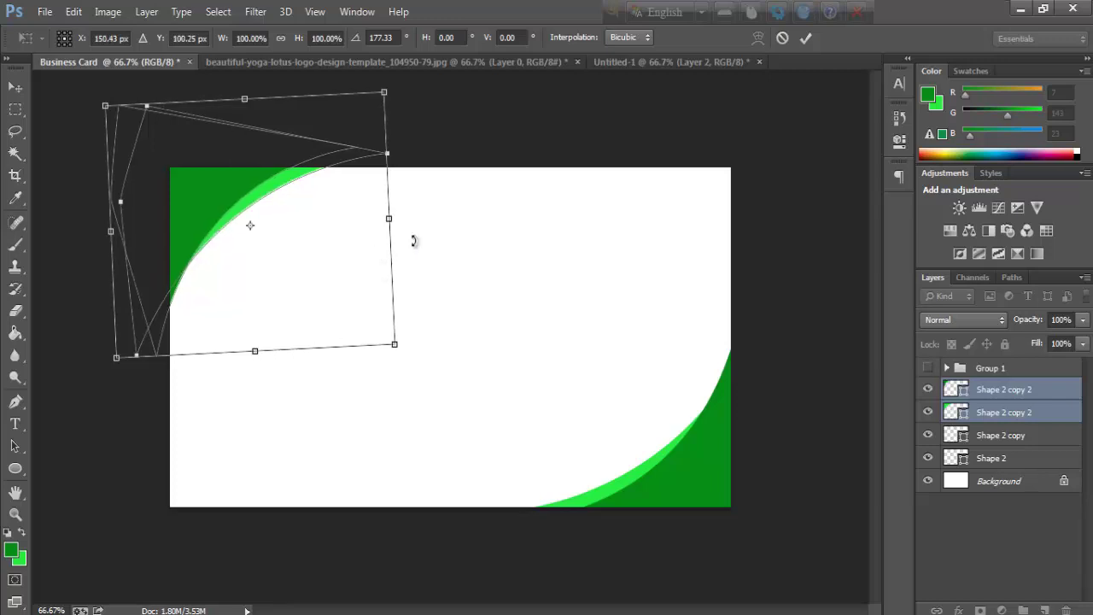
key("Down")
key("Down")
key("Down")
key("Right")
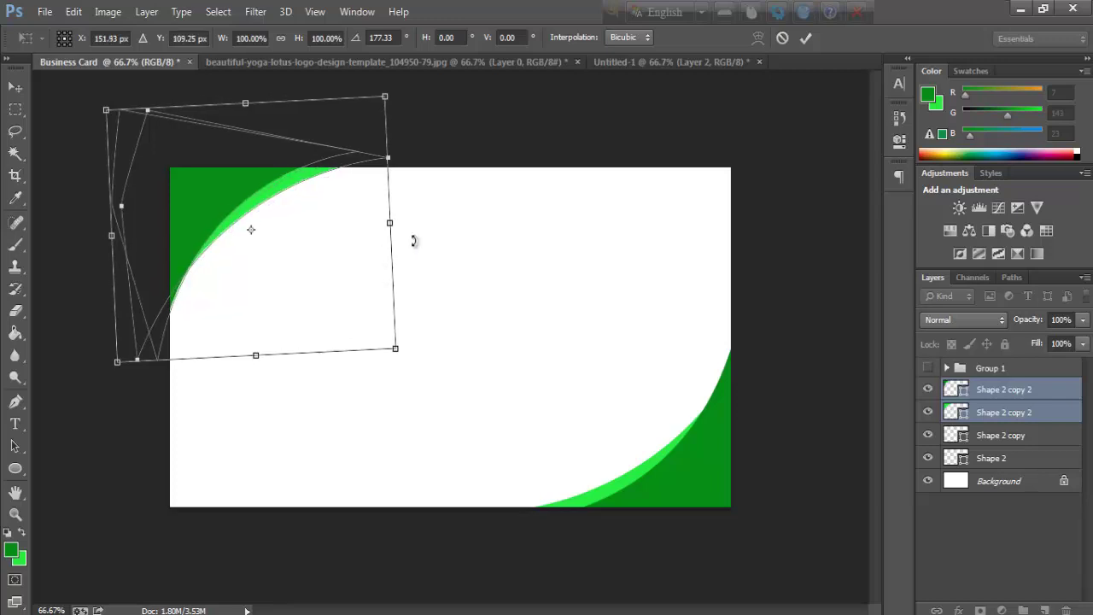
key("Right")
key("Right")
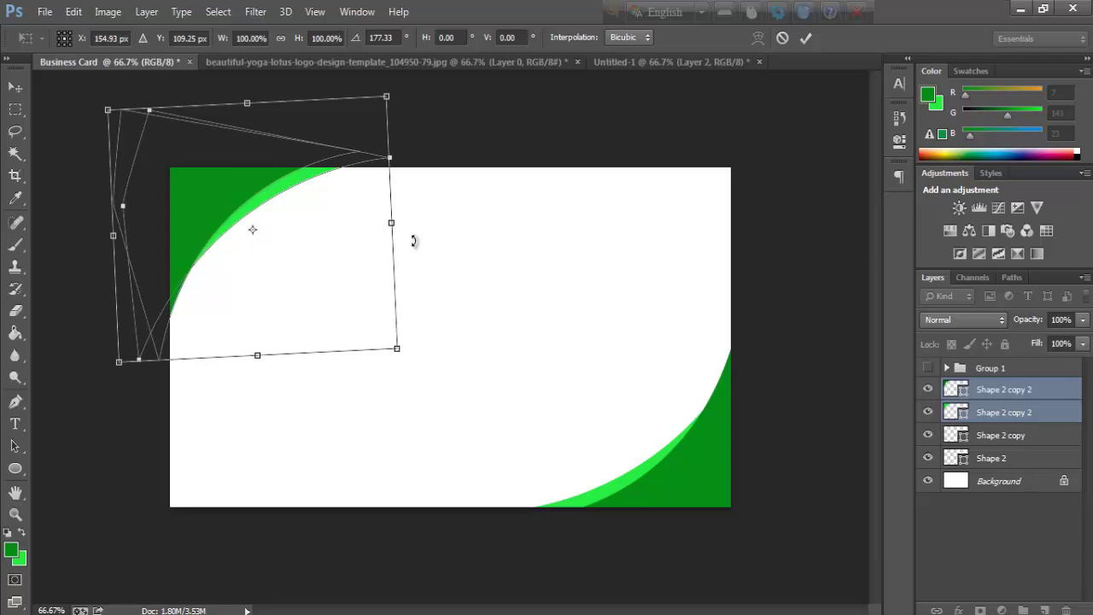
key("Return")
left_click(555, 62)
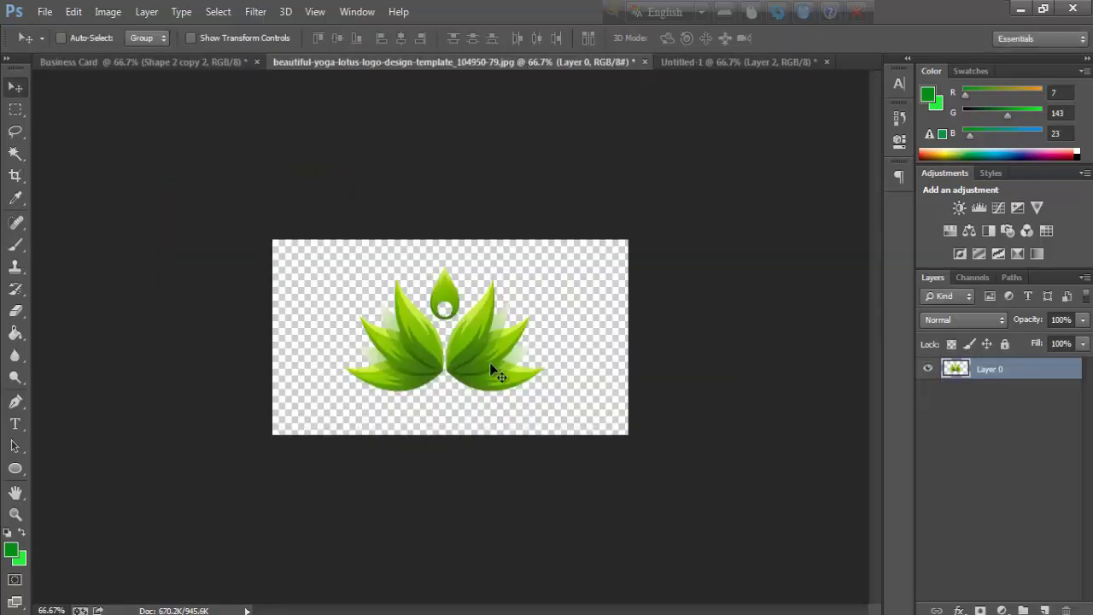
- Bring the lotus logo into the card and give it a 100% opacity drop shadow
mouse_move(495, 371)
left_mouse_down()
mouse_move(131, 58)
mouse_move(433, 314)
mouse_move(447, 298)
mouse_move(458, 336)
left_mouse_up()
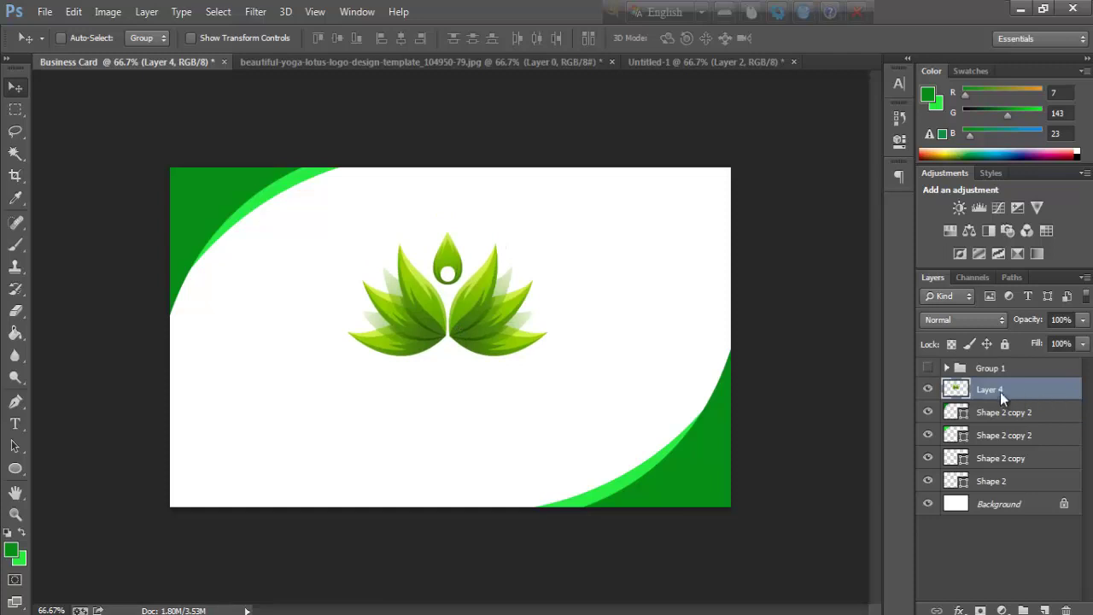
right_click(1059, 391)
left_click(756, 97)
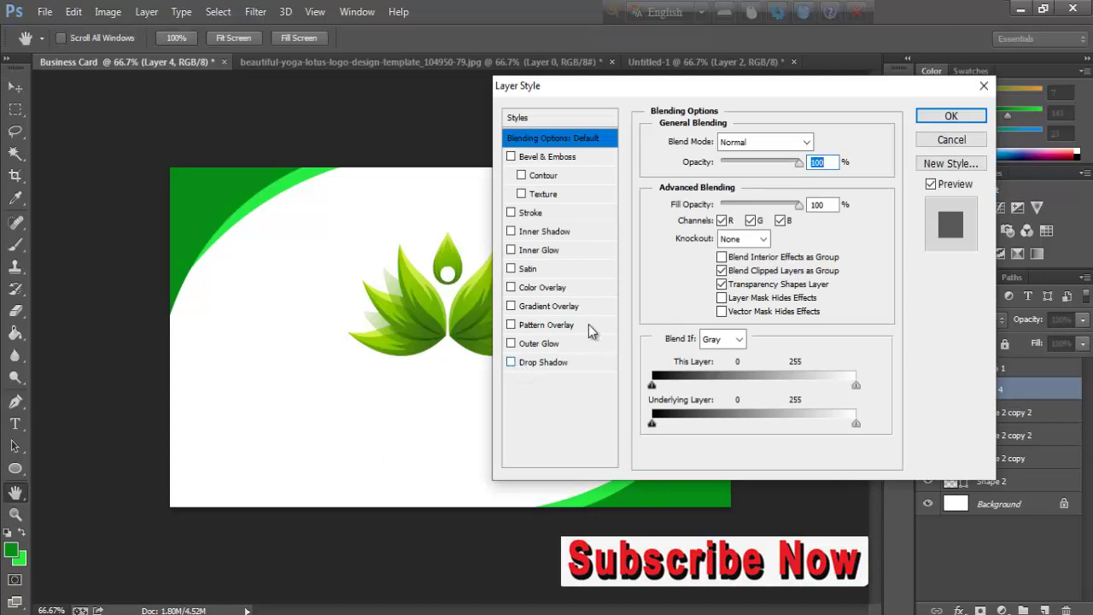
left_click(543, 362)
left_click_drag(779, 90, 896, 79)
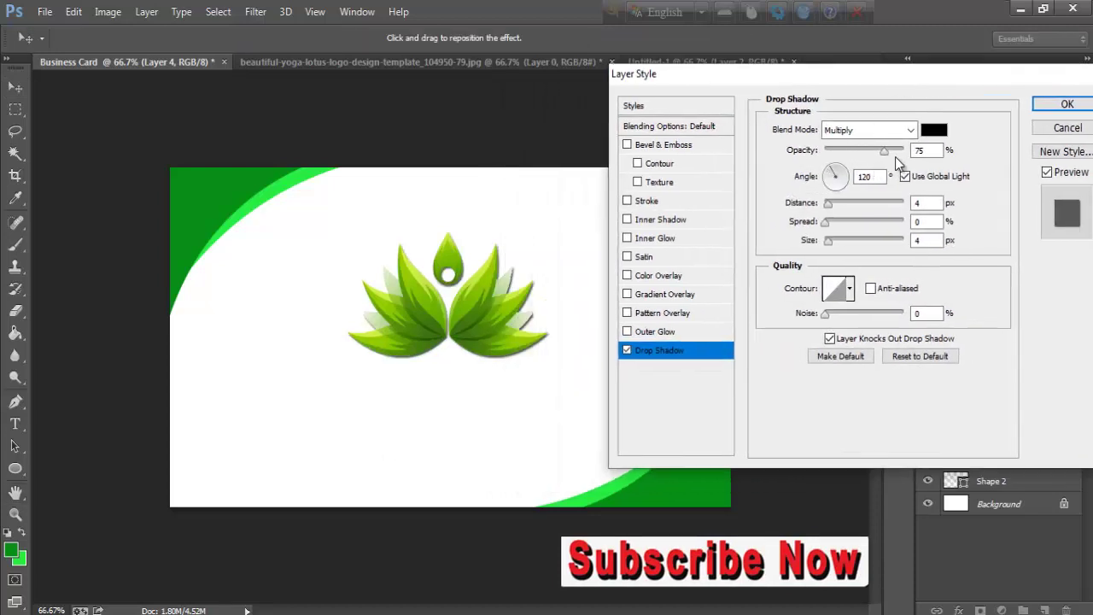
left_click_drag(884, 151, 907, 151)
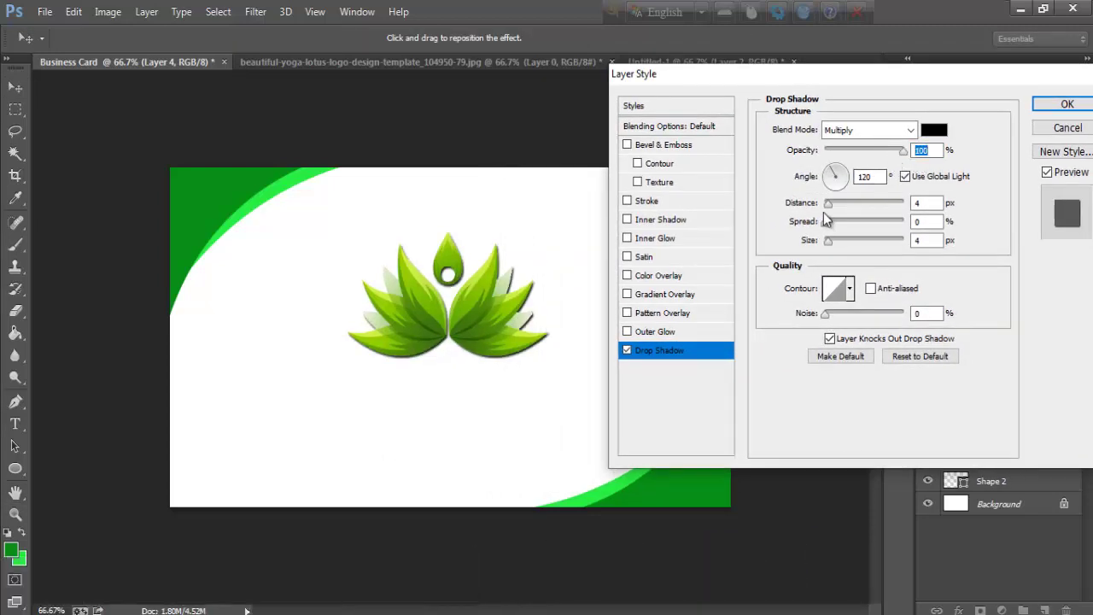
left_click_drag(830, 206, 830, 208)
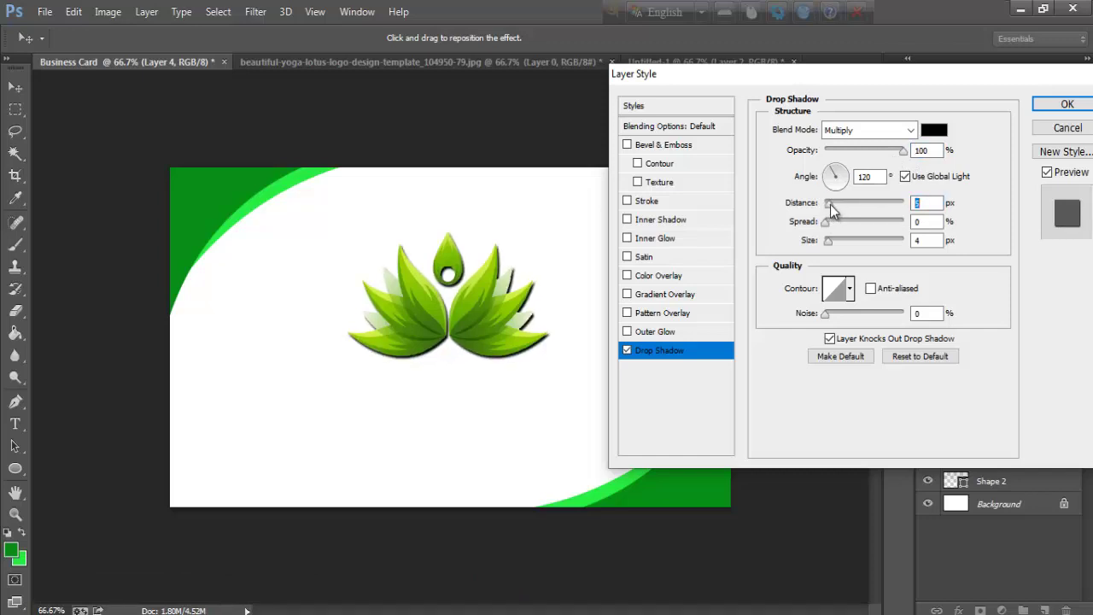
left_click(1068, 104)
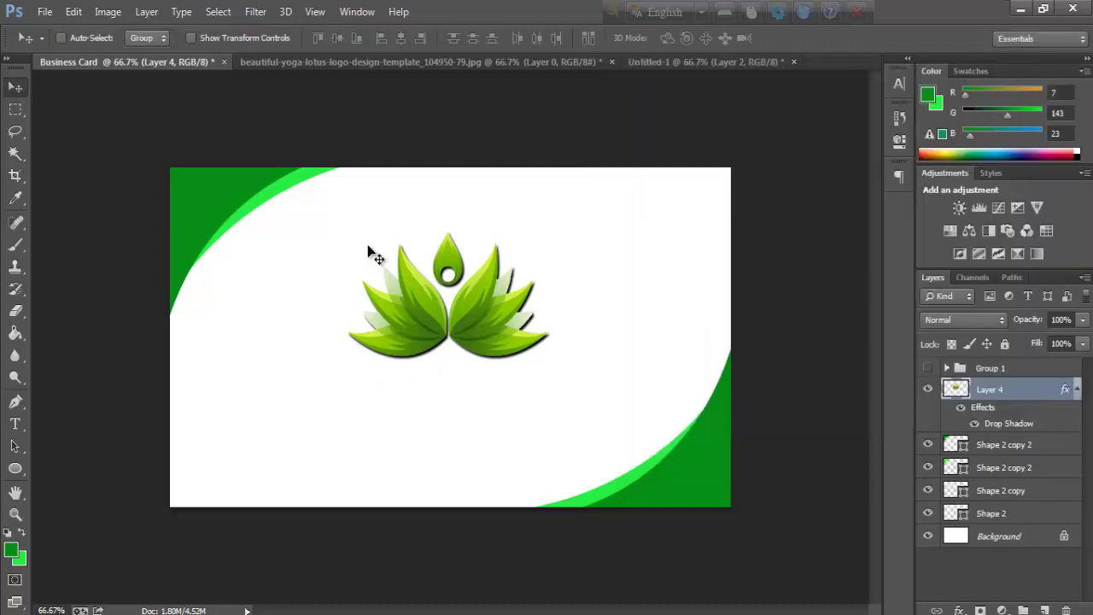
- Scale the lotus logo to about 82% and move it near the top centre
key("ctrl+t")
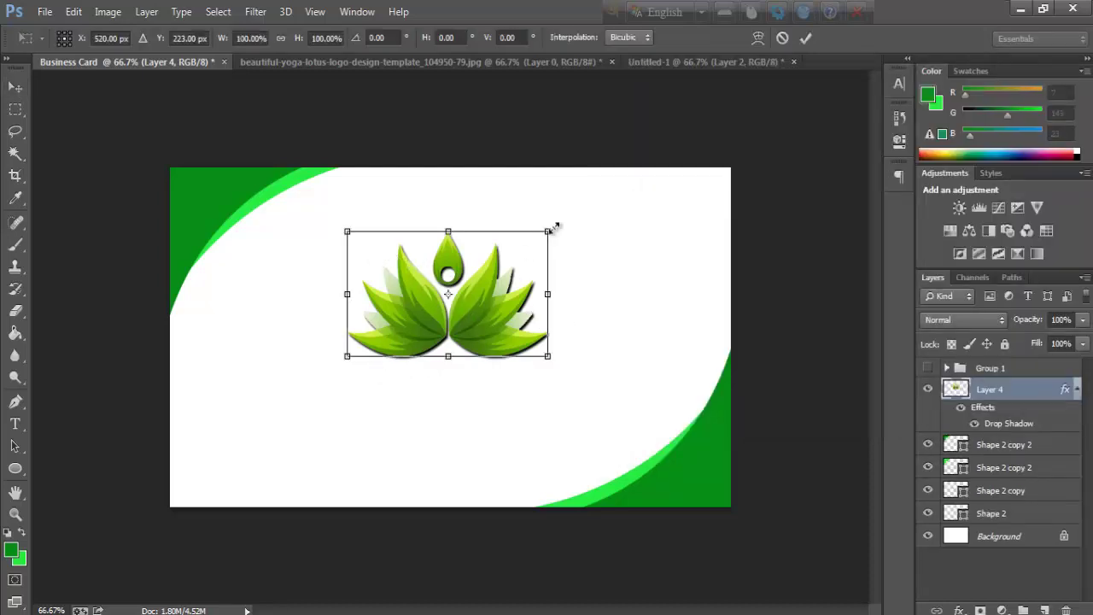
left_click_drag(549, 229, 531, 244)
left_click_drag(511, 293, 512, 294)
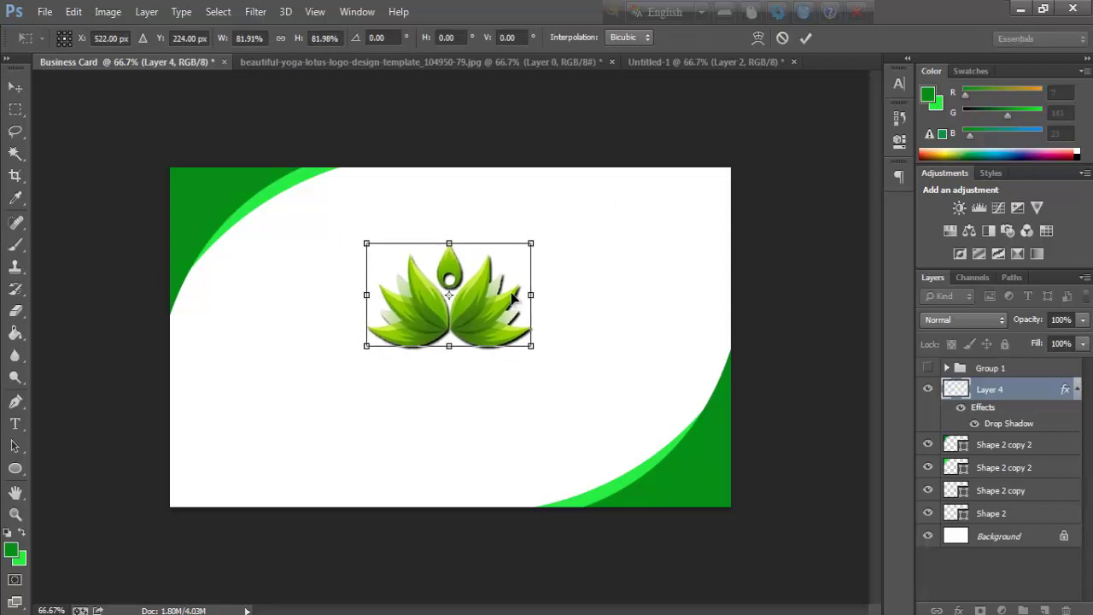
left_click_drag(465, 320, 474, 299)
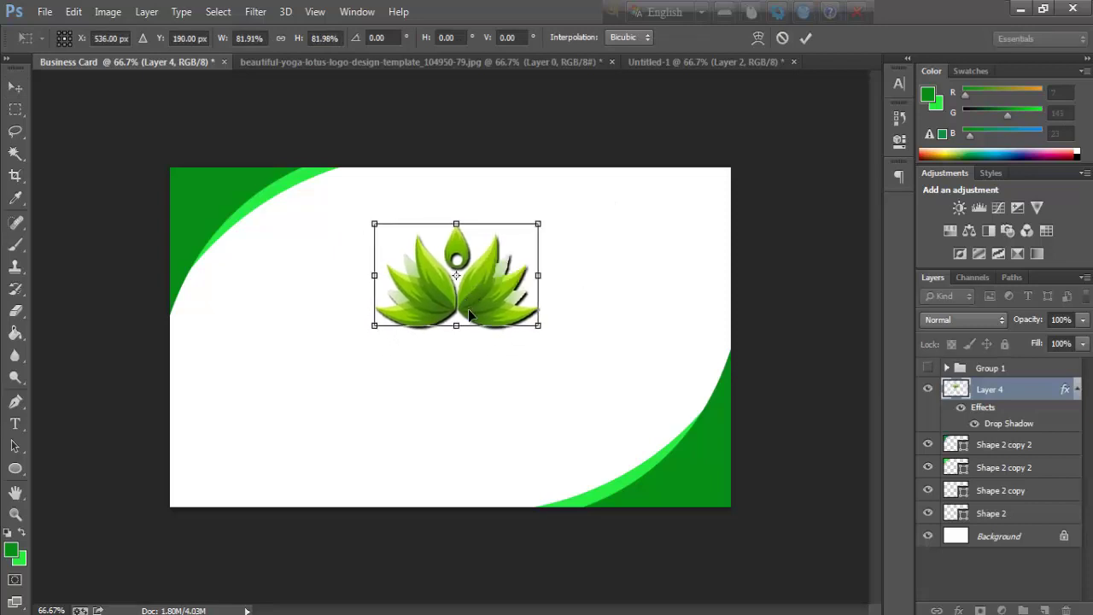
key("Return")
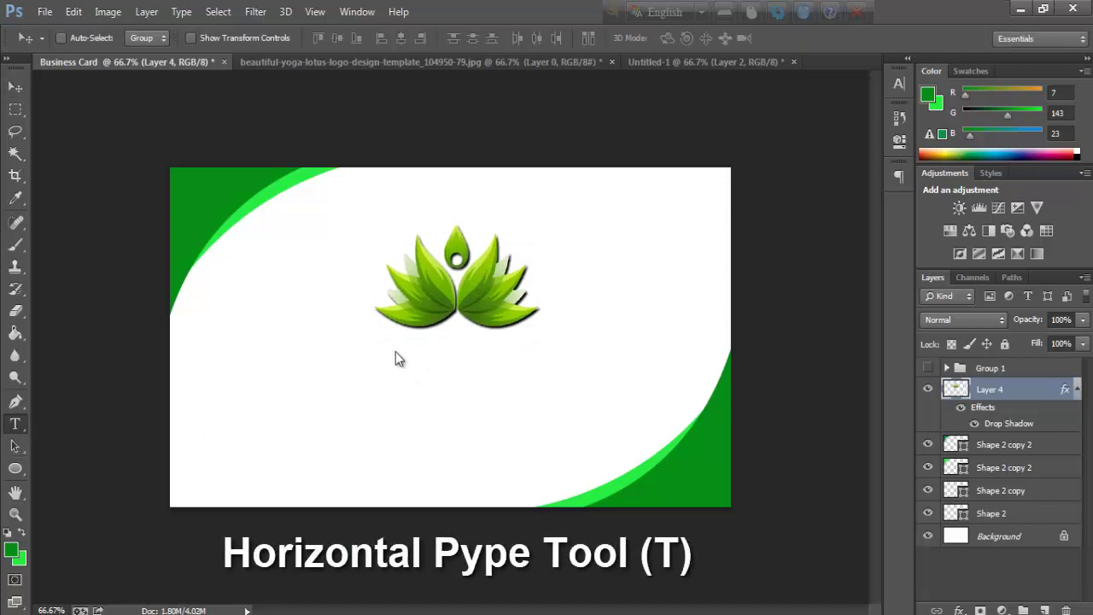
- Type EMERALD GREEN below the logo and set it to Arial Bold
left_click(397, 355)
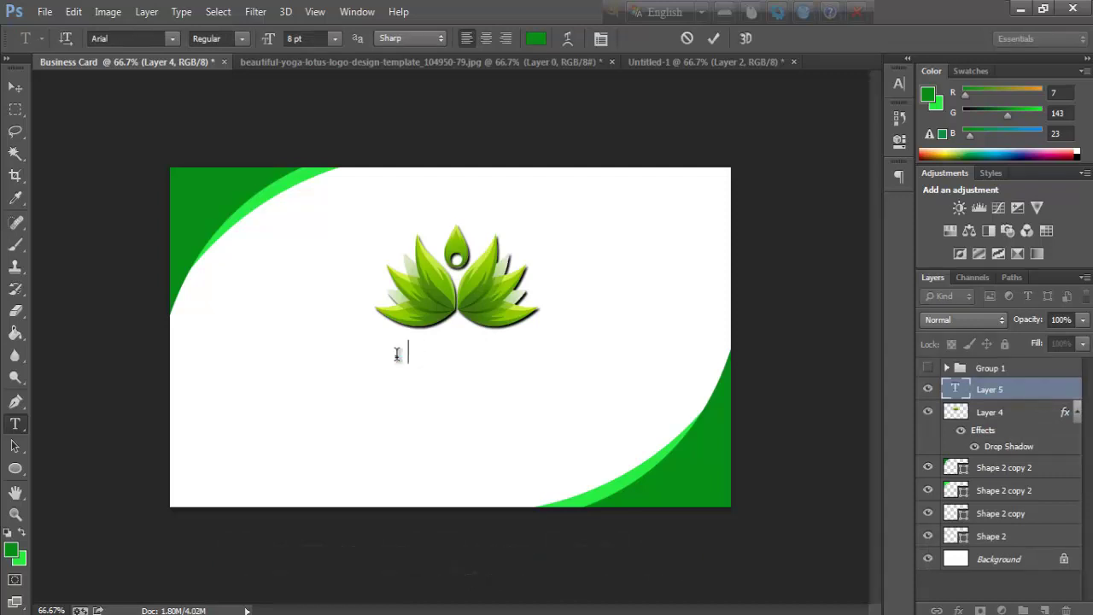
type("EM")
type("ERALD ")
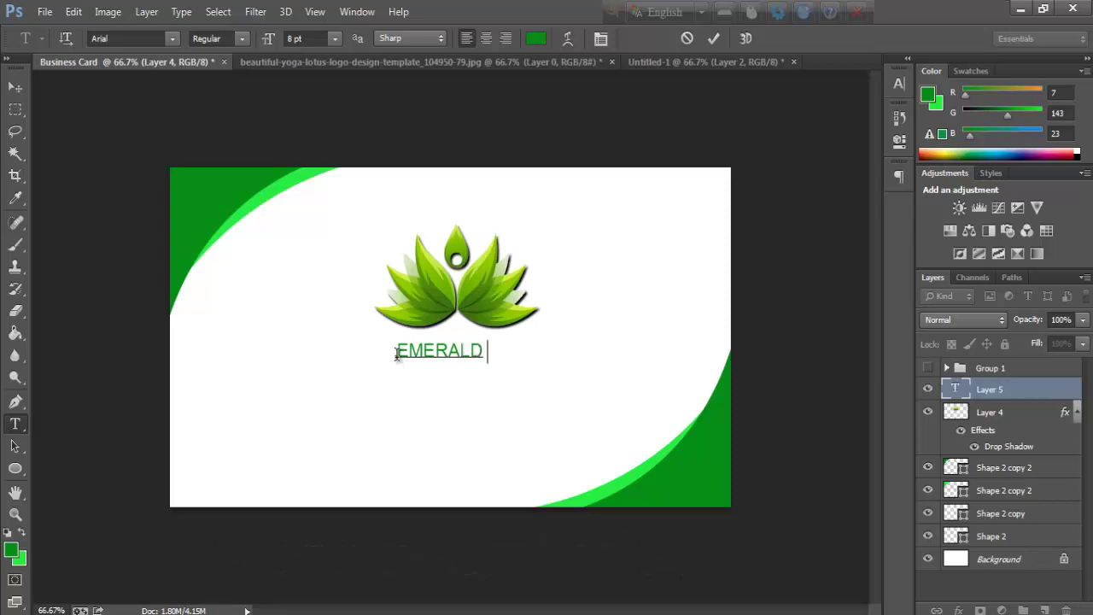
type("GR")
type("EEN")
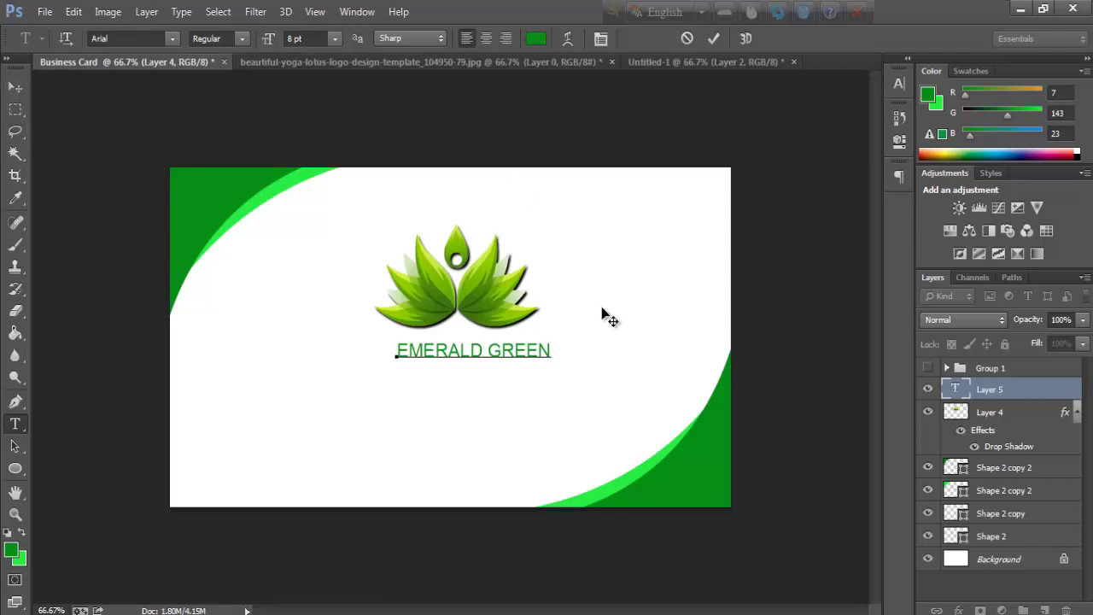
left_click_drag(554, 356, 327, 362)
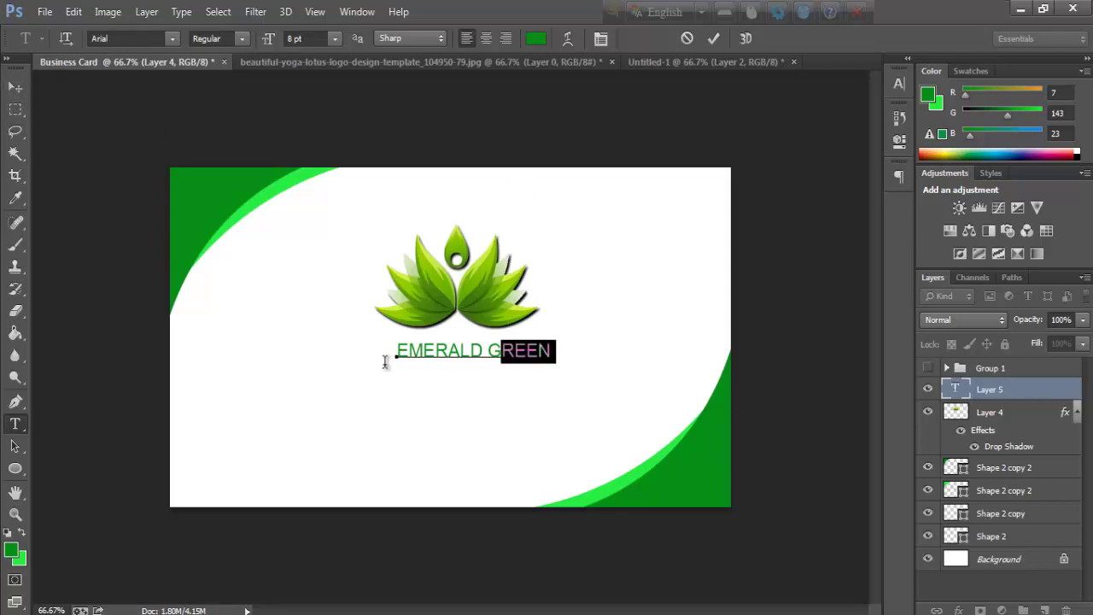
left_click(242, 38)
left_click(213, 95)
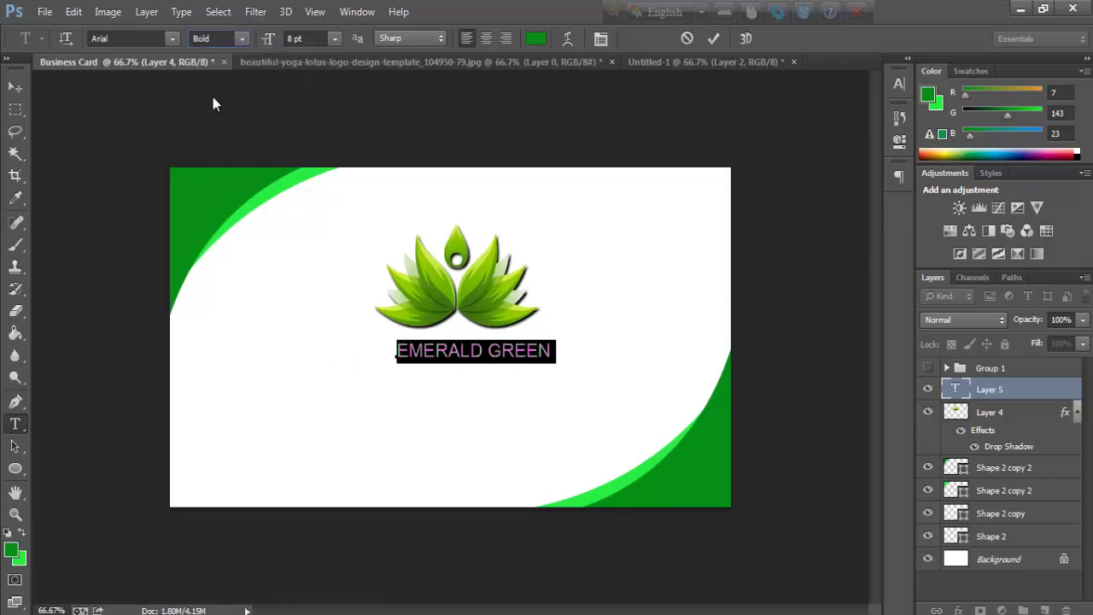
left_click(600, 38)
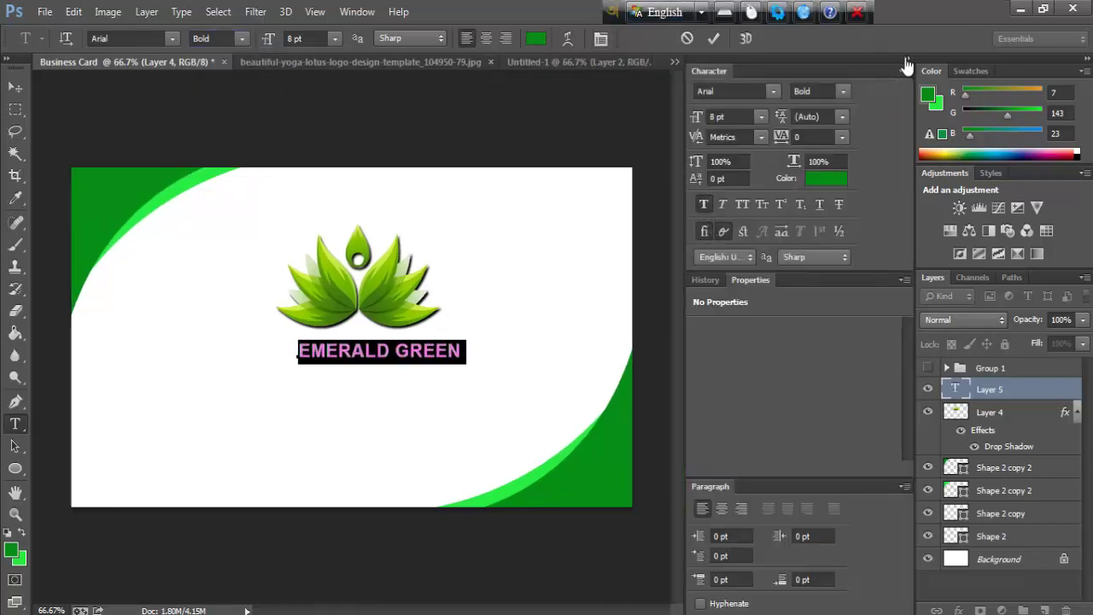
left_click(905, 59)
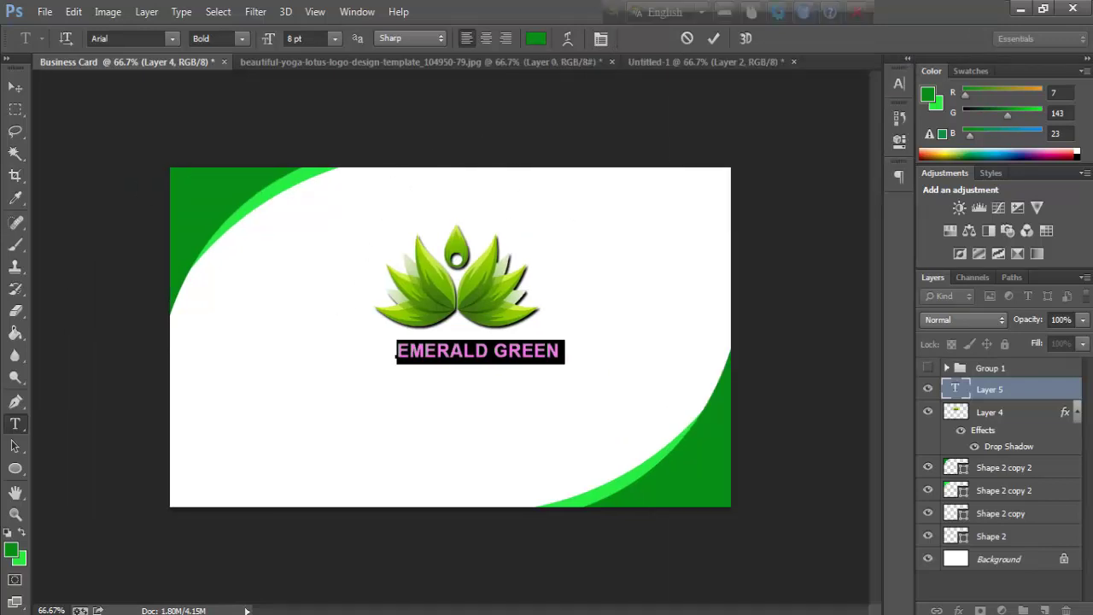
left_click(75, 12)
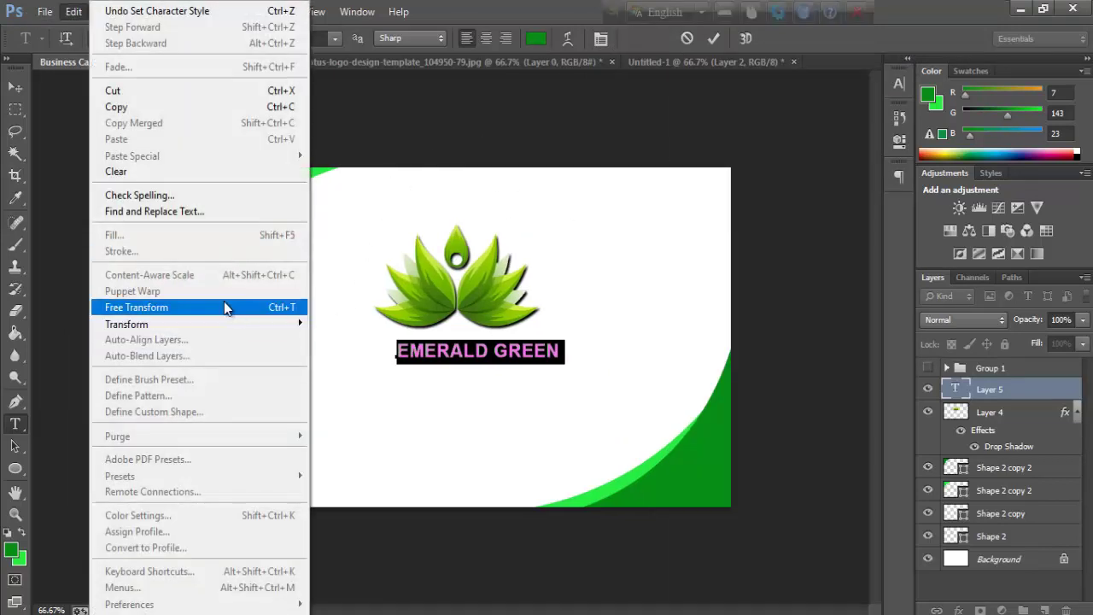
- Scale the EMERALD GREEN heading up to about 129%
left_click(223, 307)
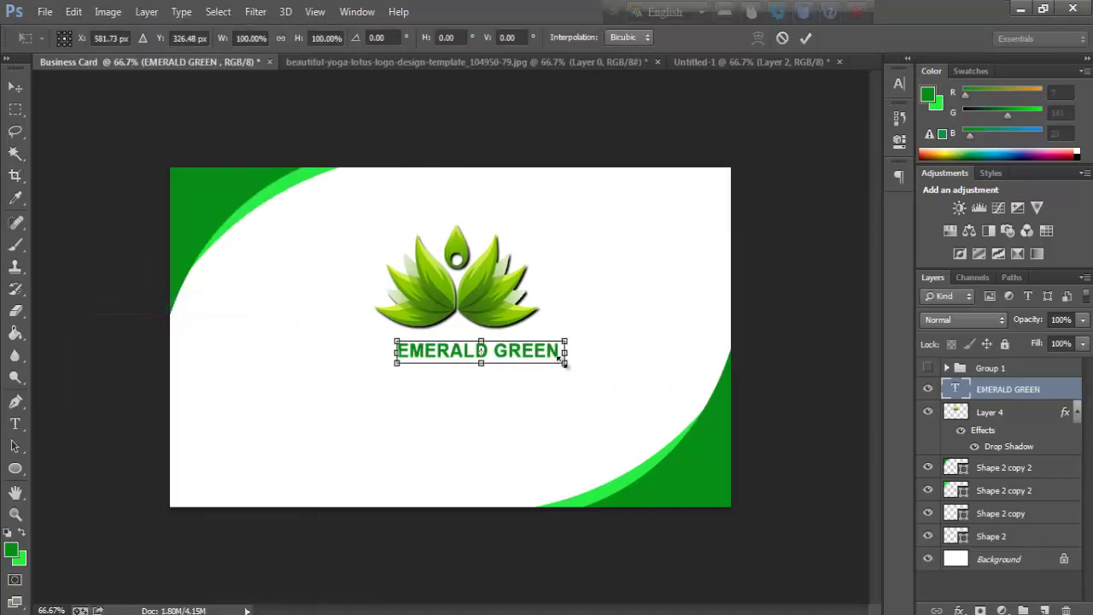
mouse_move(572, 362)
left_mouse_down()
mouse_move(591, 370)
mouse_move(560, 354)
mouse_move(551, 365)
left_mouse_up()
key("Return")
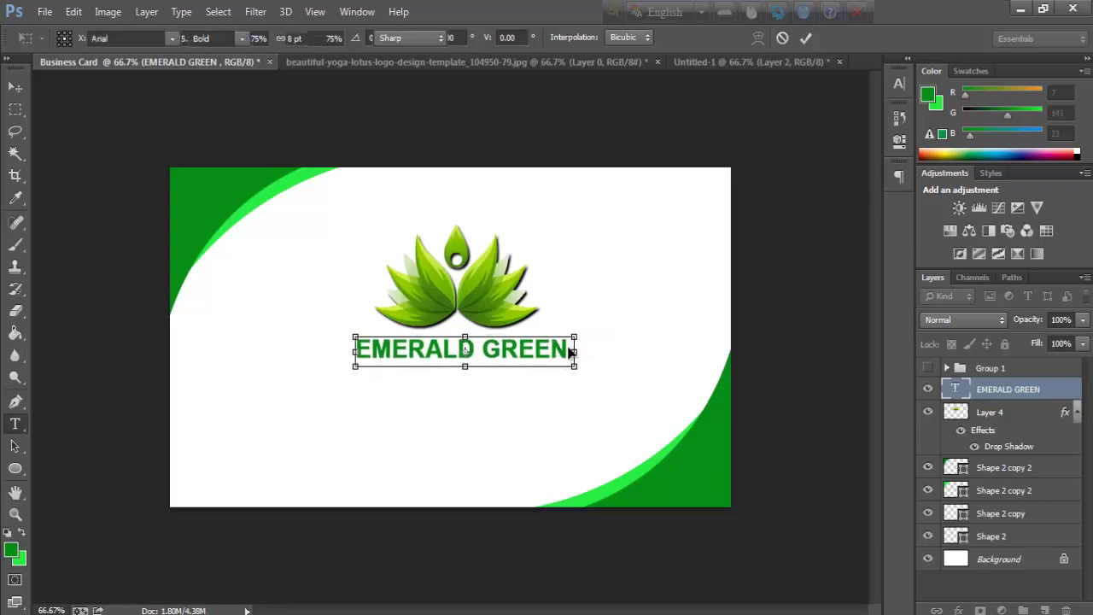
- Colour the word GREEN near-black #000a01, leaving EMERALD green
left_click_drag(355, 350, 646, 358)
left_click(479, 351)
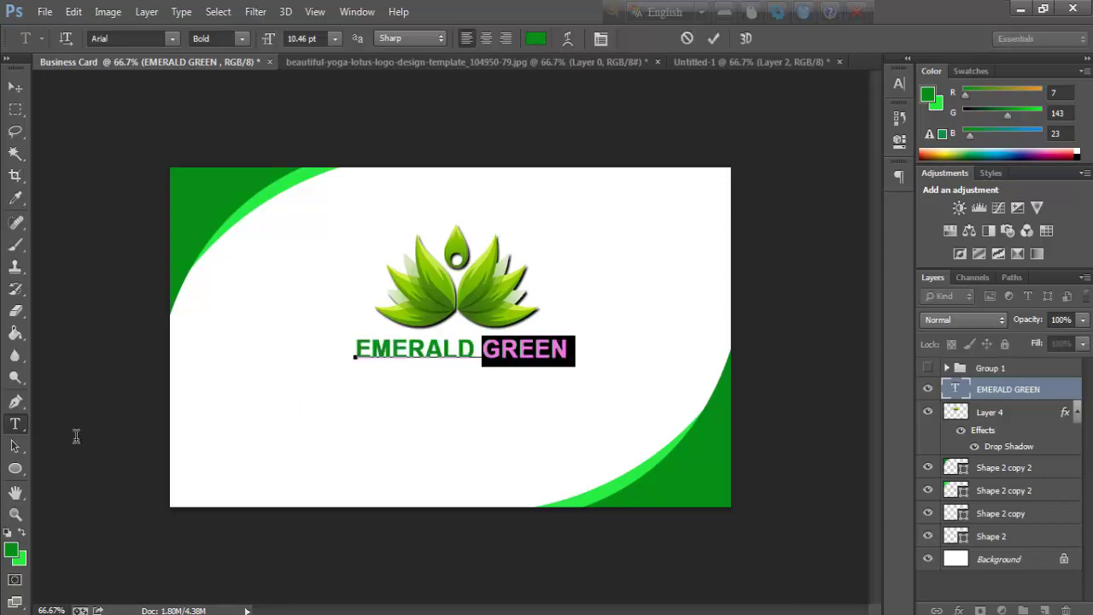
left_click(11, 551)
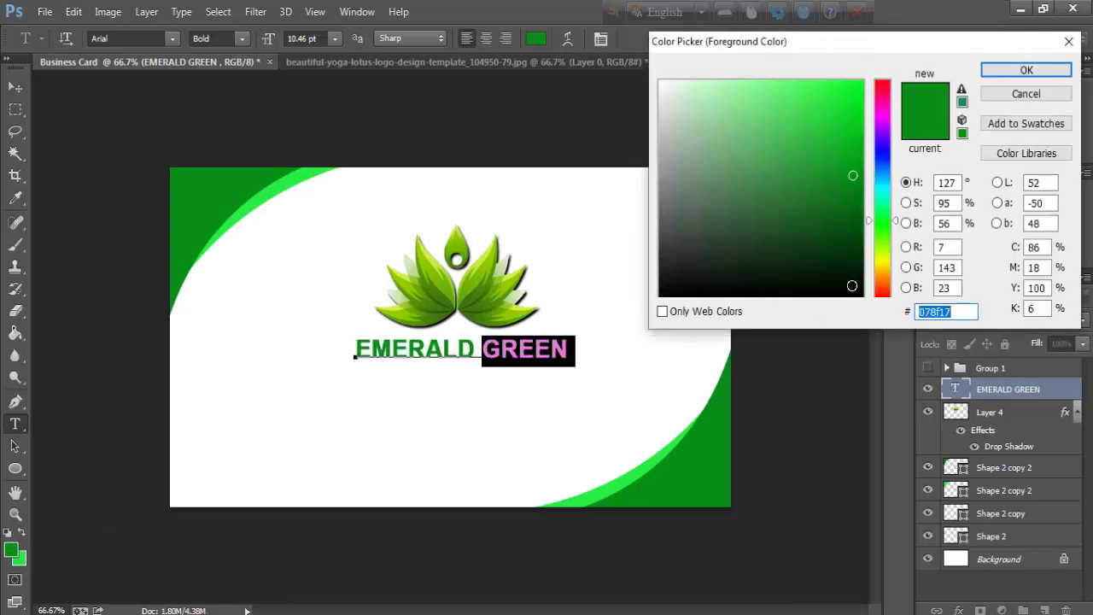
left_click(854, 287)
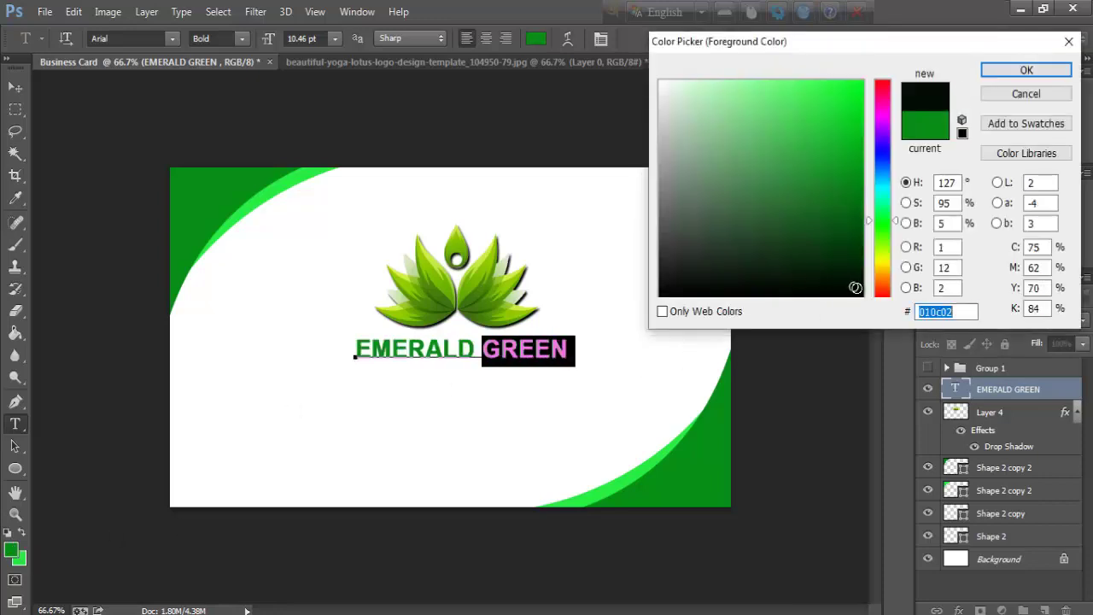
left_click(1026, 70)
left_click(500, 350)
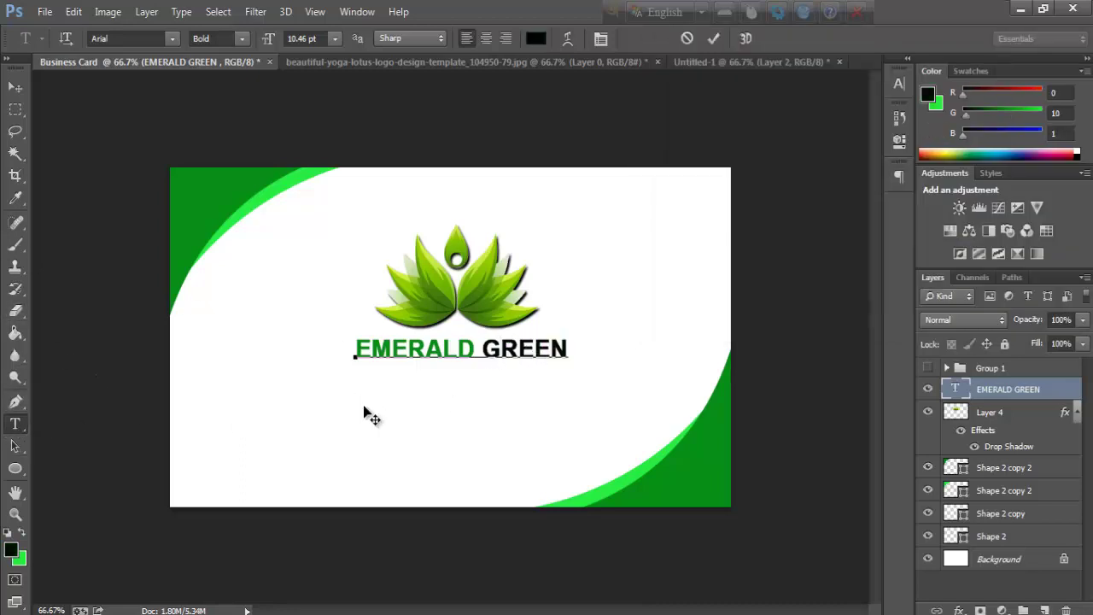
left_click(714, 37)
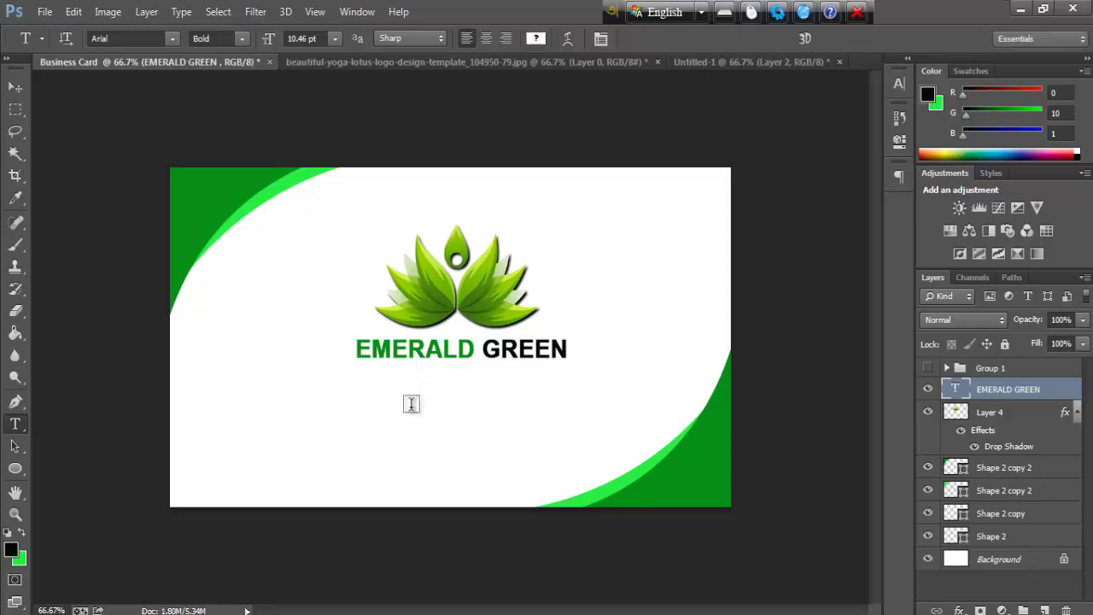
- Add LAWN CARE LLC in Arial Regular, faux bold off, under the heading
left_click(432, 376)
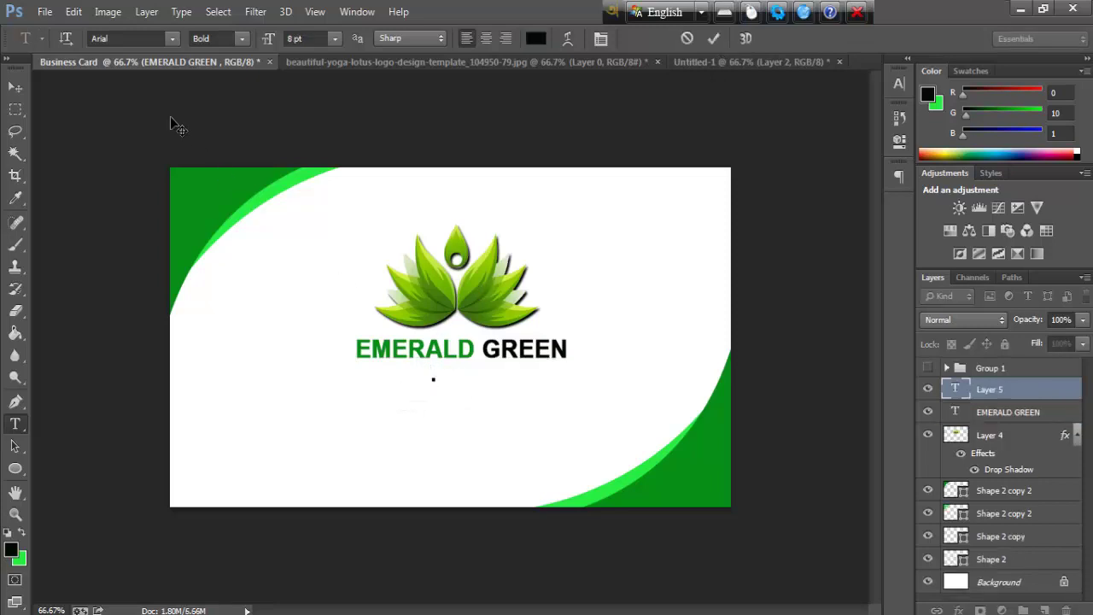
left_click(243, 38)
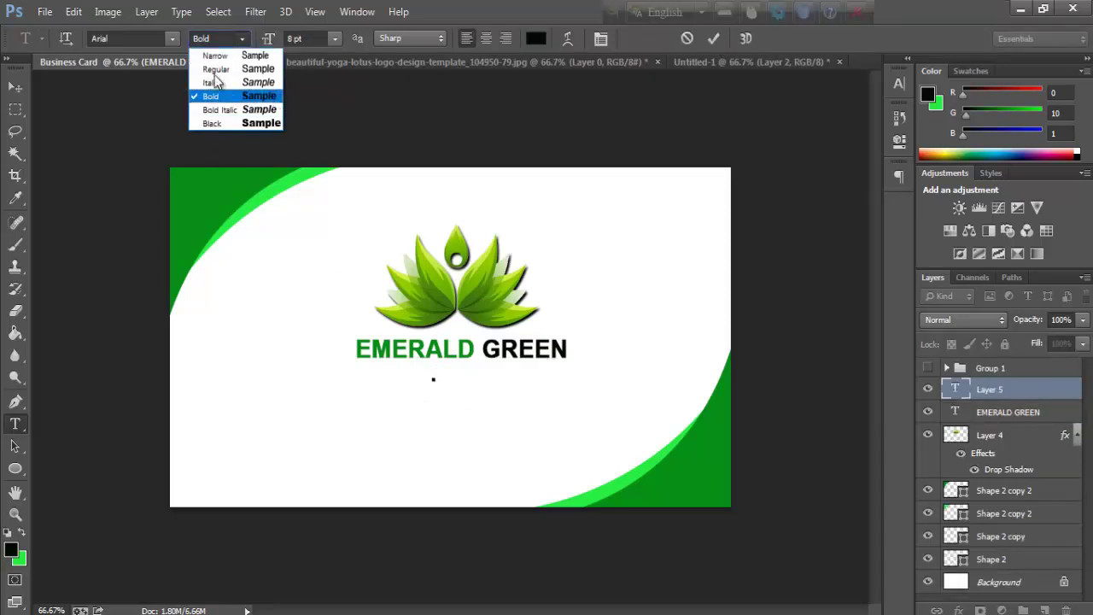
left_click(257, 67)
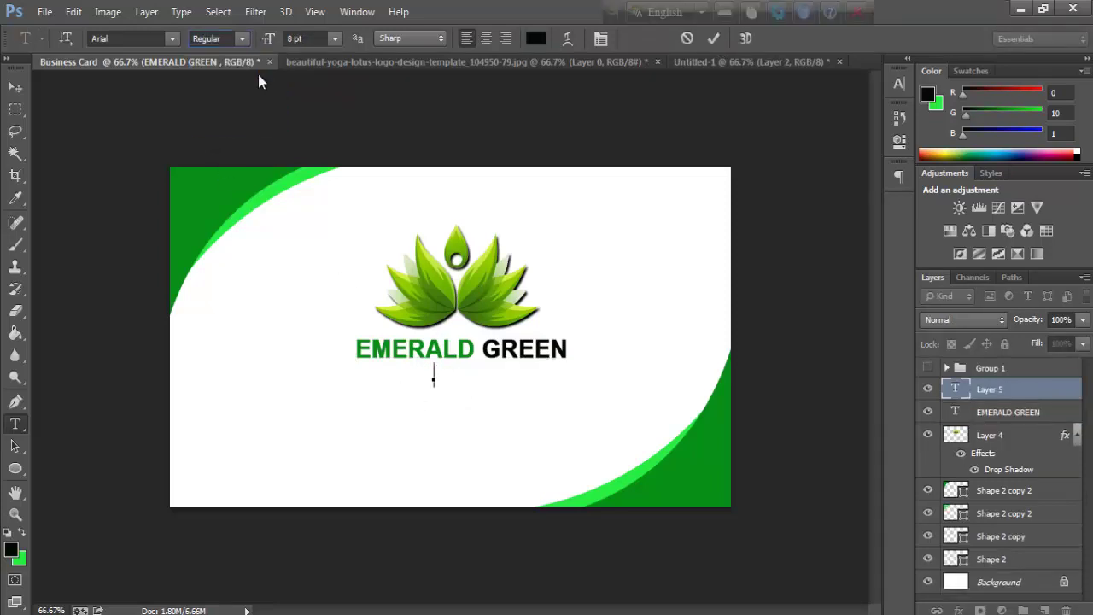
left_click(600, 38)
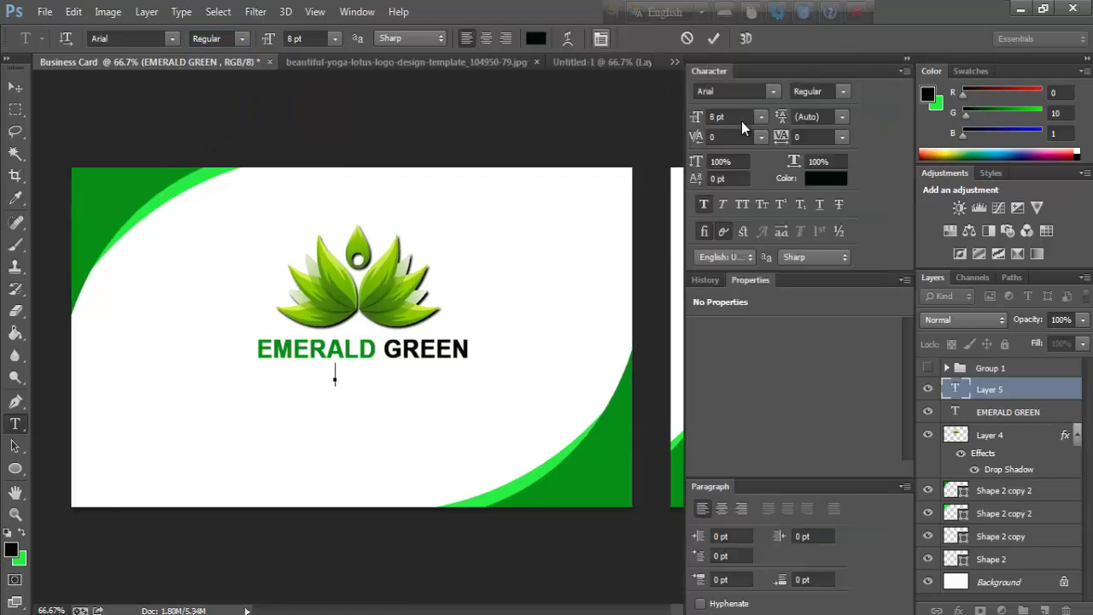
left_click(704, 204)
left_click(906, 59)
type("LAWN CARE LLC")
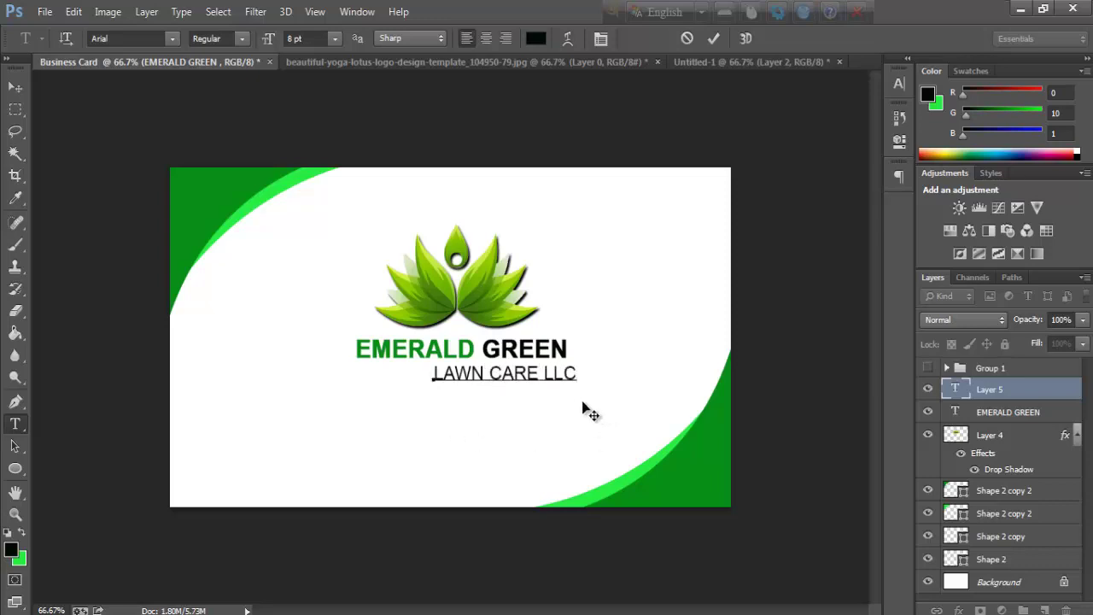
mouse_move(582, 403)
left_mouse_down()
mouse_move(513, 399)
mouse_move(547, 413)
left_mouse_up()
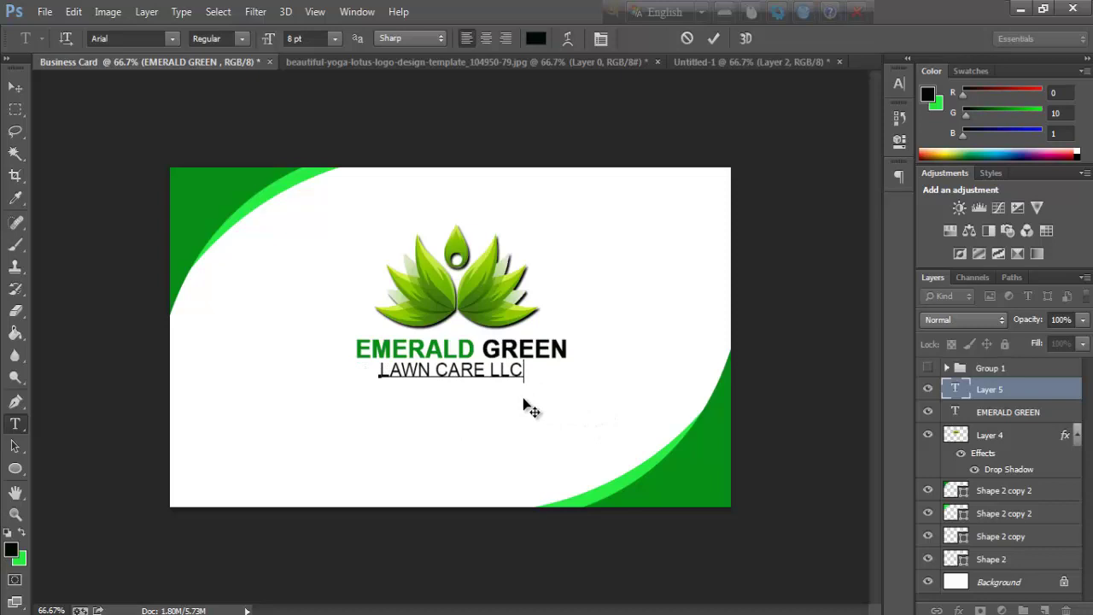
- Shrink the LAWN CARE LLC text to about 91%
left_click(74, 11)
left_click(153, 305)
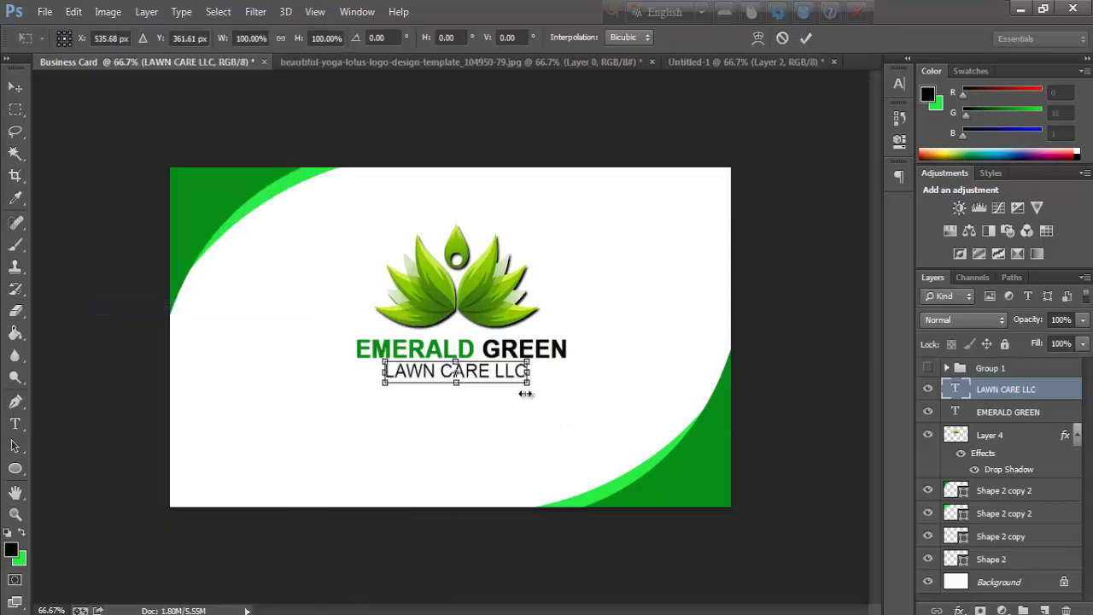
left_click_drag(526, 383, 520, 386)
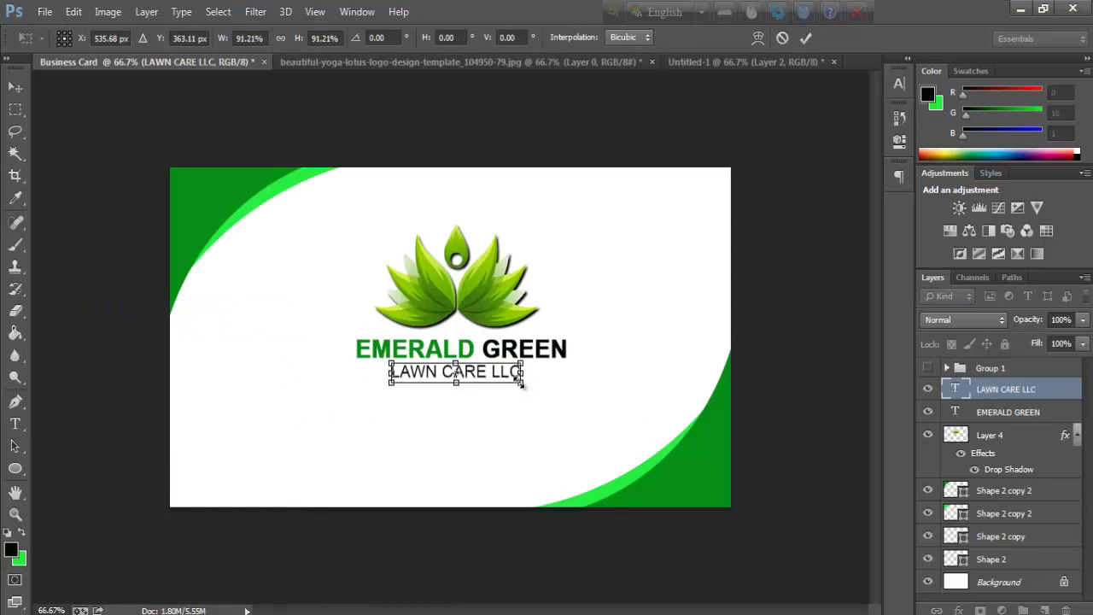
key("Return")
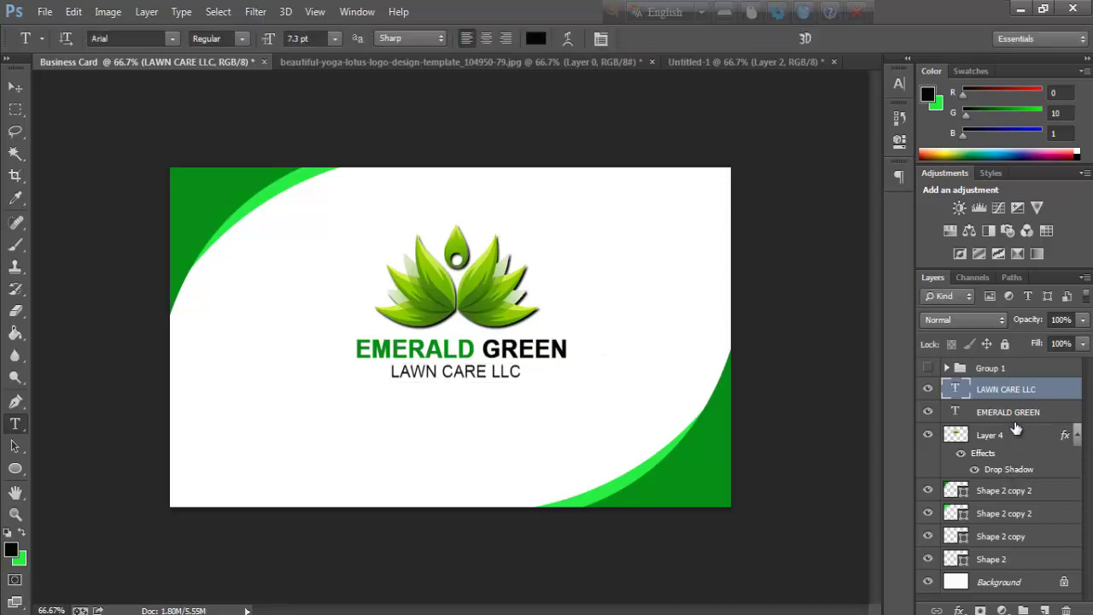
- Shift the logo and both text lines upward on the card
key("v")
left_click(997, 436, "shift")
key("shift+Up")
key("shift+Up")
key("shift+Up")
left_click(1014, 388, "ctrl")
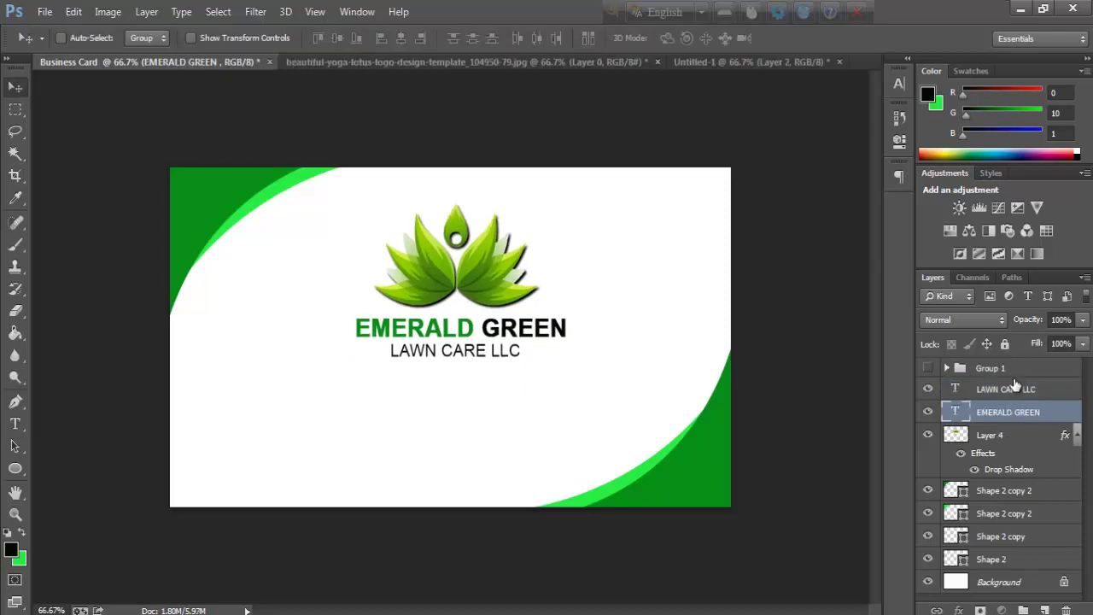
left_click(1005, 391)
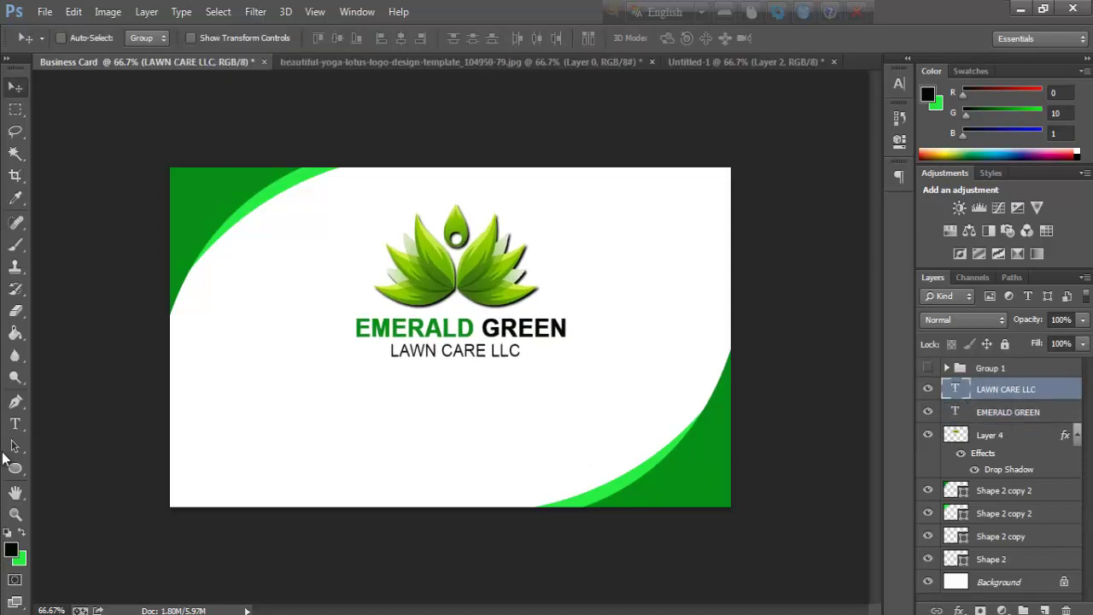
left_click(14, 423)
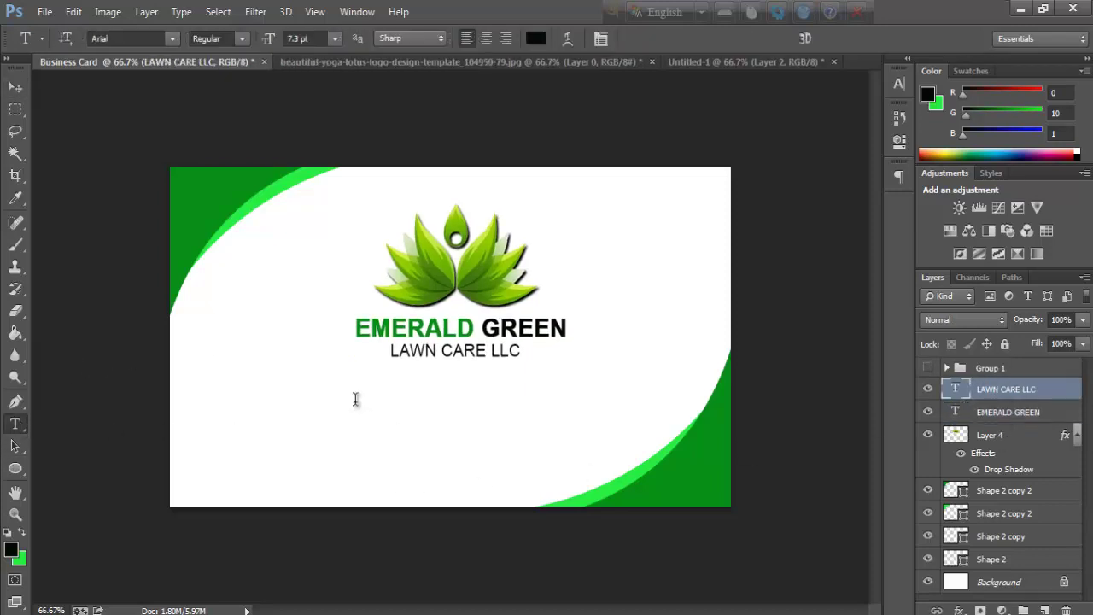
- Start a 6 pt text block below LAWN CARE LLC and type the 'Lorn and golden care' tagline
left_click(356, 400)
left_click(336, 39)
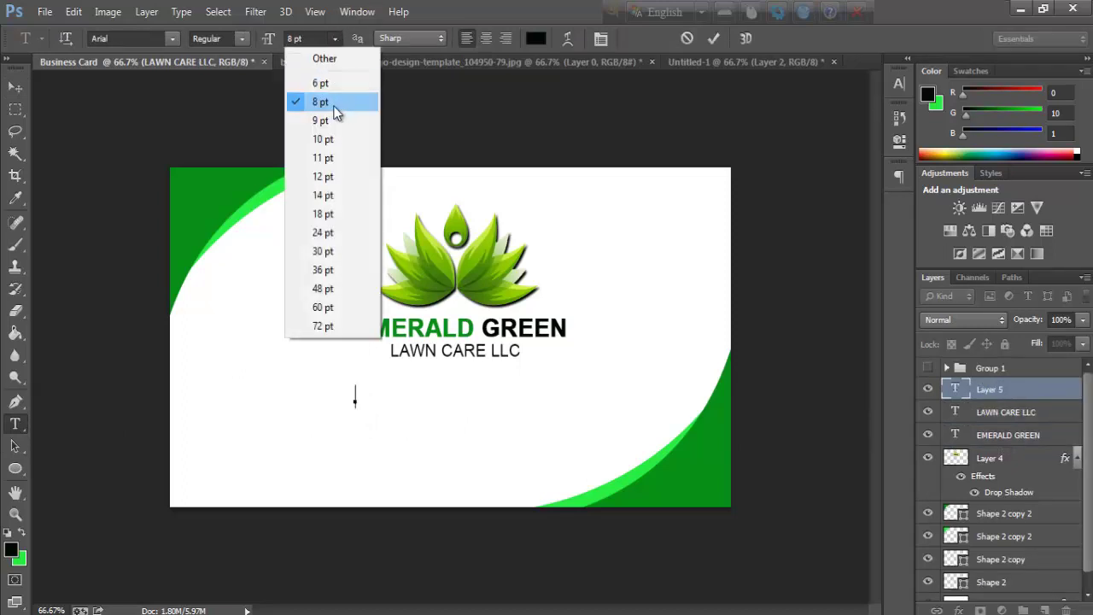
left_click(321, 82)
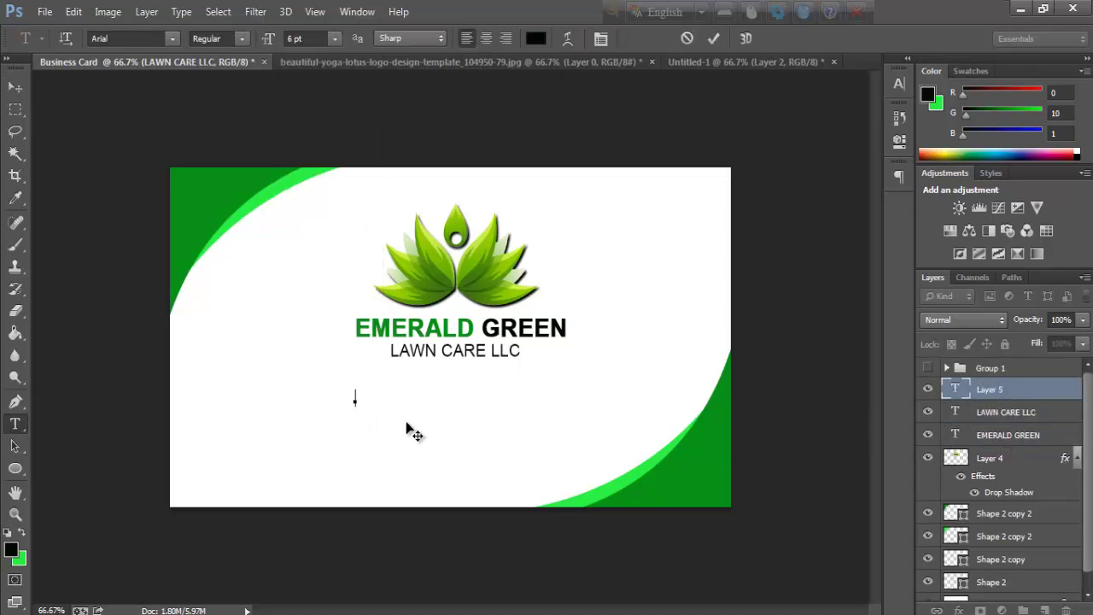
type("J")
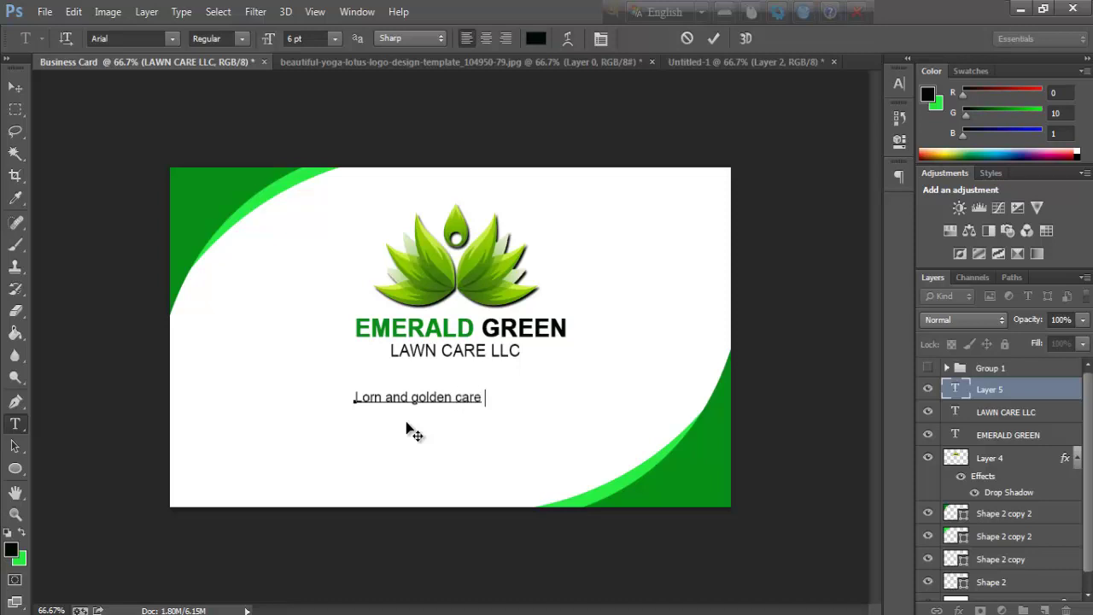
type("ock ")
type("works")
type("g")
type("o")
type("ld")
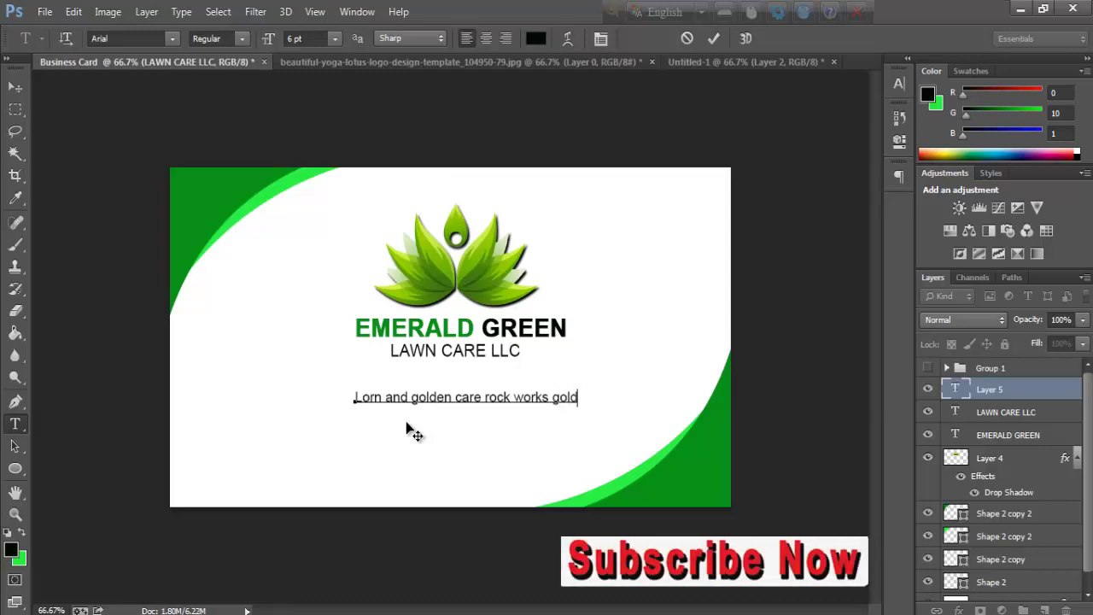
type("enbo")
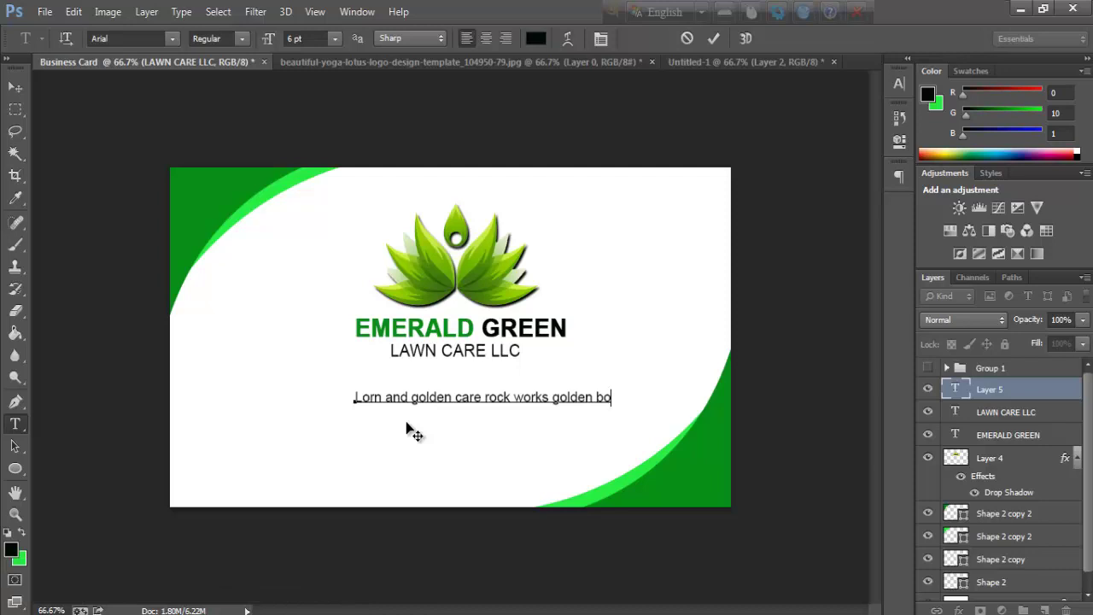
type("ck")
type("ca ")
type("el cutton")
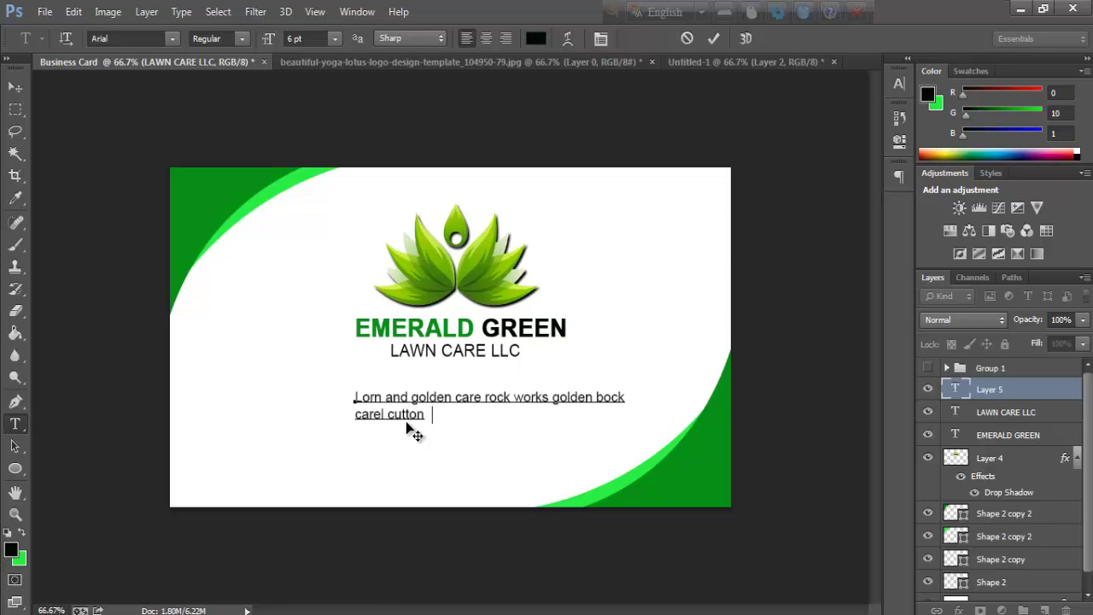
type("ock")
type("o")
type("p")
type("o")
type("ys s")
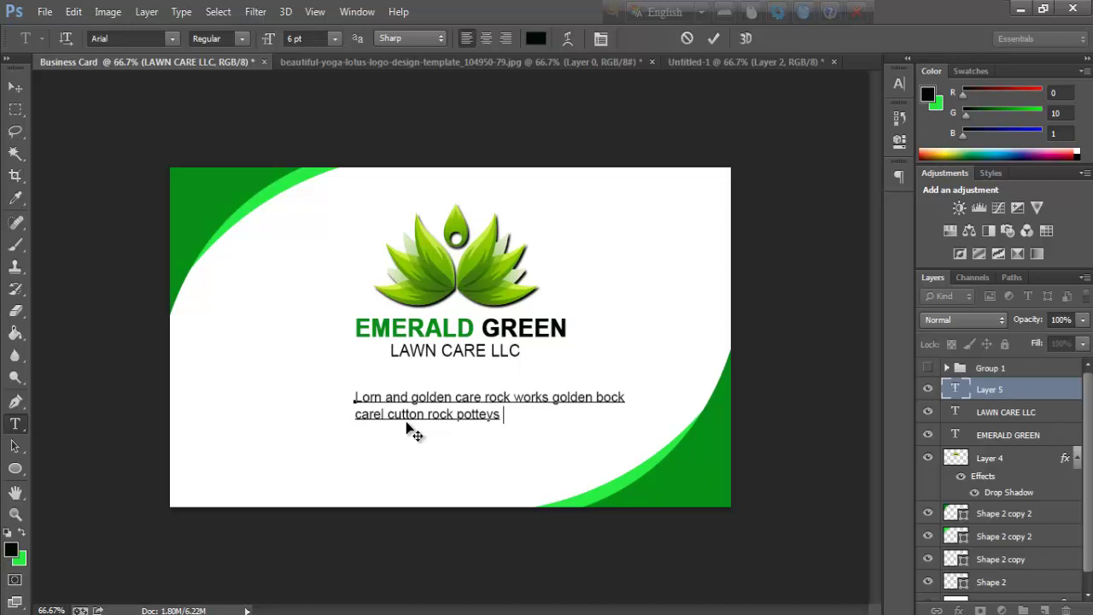
type("pc")
- Fix the tagline typos, nudge the text block left, and select all of it
key("BackSpace")
type("re")
type("porand ")
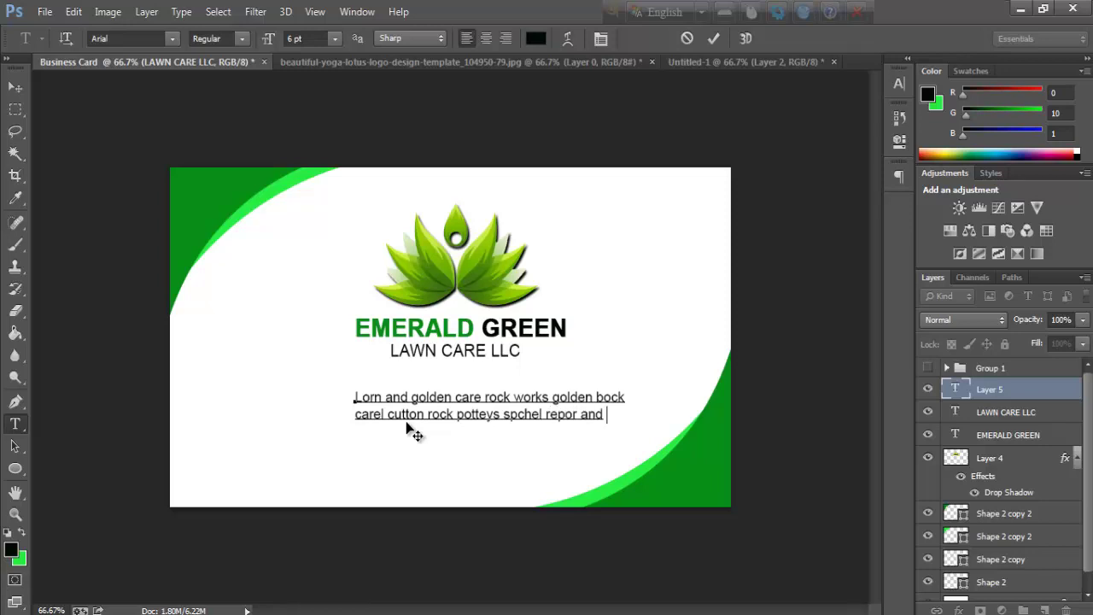
type("m ")
type("ck")
type("mo")
type("t")
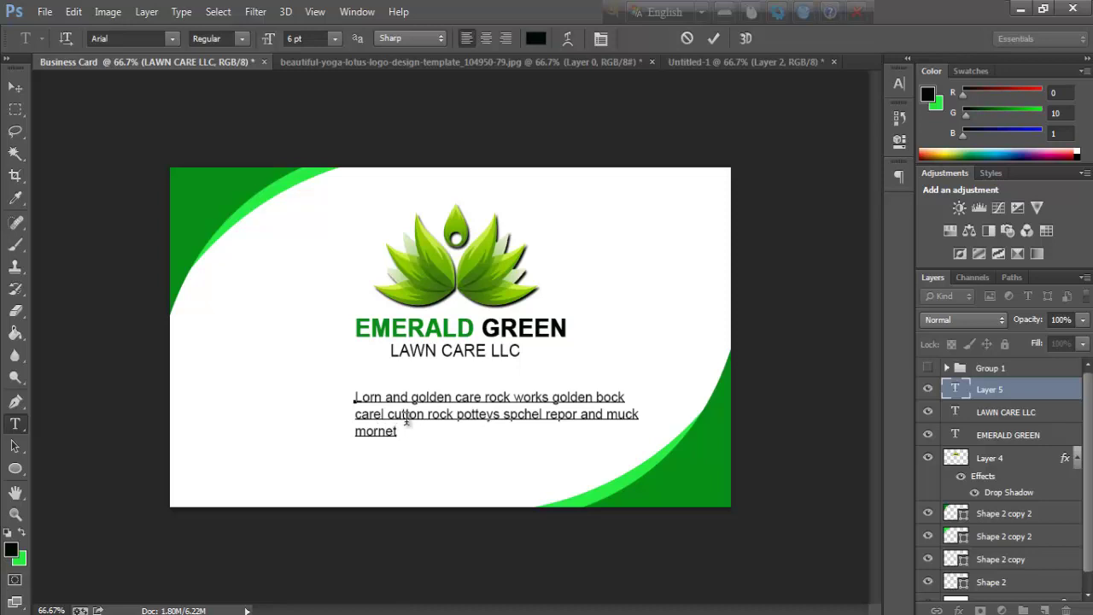
key("Left")
key("Left")
key("ctrl+shift+Left")
key("ctrl+shift+Left")
key("ctrl+shift+Left")
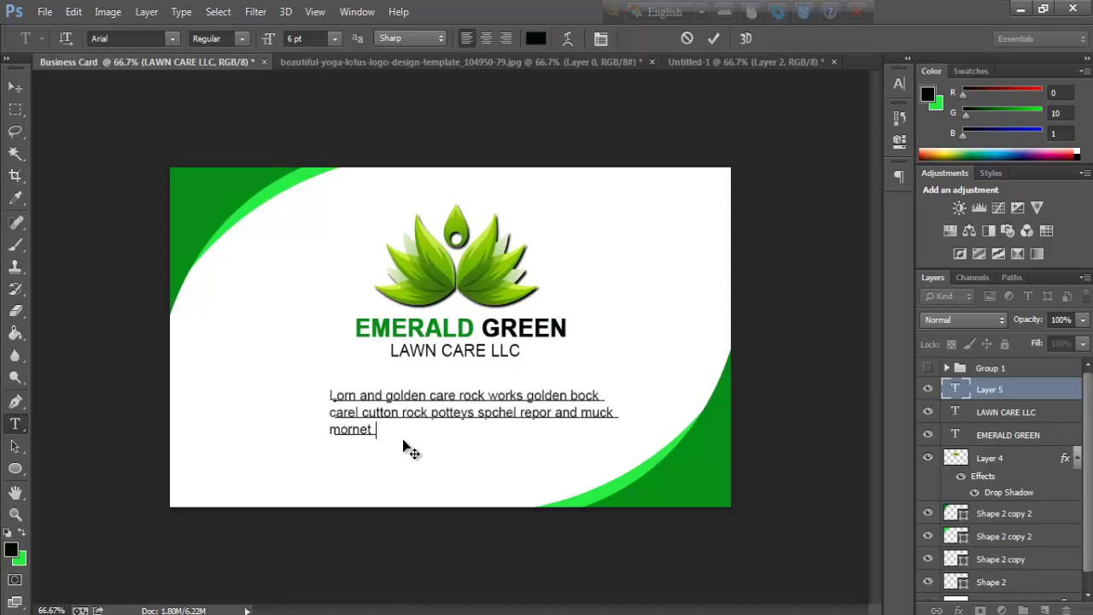
key("ctrl+shift+Left")
key("ctrl+shift+Left")
key("ctrl+shift+Left")
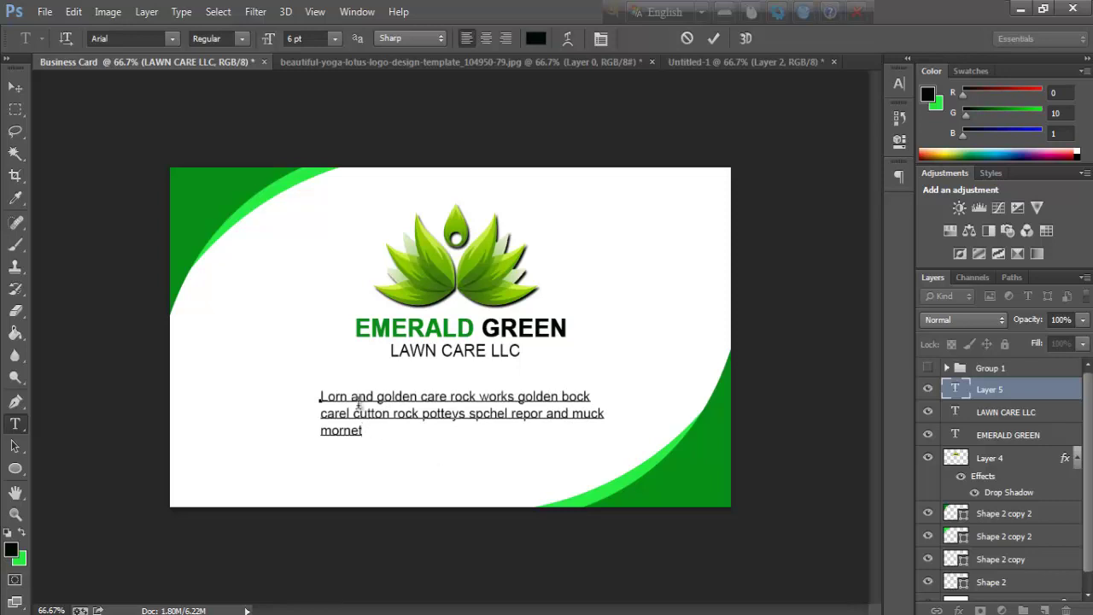
key("ctrl+a")
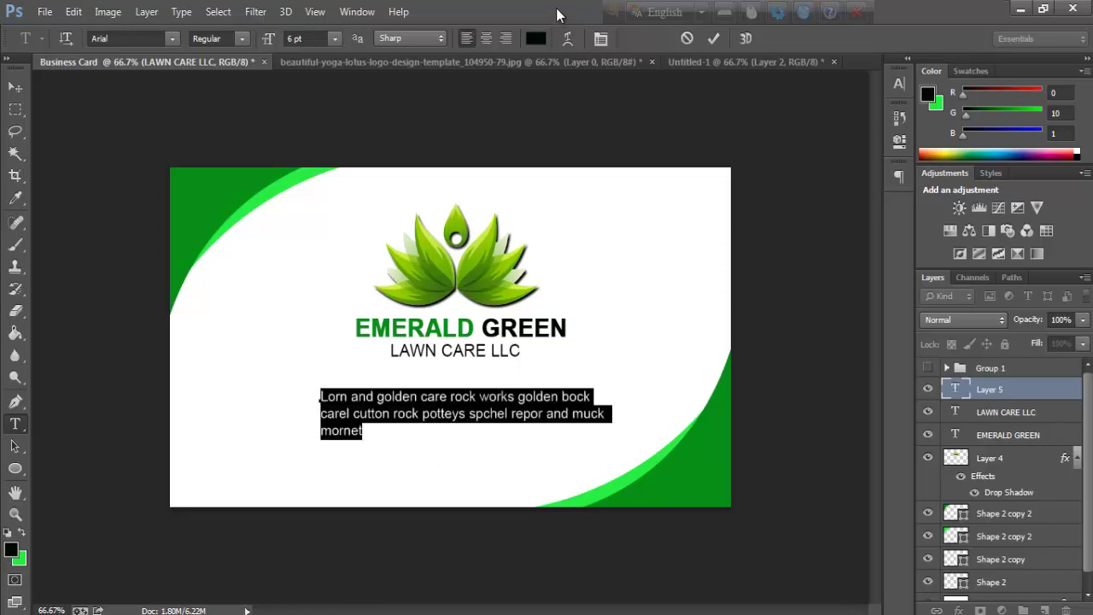
- Center-align the tagline lines and move the block to sit centred under the logo
left_click(483, 40)
left_click(455, 433)
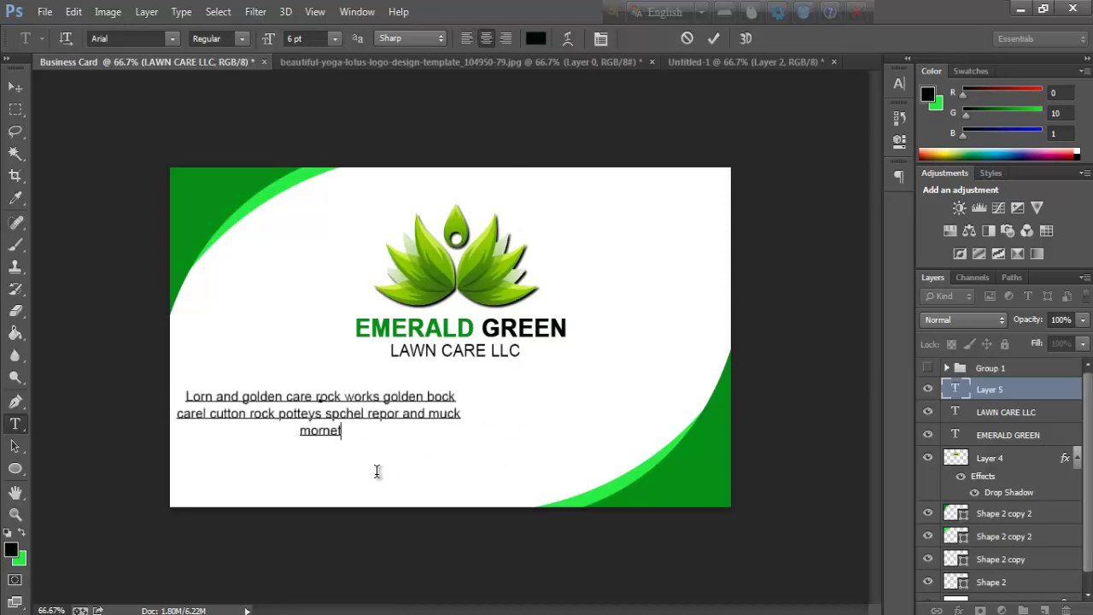
left_click_drag(353, 517, 464, 523)
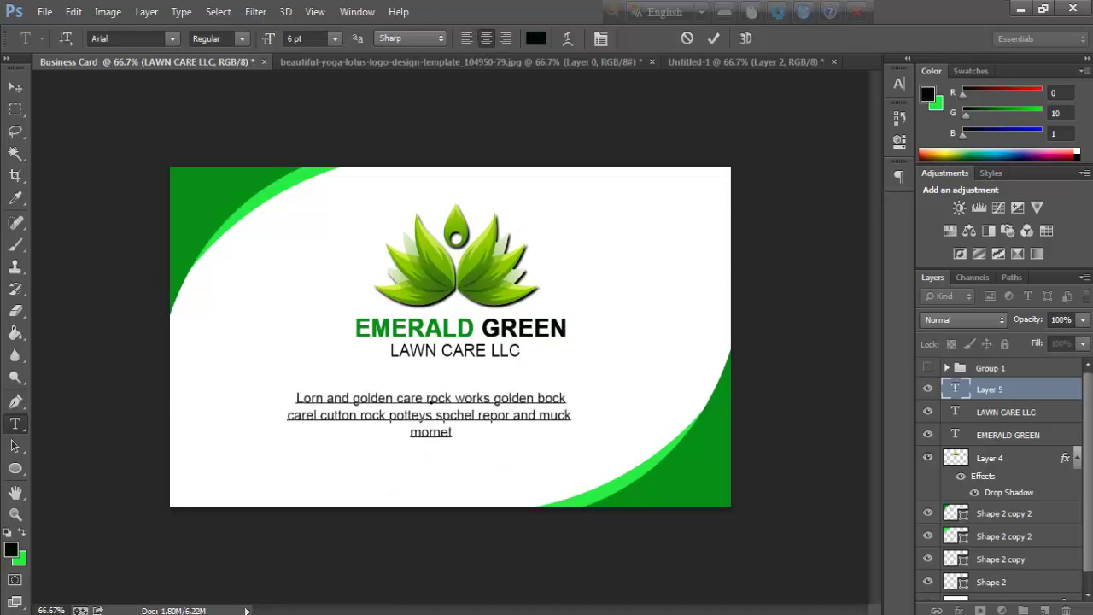
left_click(541, 435)
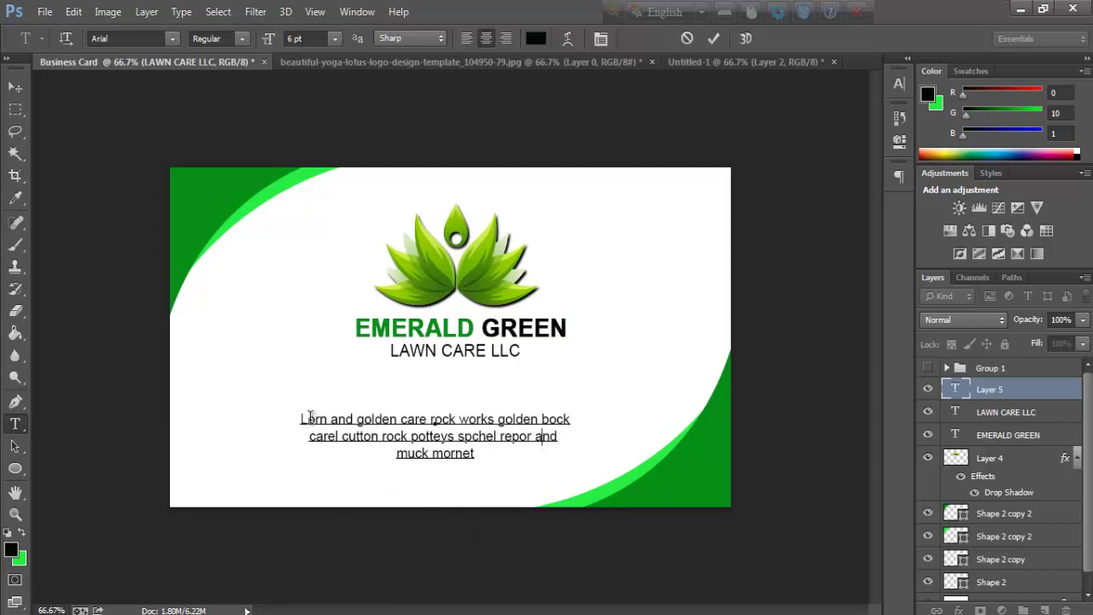
left_click_drag(310, 417, 516, 475)
- Set the tagline letter spacing (tracking) to 75 in the Character panel
left_click(600, 38)
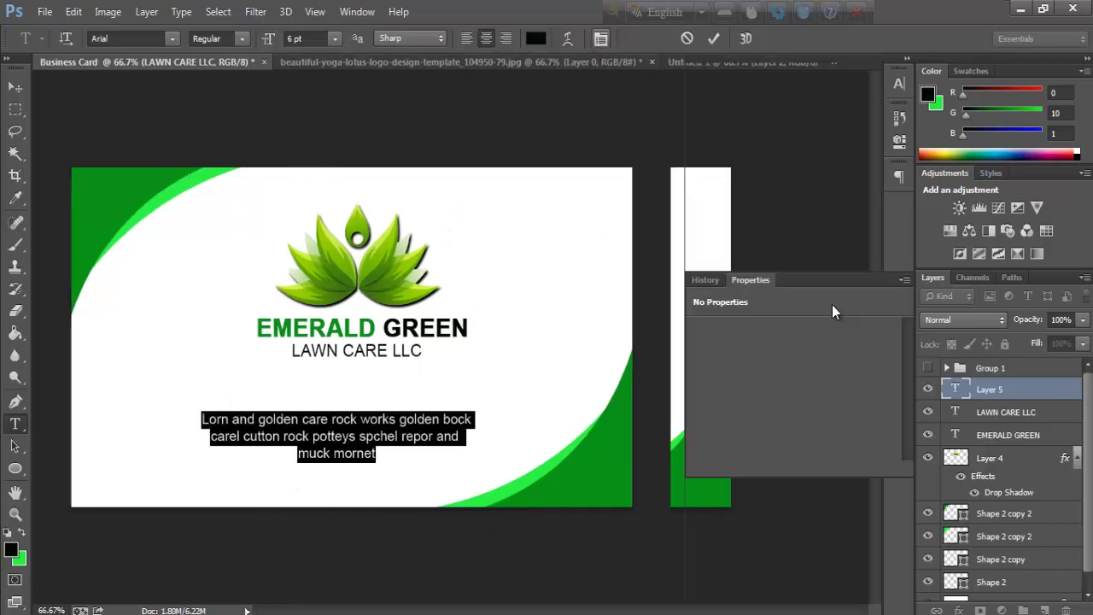
left_click(842, 136)
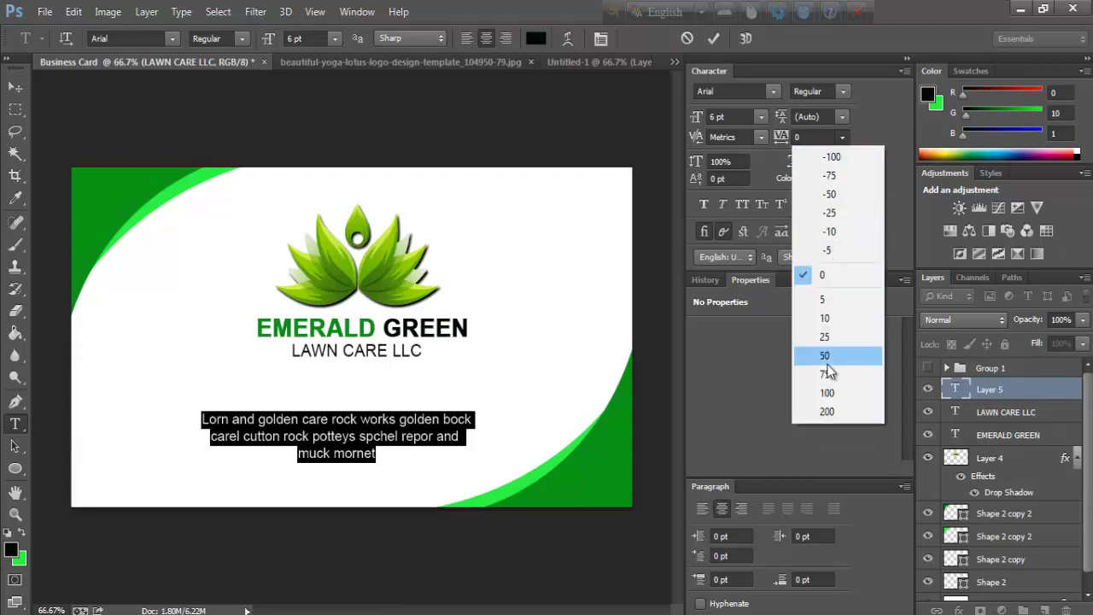
left_click(826, 374)
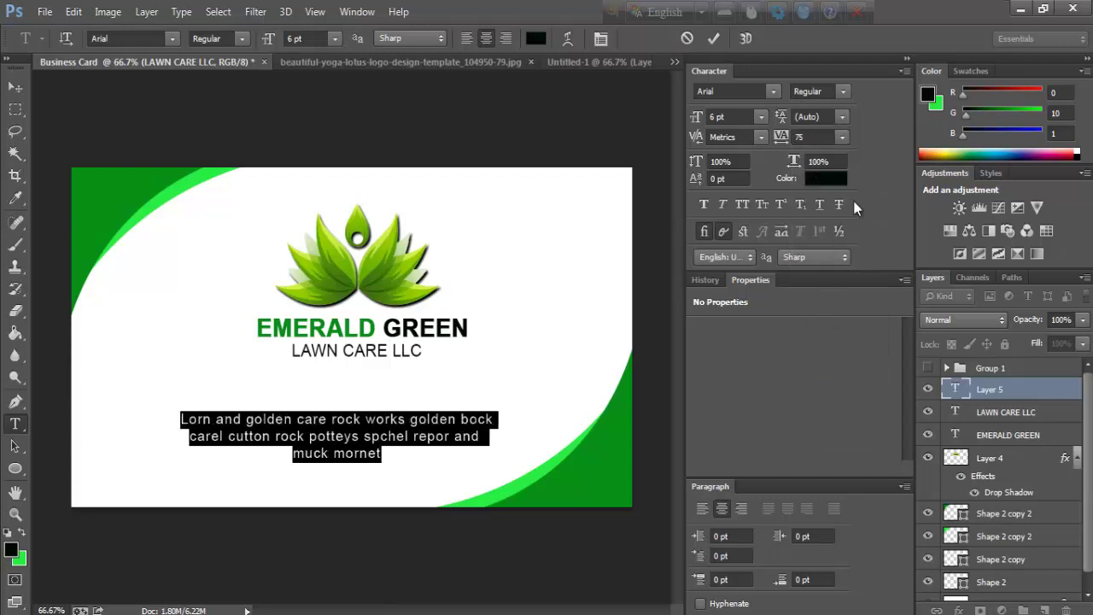
left_click(842, 138)
- Set the tagline line spacing to 10 pt and commit the text edit
left_click(842, 125)
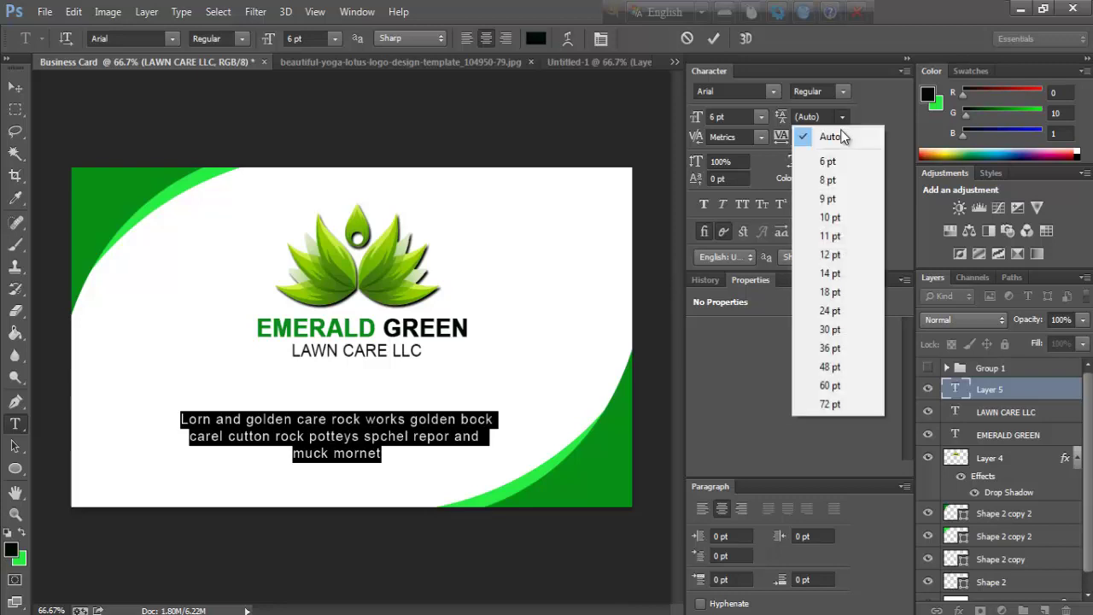
left_click(830, 292)
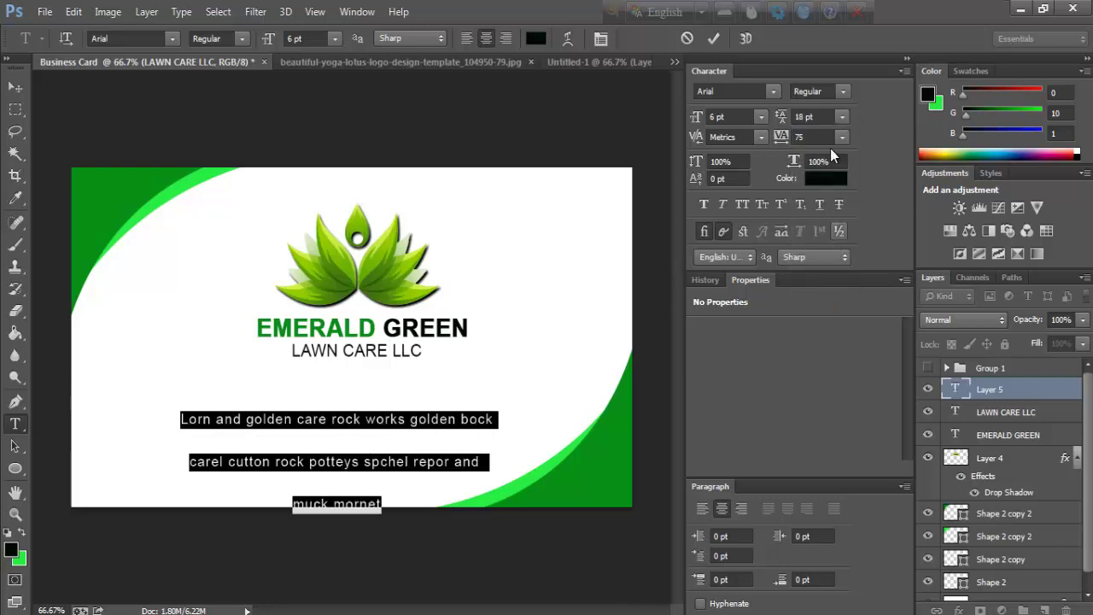
left_click(842, 117)
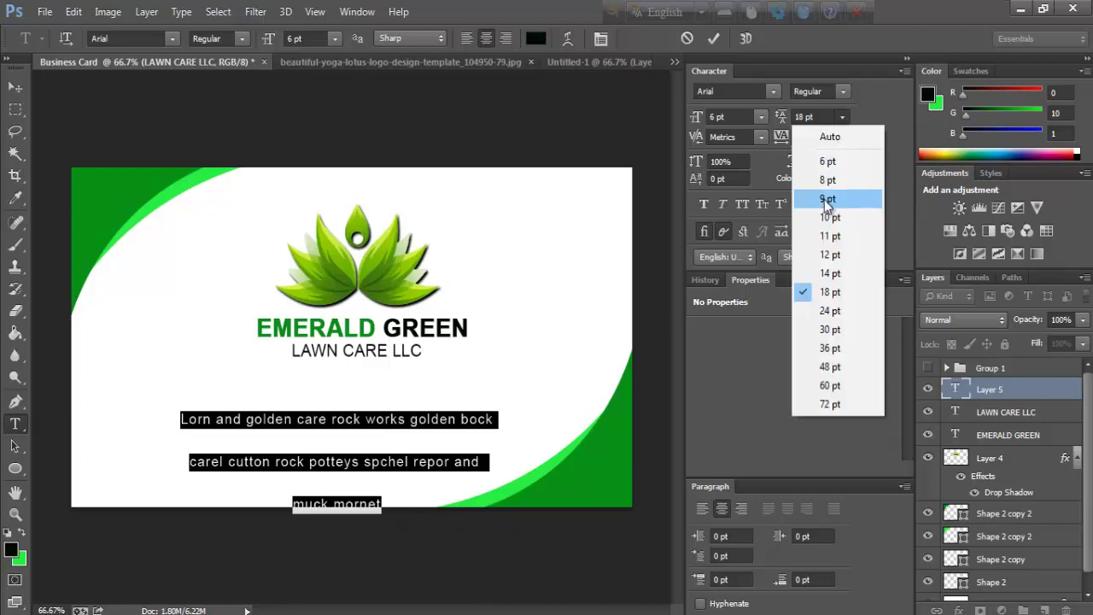
left_click(826, 199)
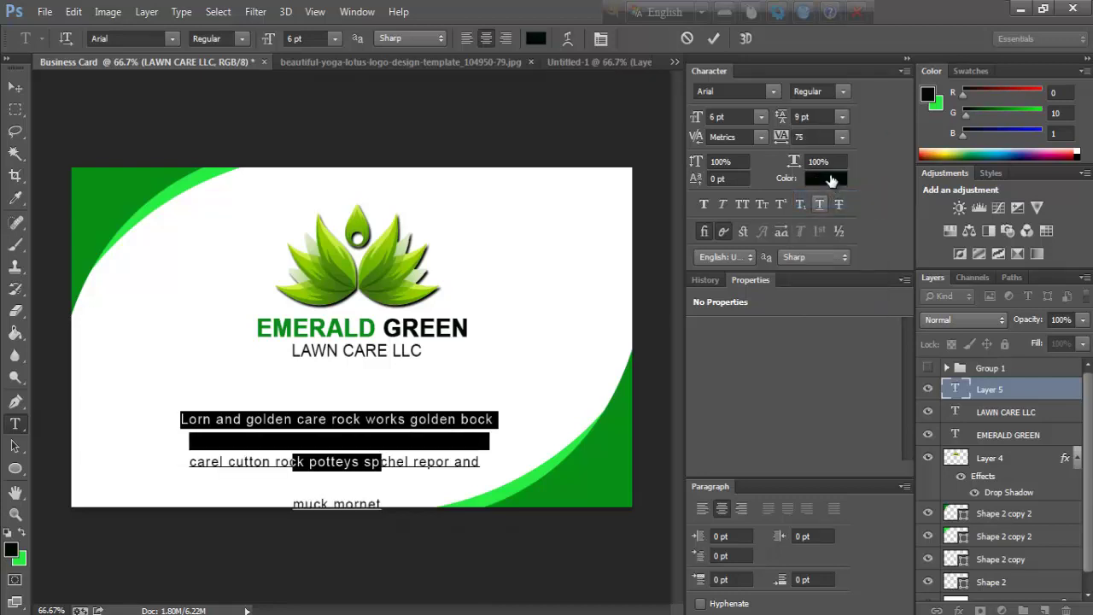
left_click(842, 117)
left_click(835, 215)
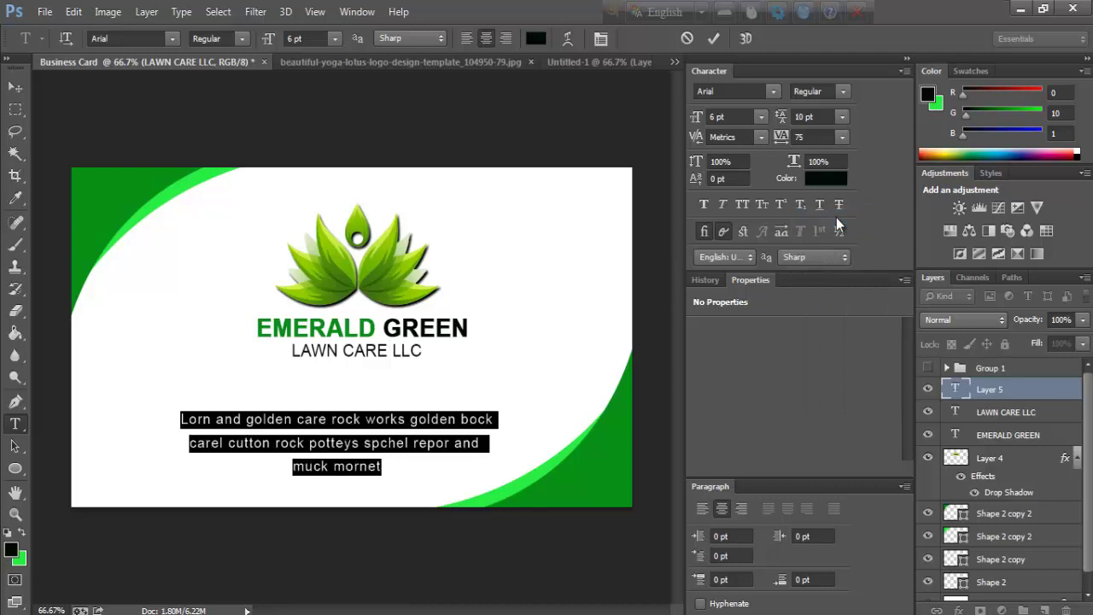
left_click(400, 453)
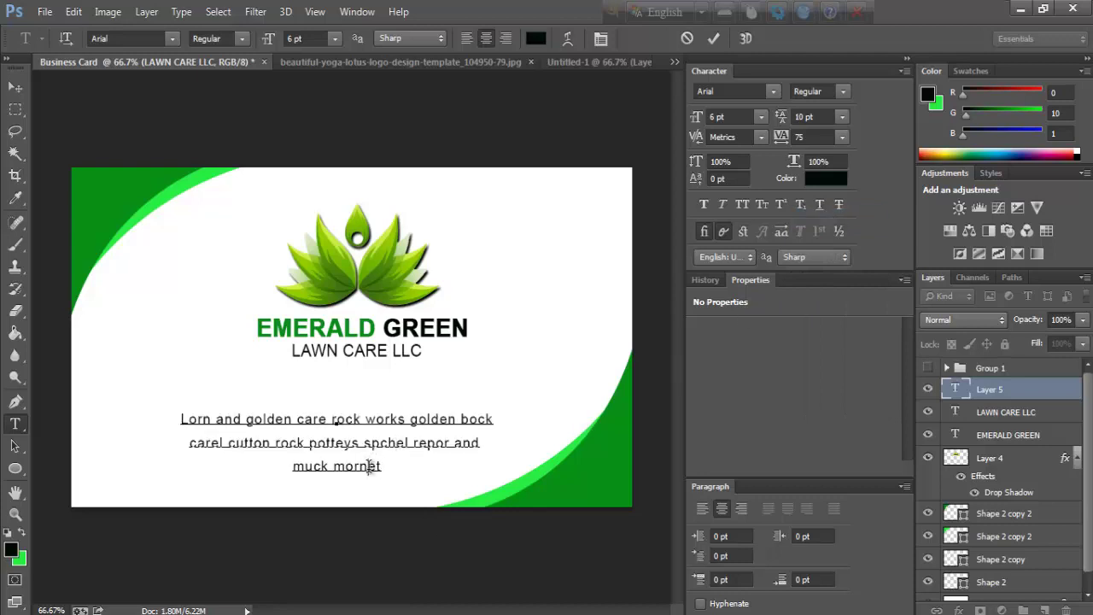
left_click(16, 87)
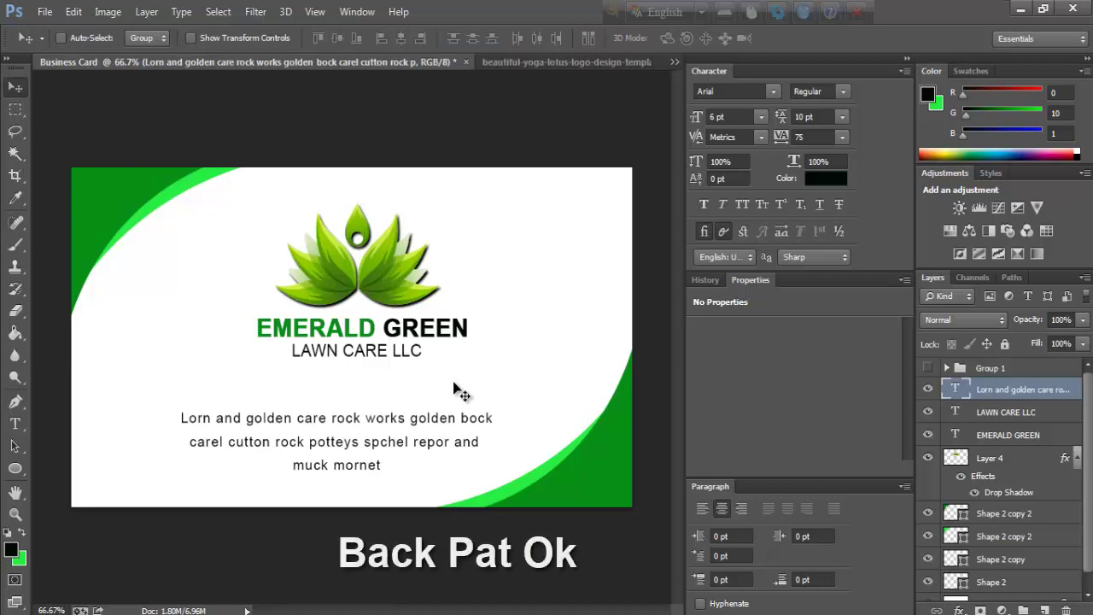
- Create a new empty layer group and select the tagline, LAWN CARE LLC and EMERALD GREEN layers
left_click(907, 58)
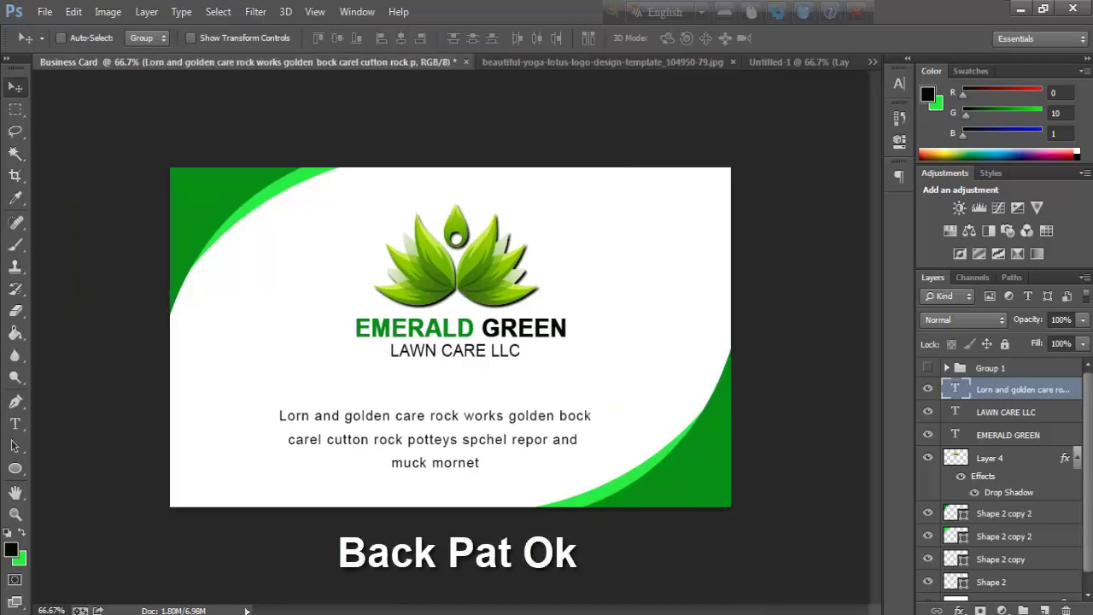
left_click(1022, 610)
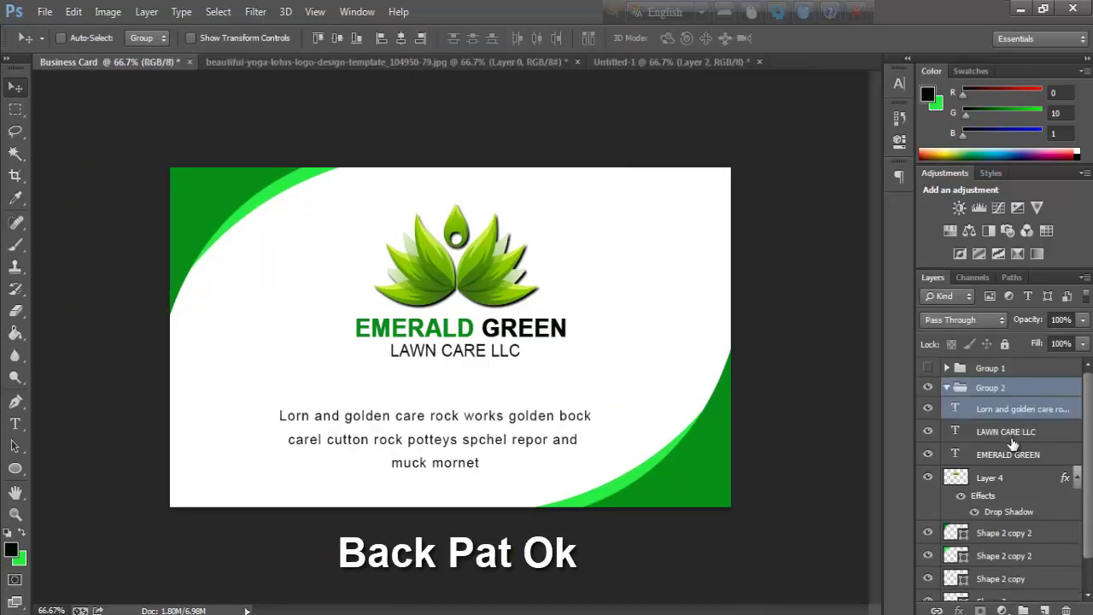
left_click(1007, 431, "ctrl")
left_click(1007, 454, "ctrl")
left_click(990, 387, "ctrl")
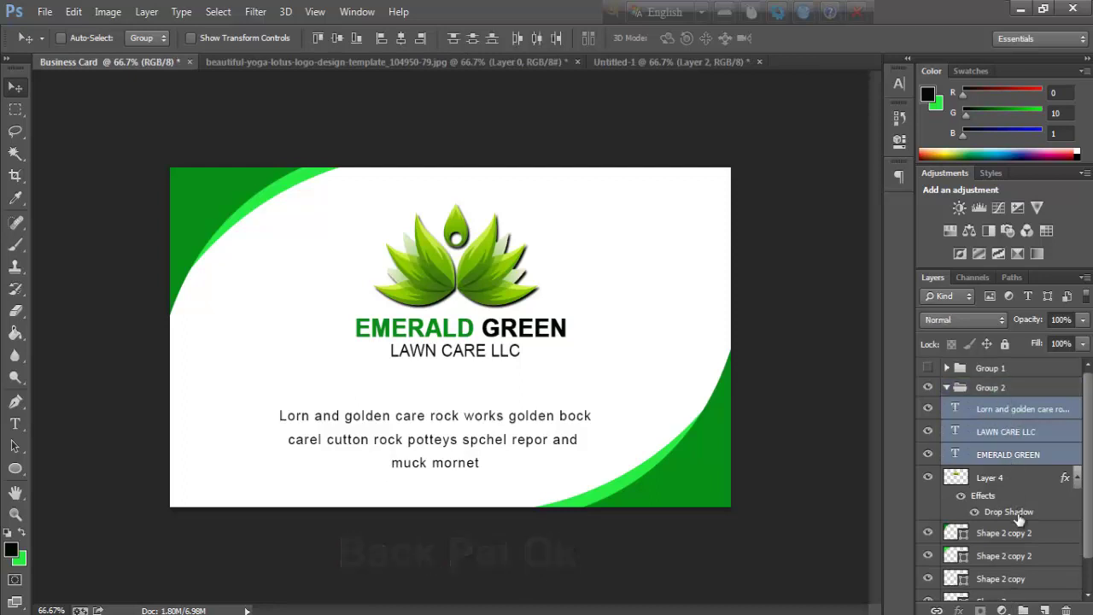
- Add the logo and four curve shape layers, move everything into Group 2, and collapse it
left_click(1077, 478)
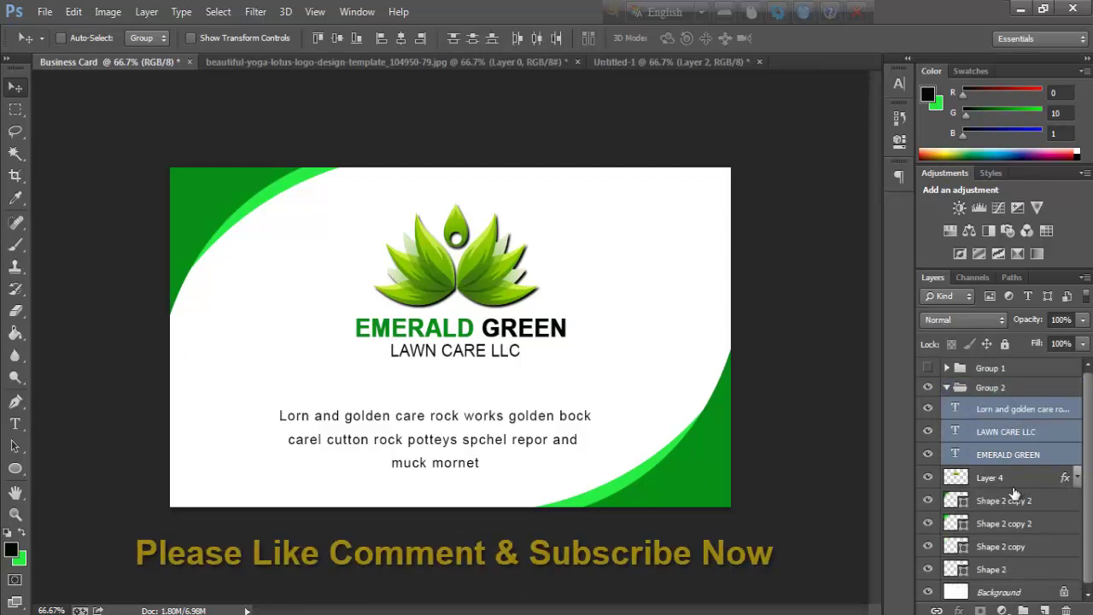
left_click(1003, 477, "ctrl")
left_click(1001, 500, "ctrl")
left_click(999, 523, "ctrl")
left_click(998, 546, "ctrl")
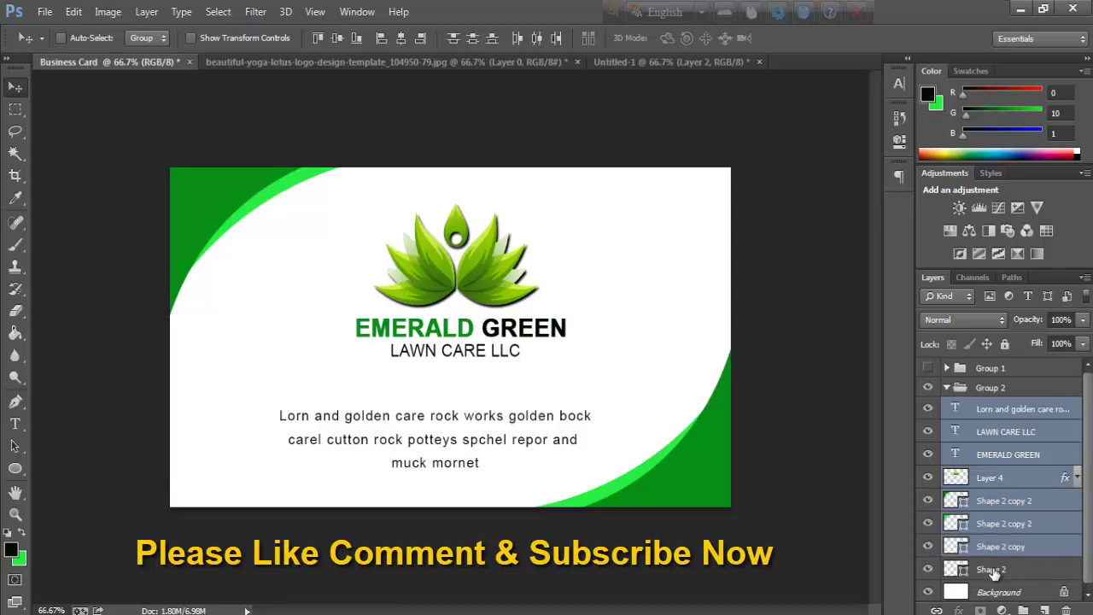
left_click(993, 571, "ctrl")
left_click_drag(1000, 415, 990, 389)
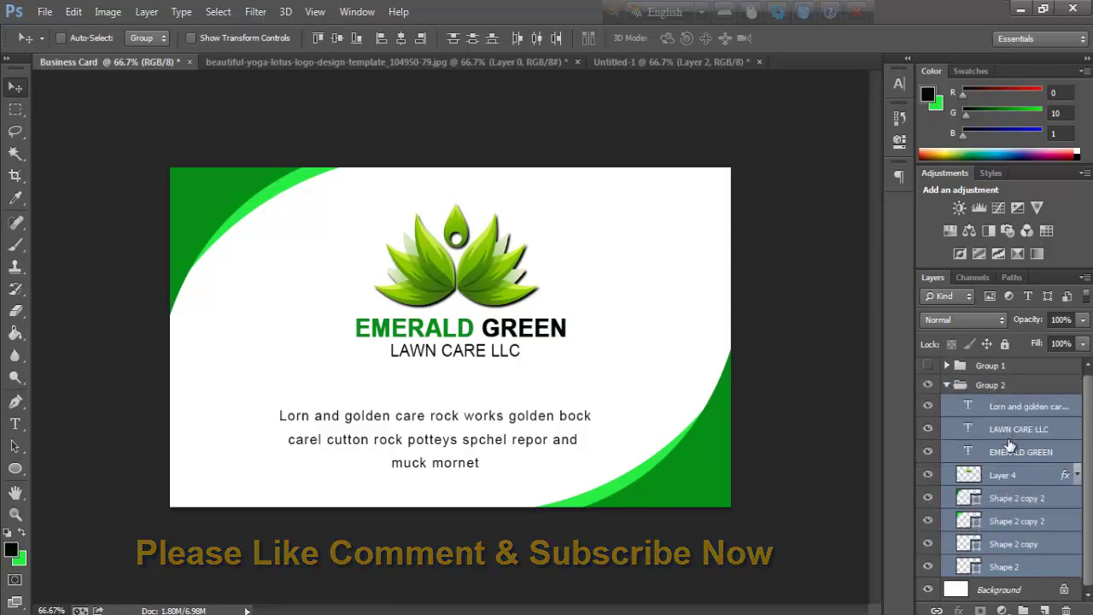
left_click(946, 386)
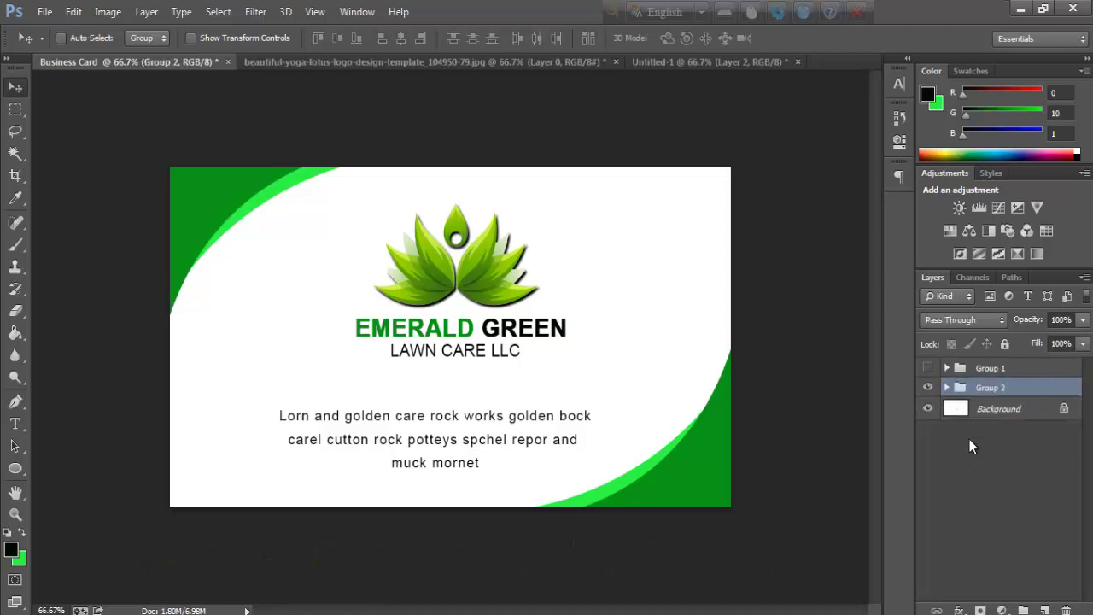